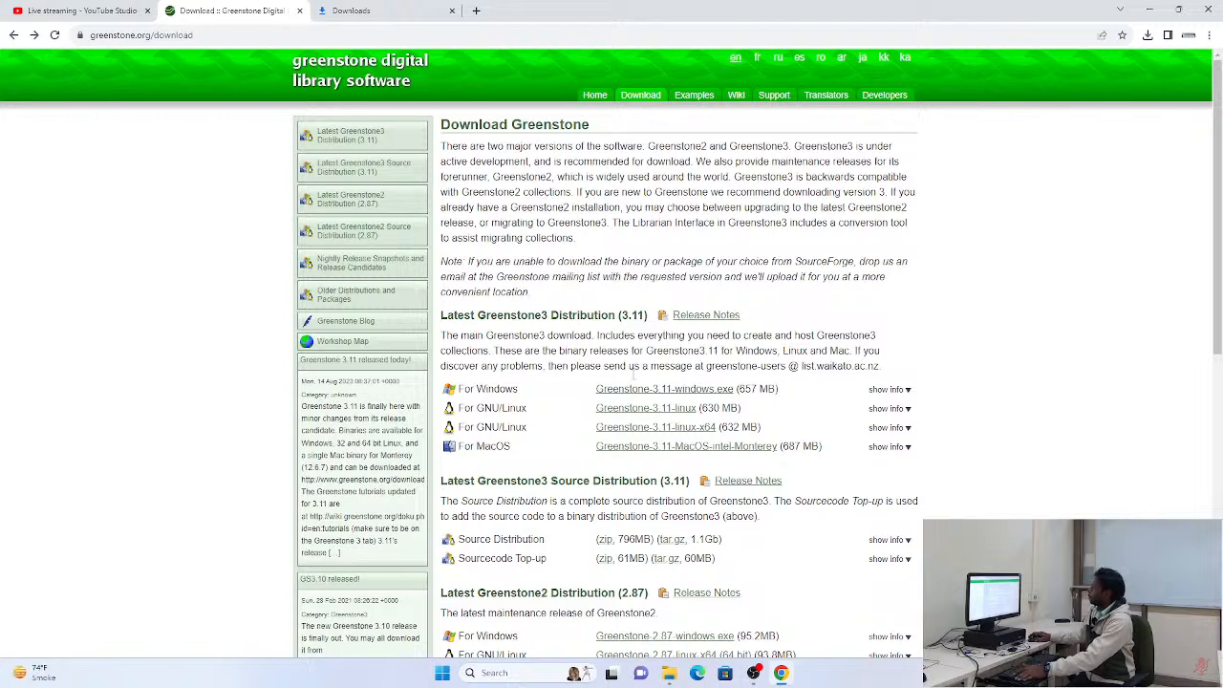
Return to the Google results for GREENSTONE and open the Greenstone Digital Library Software website
click(15, 35)
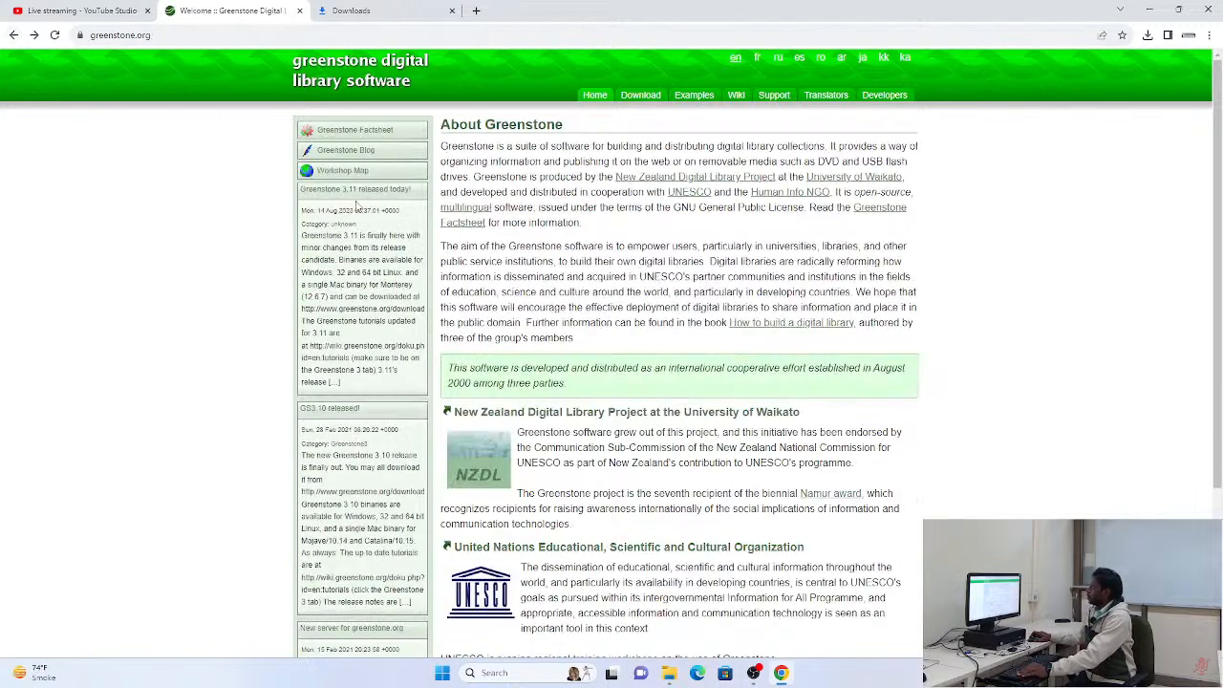
click(13, 36)
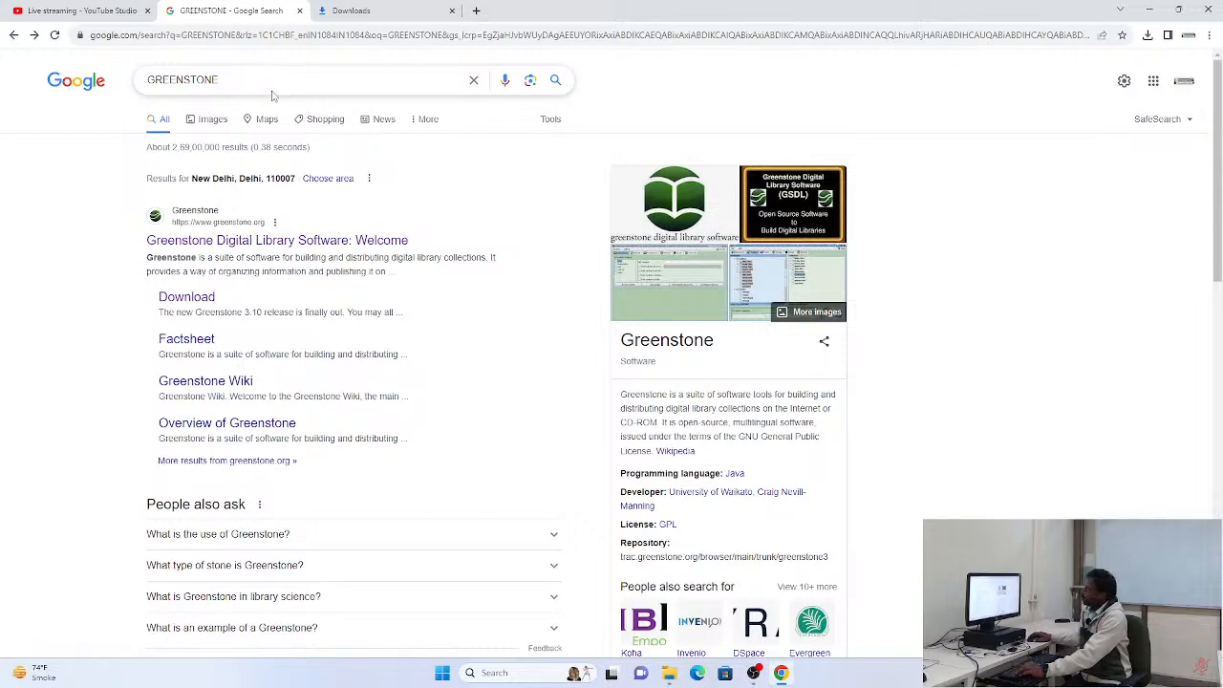
click(287, 251)
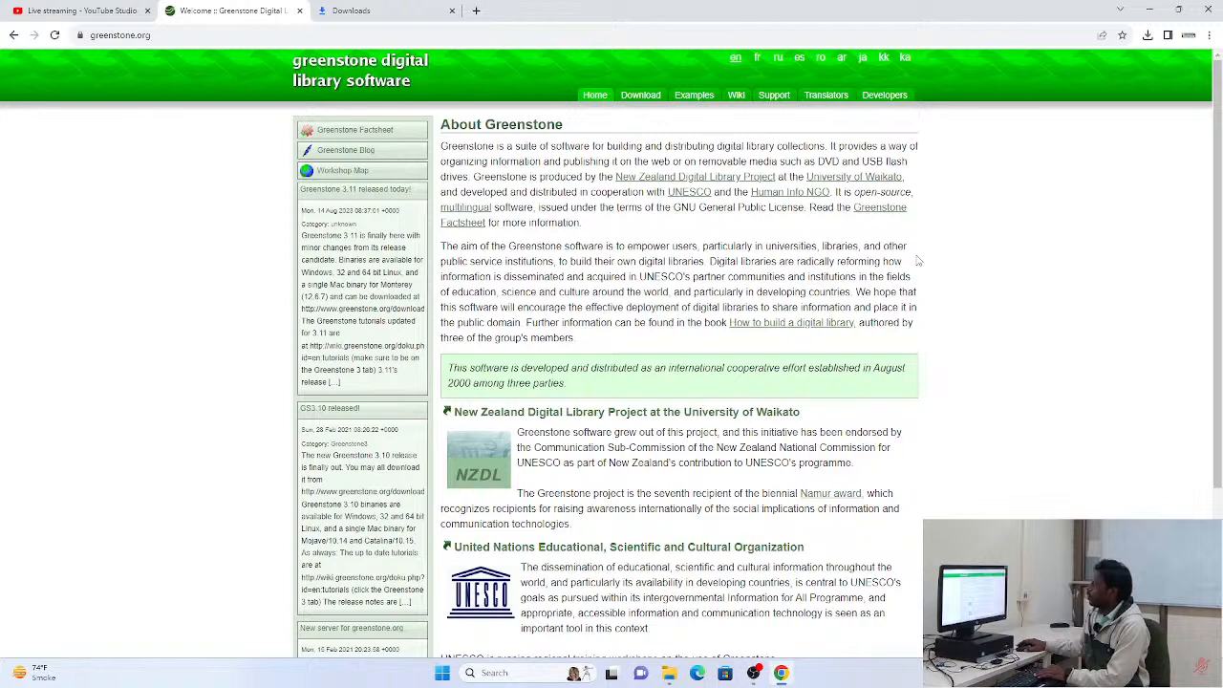
Look over the Greenstone home page and download the Windows installer Greenstone-3.11-windows.exe from the site's download page
scroll(918, 259, down, 3)
scroll(917, 260, up, 3)
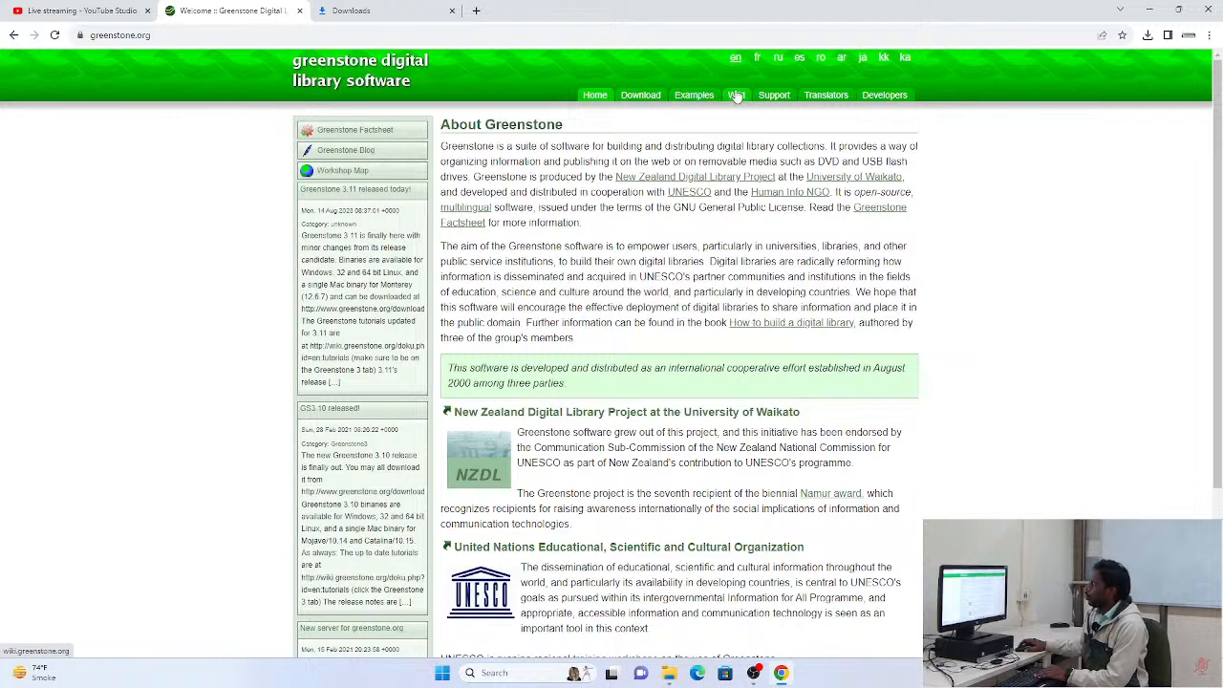
click(651, 101)
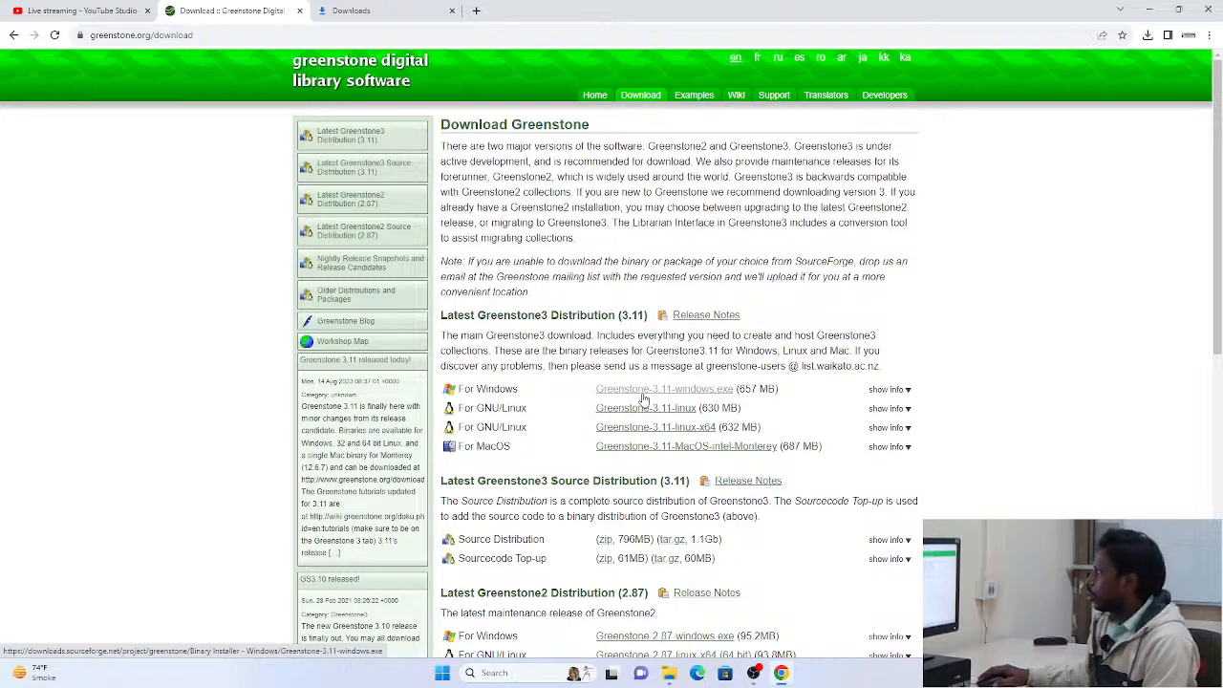
click(669, 397)
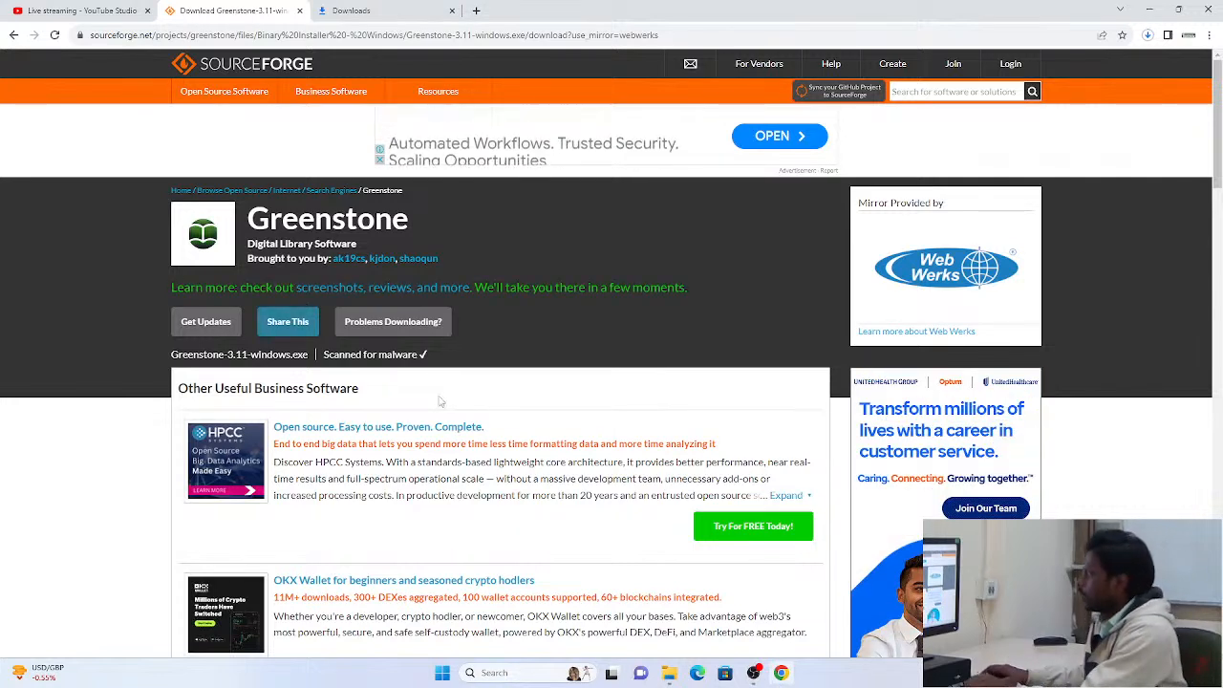
Copy the Greenstone-3.11-windows installer from the Downloads folder to the USB Drive (F:)
key(super+d)
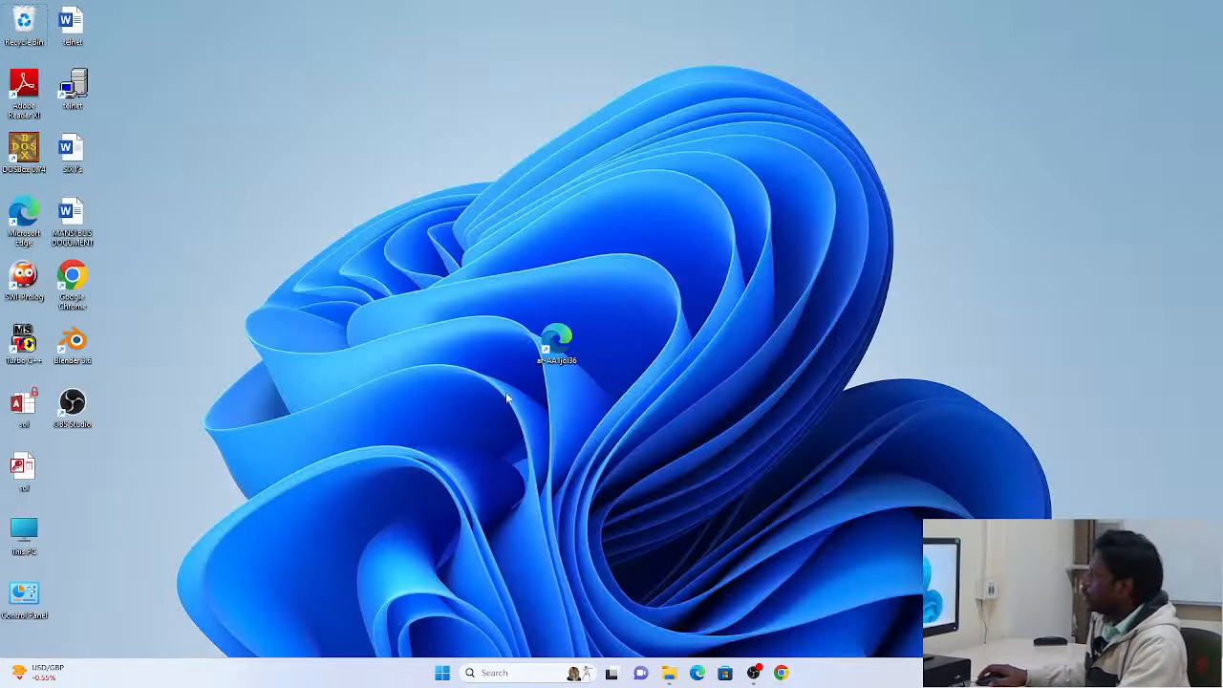
click(659, 670)
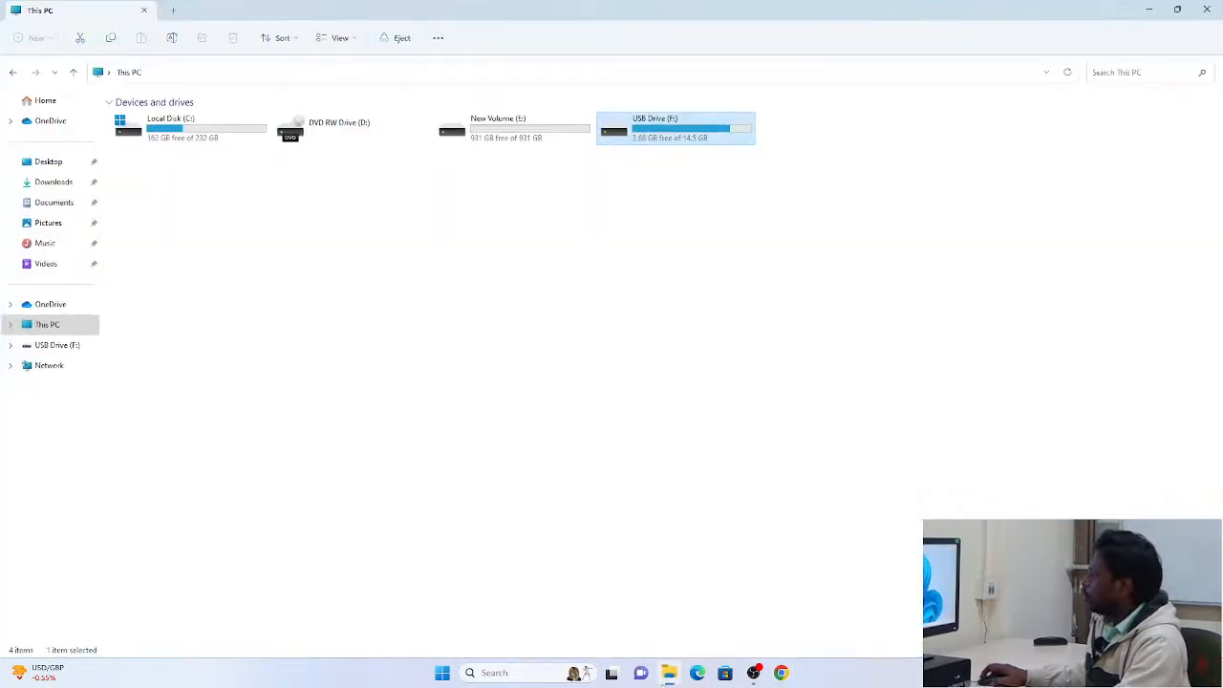
double_click(637, 140)
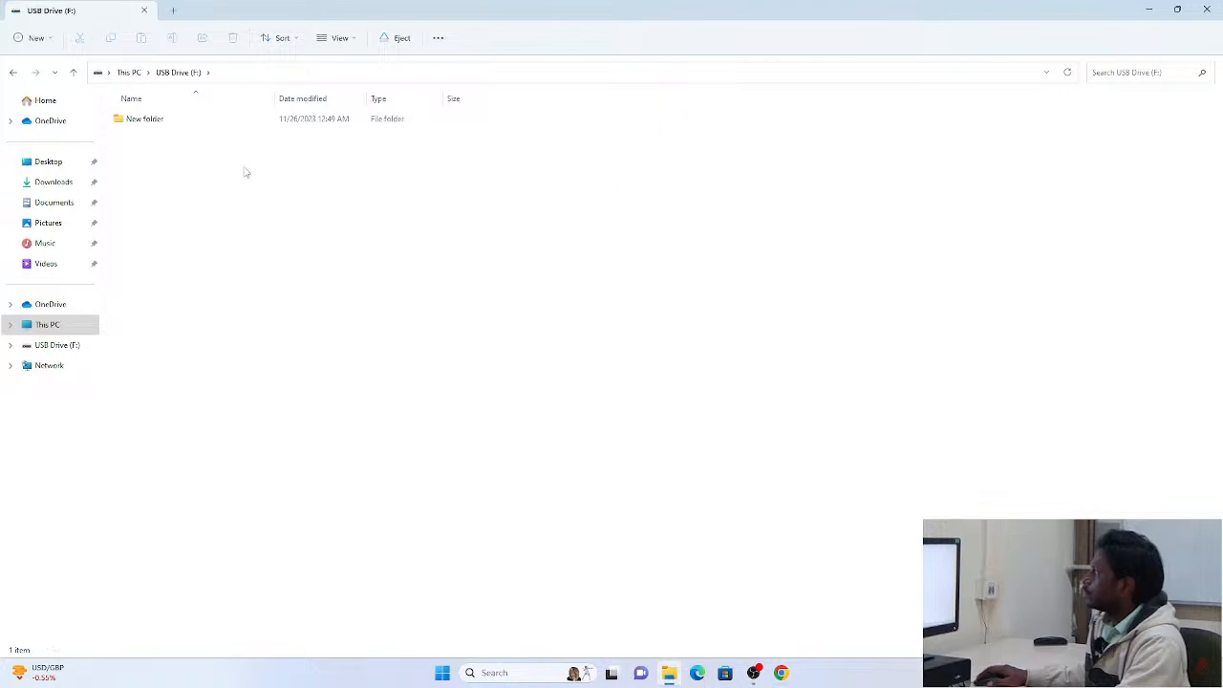
click(669, 672)
click(669, 673)
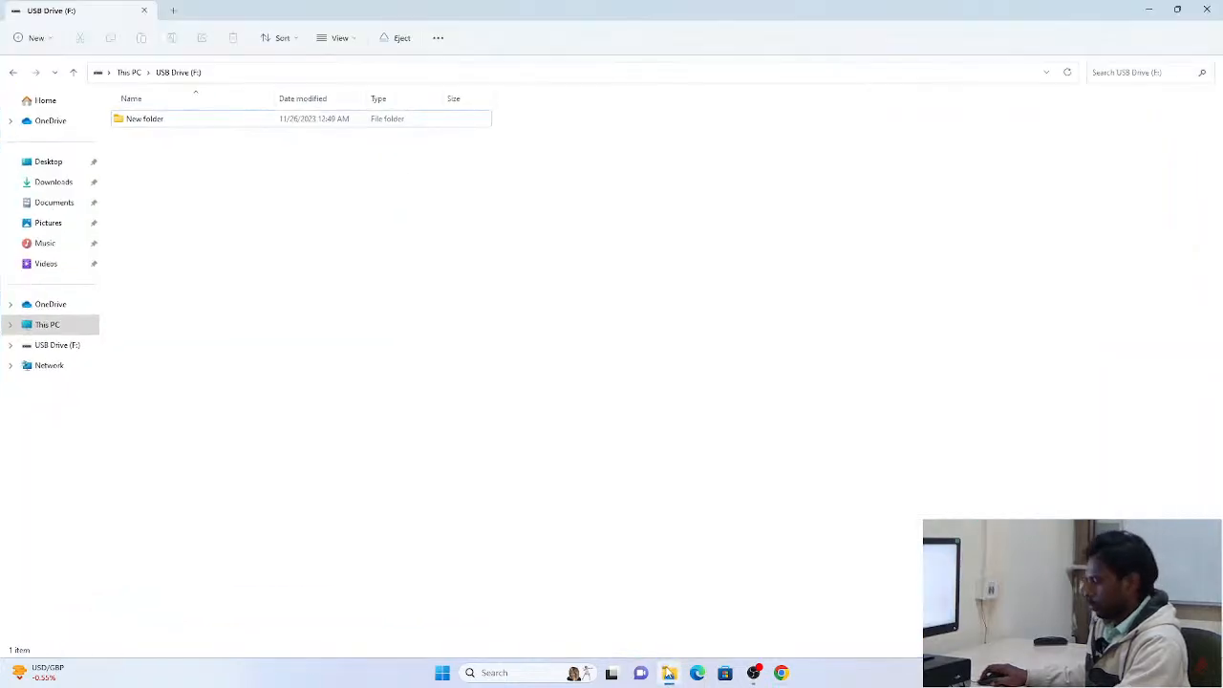
key(super+e)
click(55, 183)
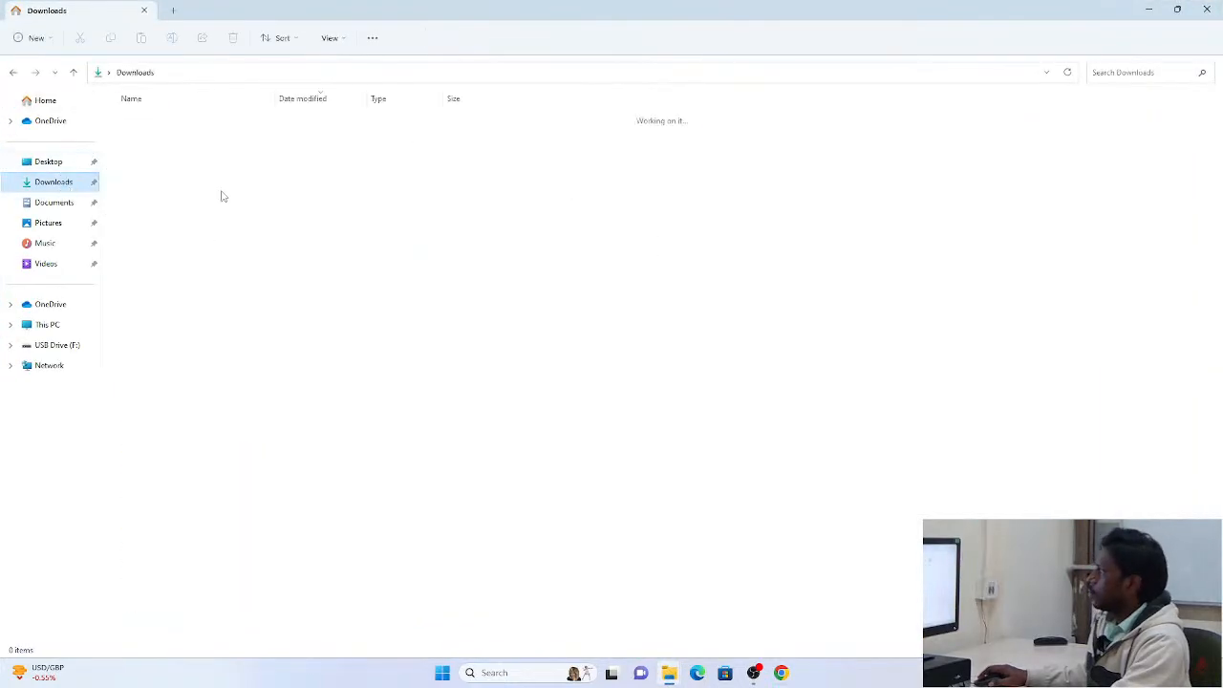
click(201, 161)
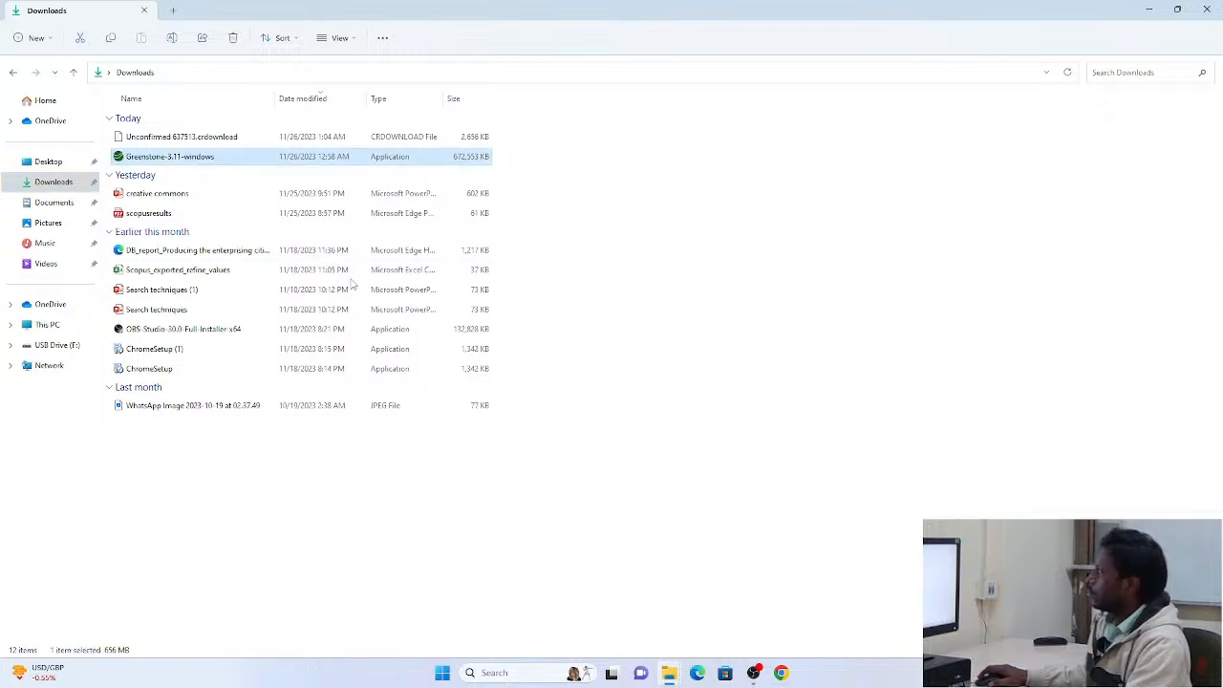
key(alt+Tab)
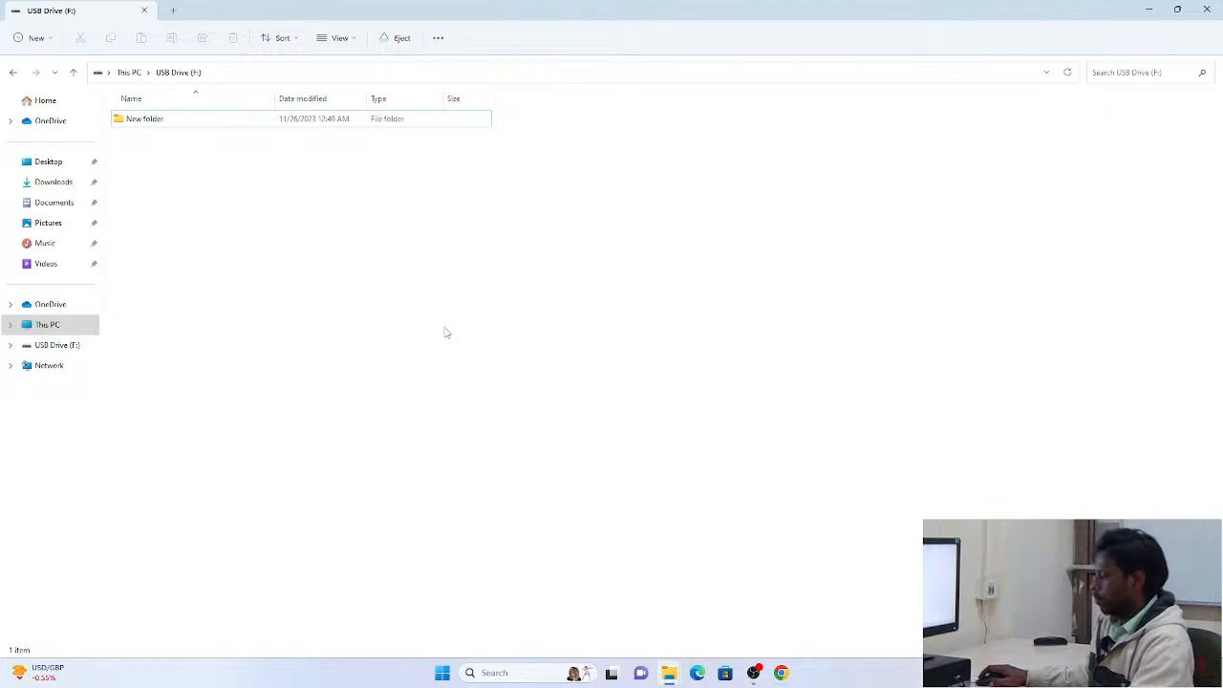
key(ctrl+v)
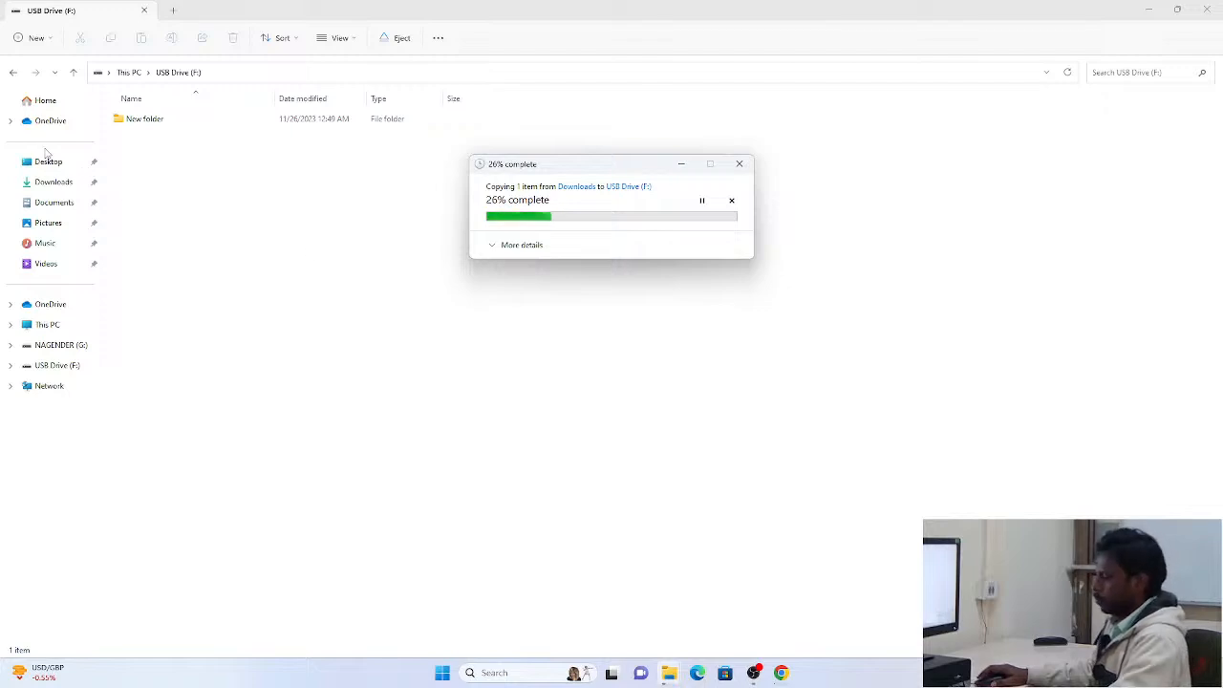
Copy the Greenstone-3.11-windows installer from Downloads to the second USB drive (G:) and toggle the copy details
key(alt+Tab)
key(alt+Tab)
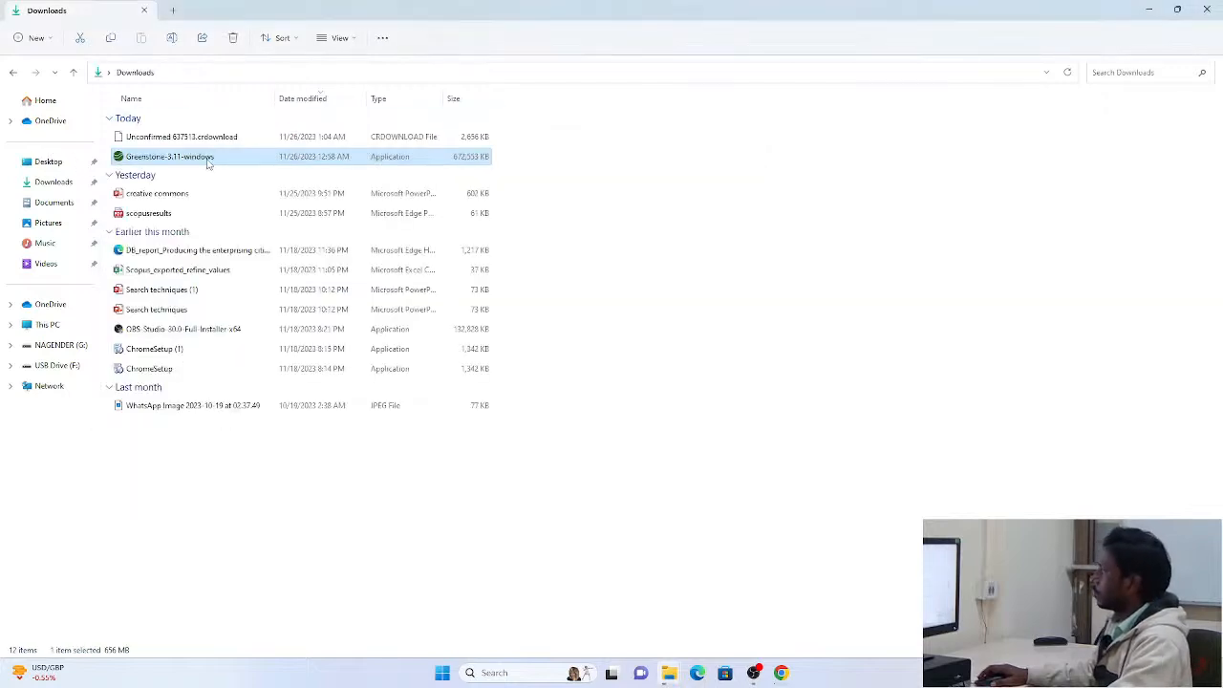
right_click(212, 158)
key(alt+Tab)
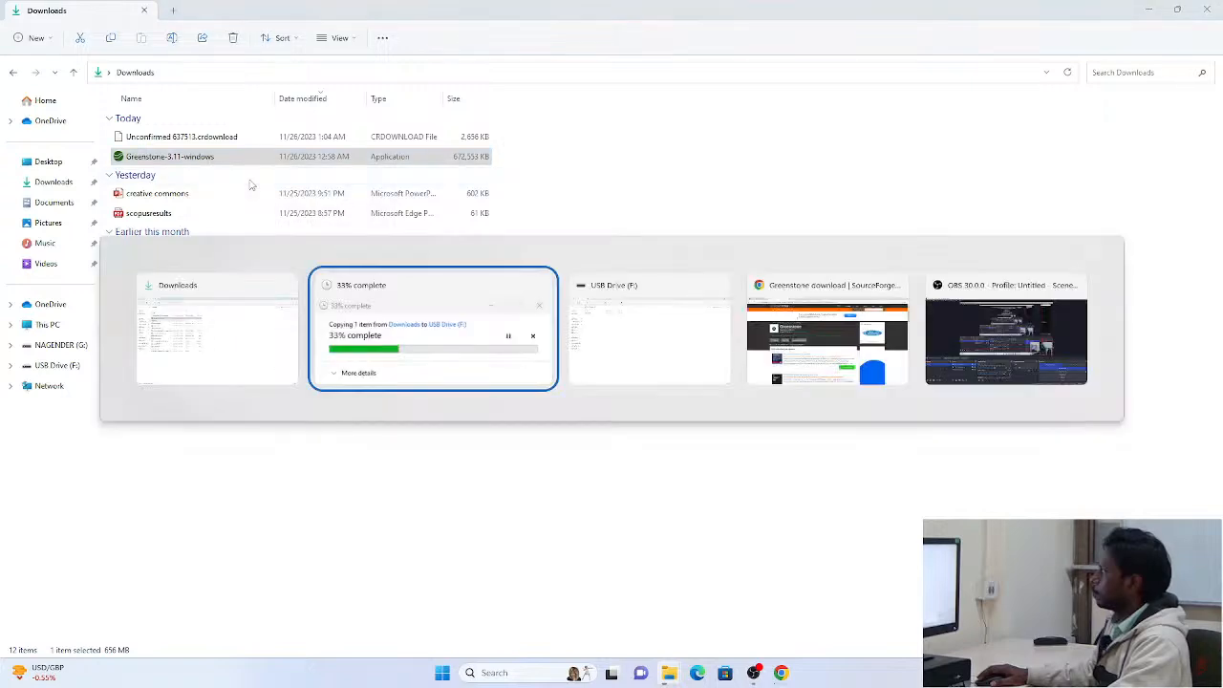
key(alt+Tab)
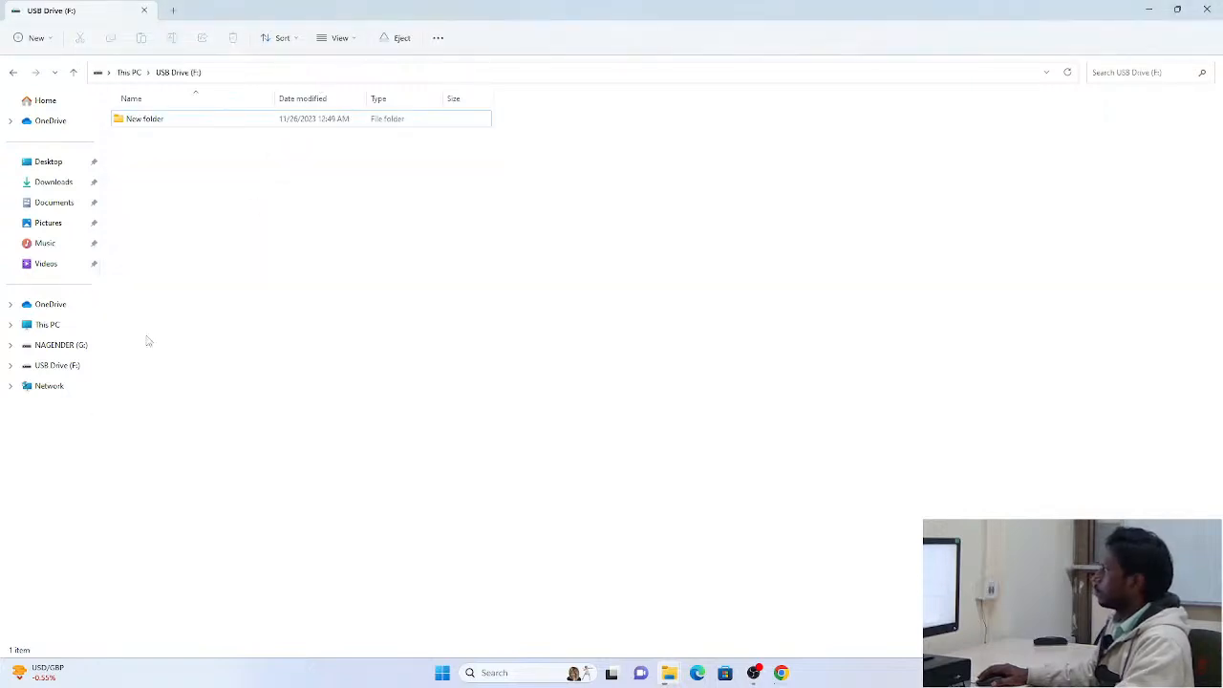
click(63, 347)
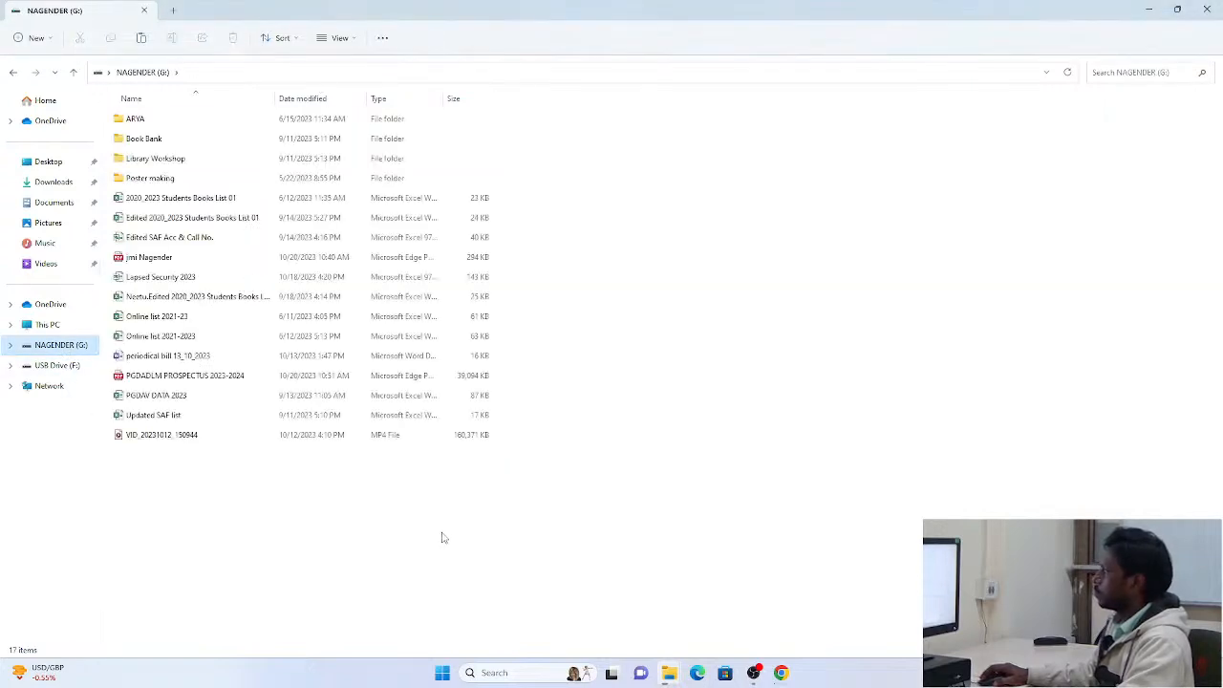
key(ctrl+v)
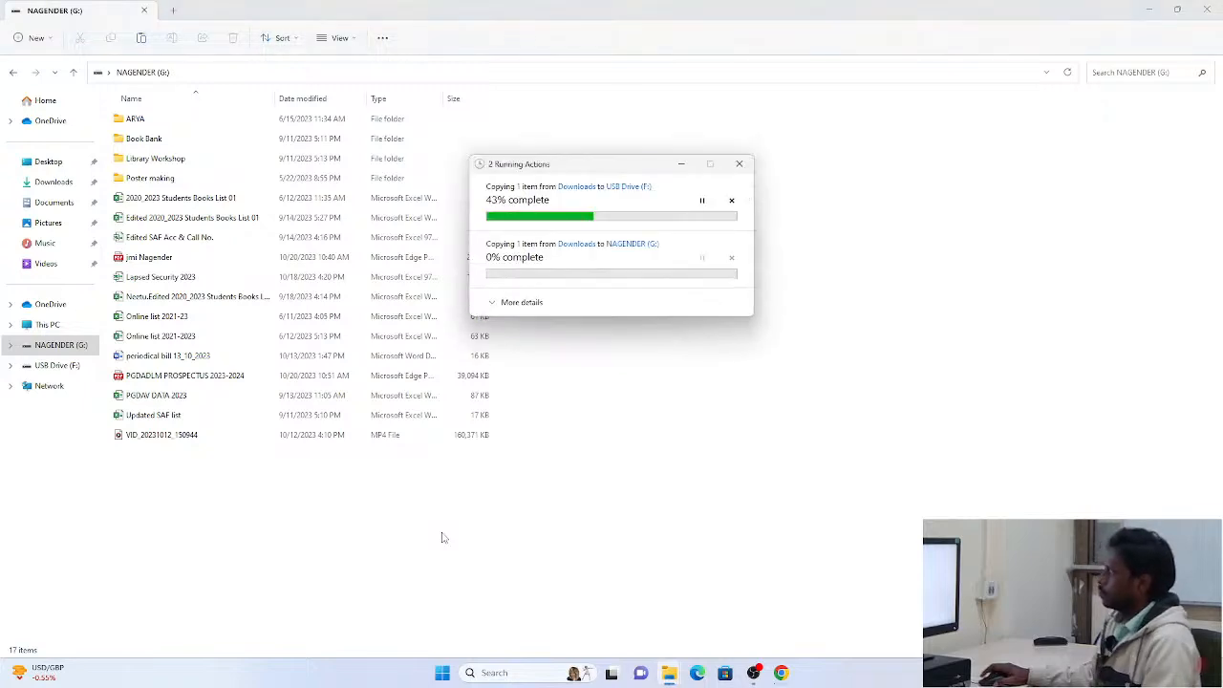
click(521, 302)
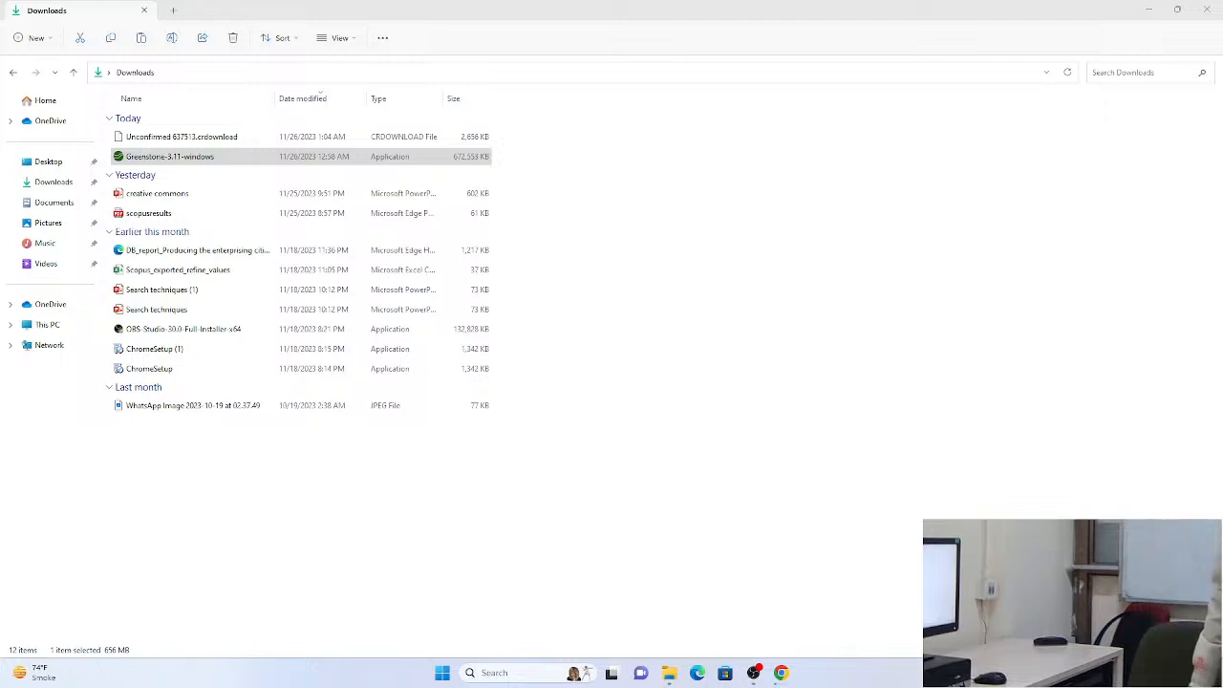
Run the Greenstone-3.11-windows installer from Downloads, overriding the SmartScreen block
double_click(246, 160)
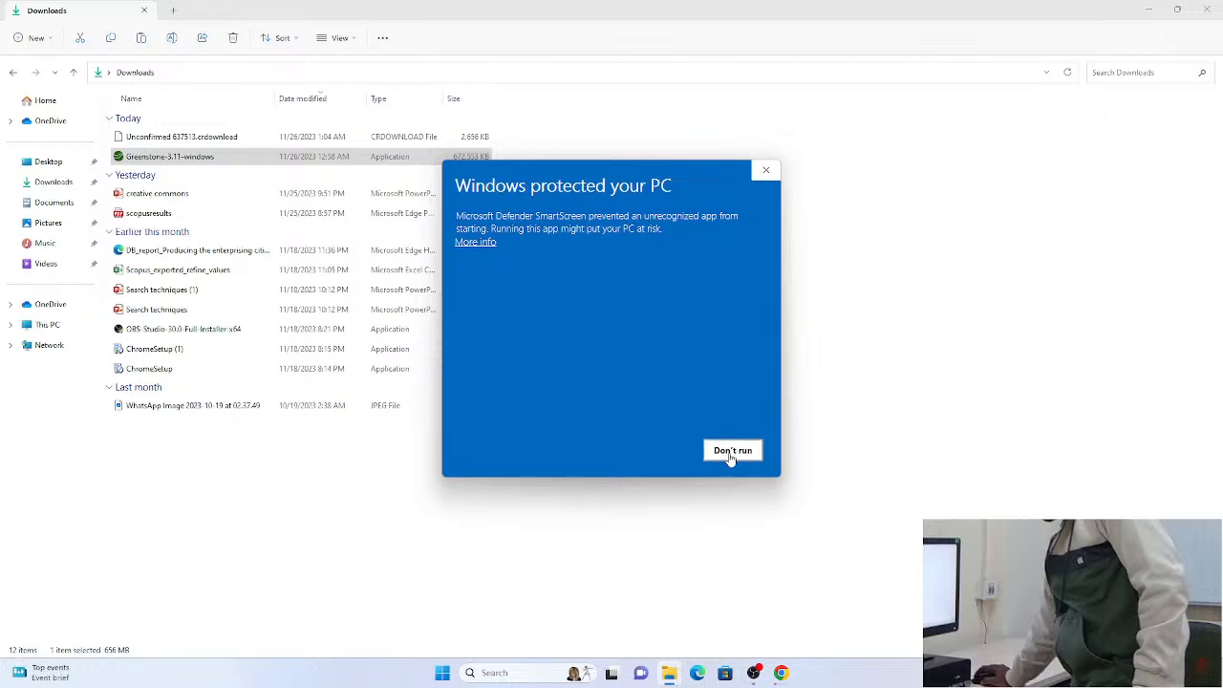
click(766, 172)
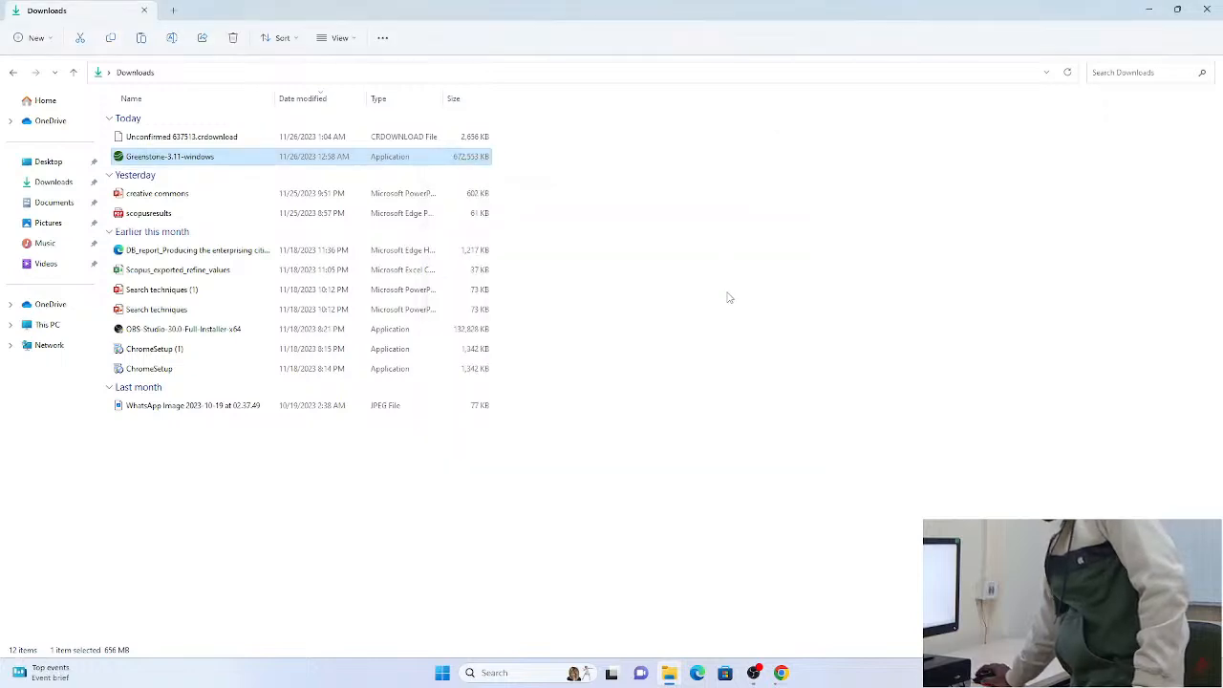
double_click(290, 160)
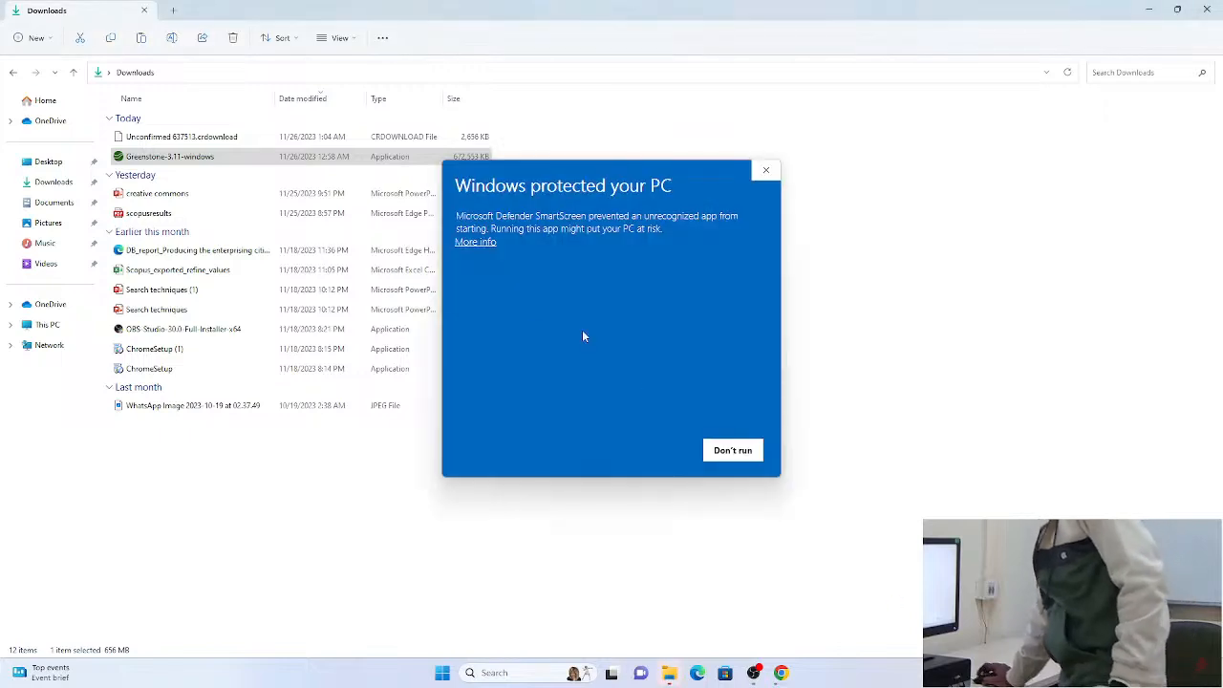
click(475, 242)
click(659, 453)
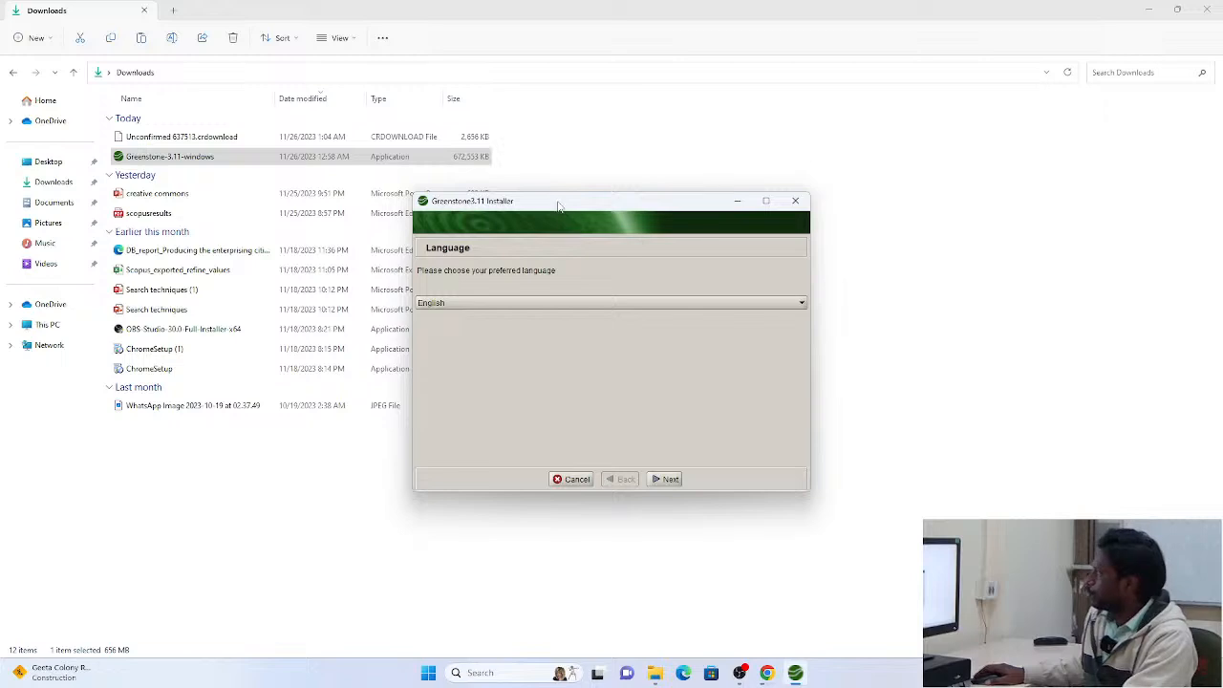
Move the installer window clear of the file list and proceed with English as the preferred language
drag(561, 207, 647, 169)
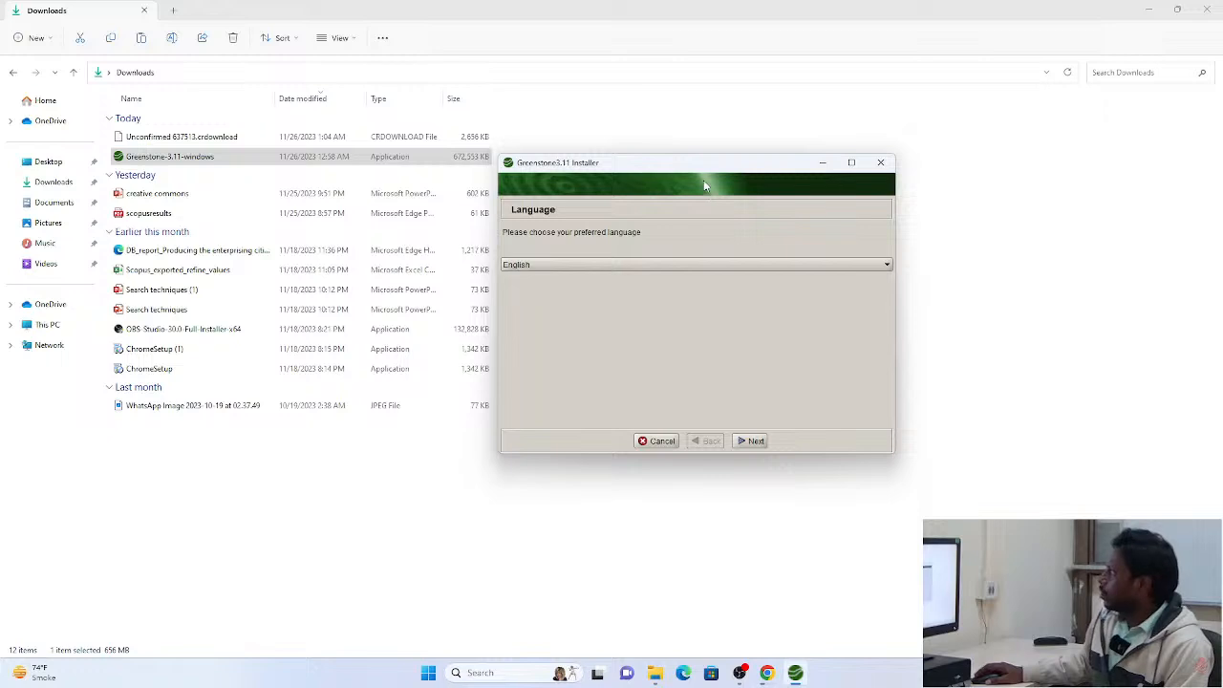
drag(719, 172, 781, 161)
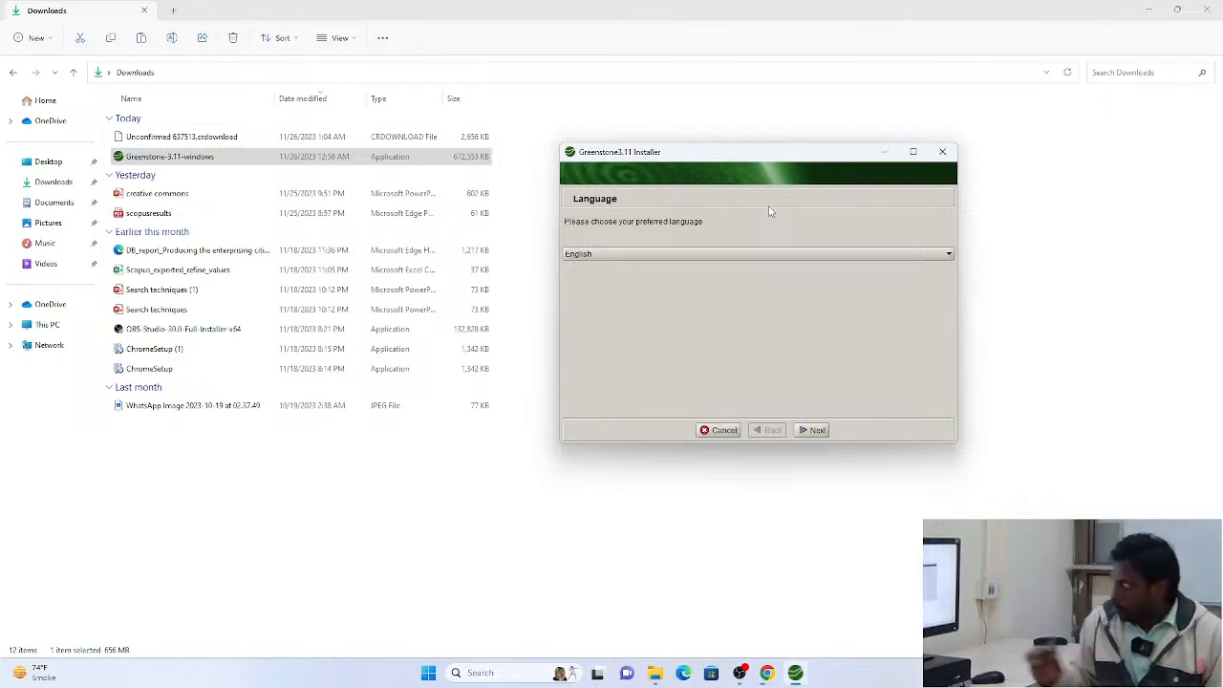
click(768, 254)
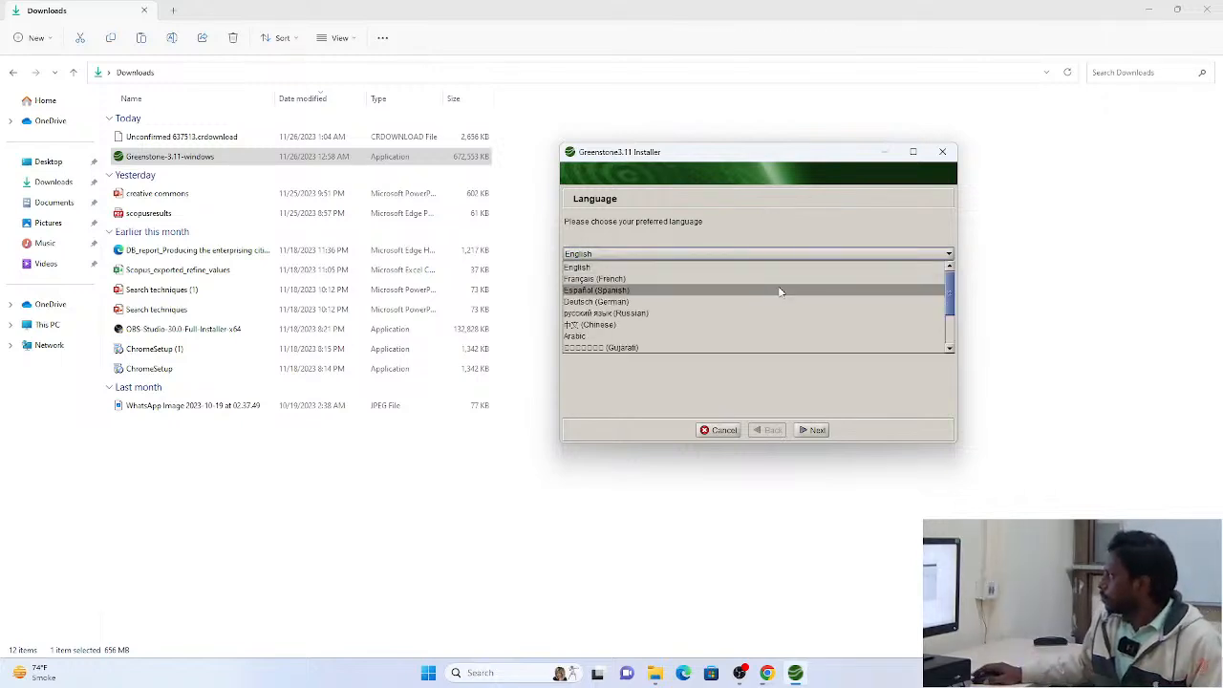
scroll(780, 290, down, 2)
scroll(780, 295, up, 2)
click(785, 255)
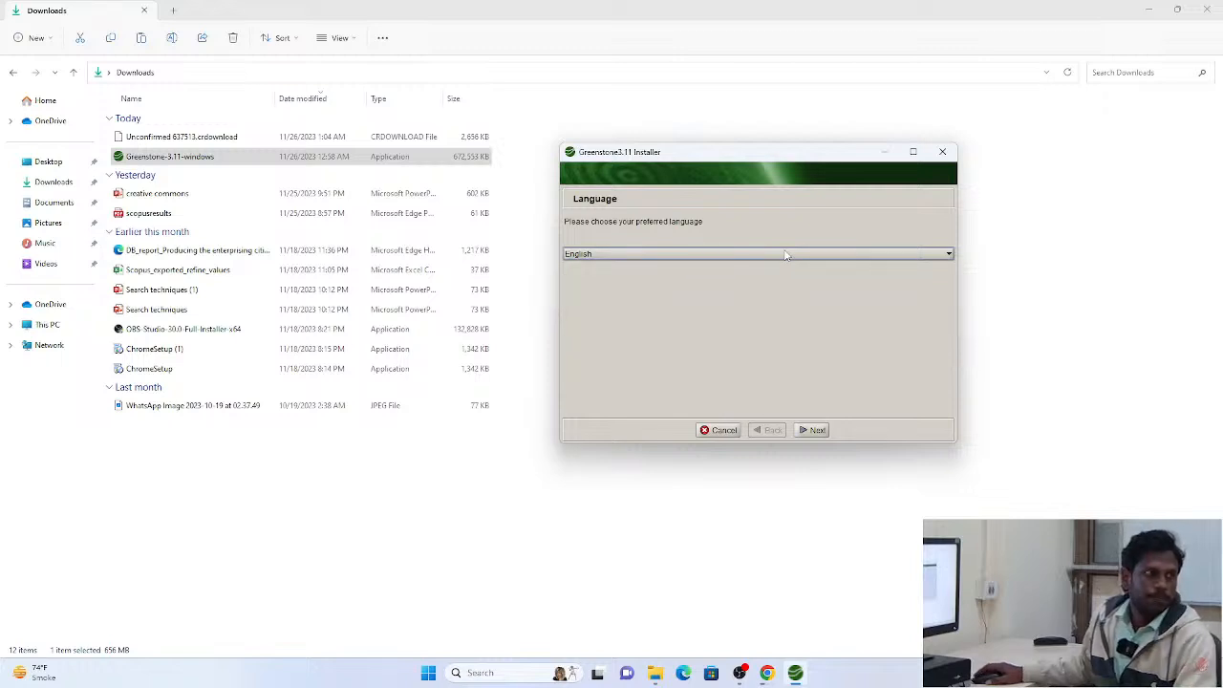
click(821, 430)
click(816, 430)
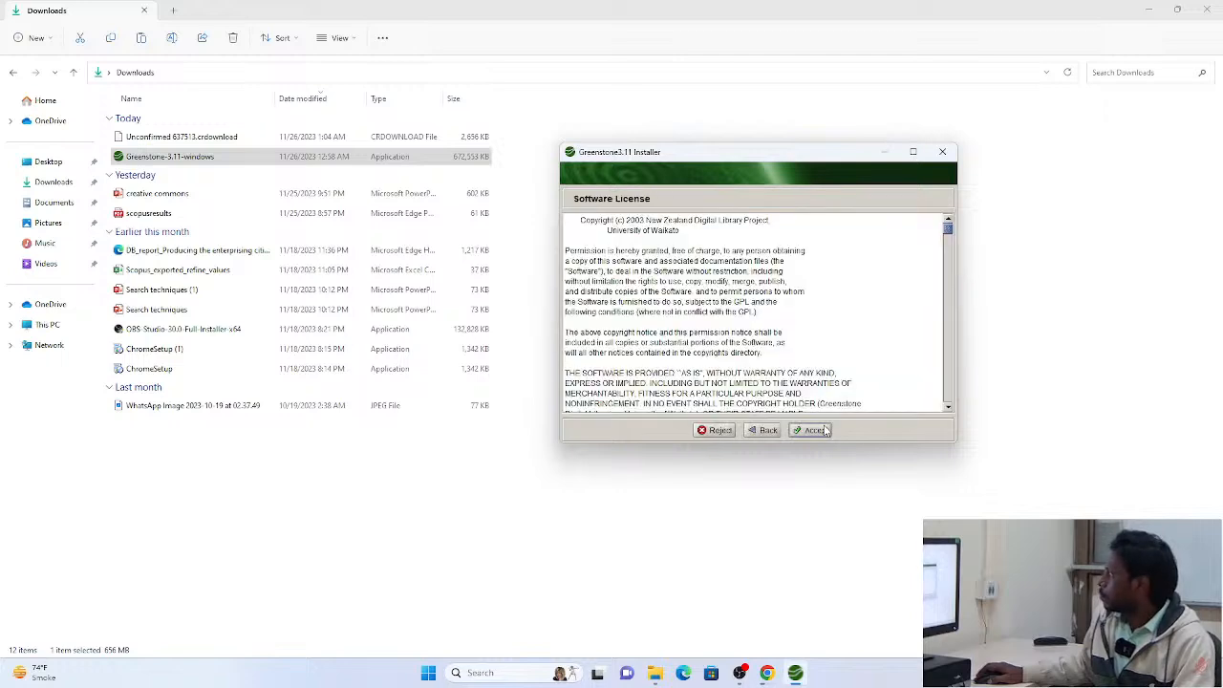
Accept the software license and create the installation folder C:\Users\student\Greenstone3
click(815, 430)
click(815, 430)
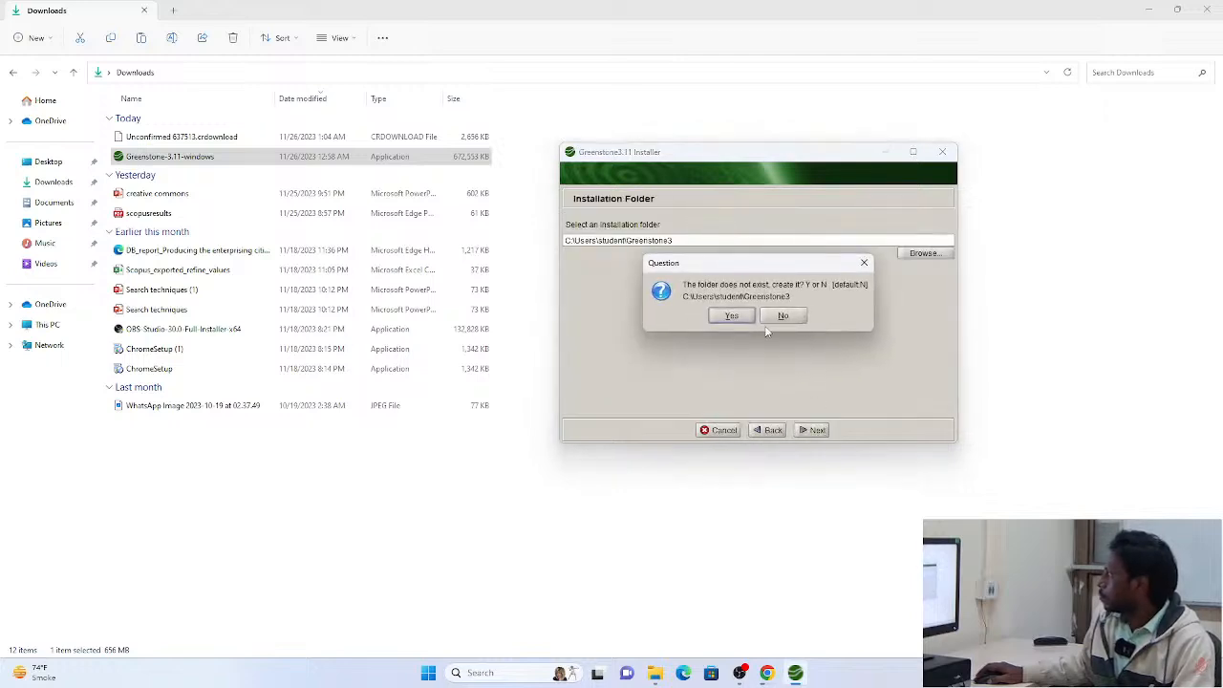
click(734, 317)
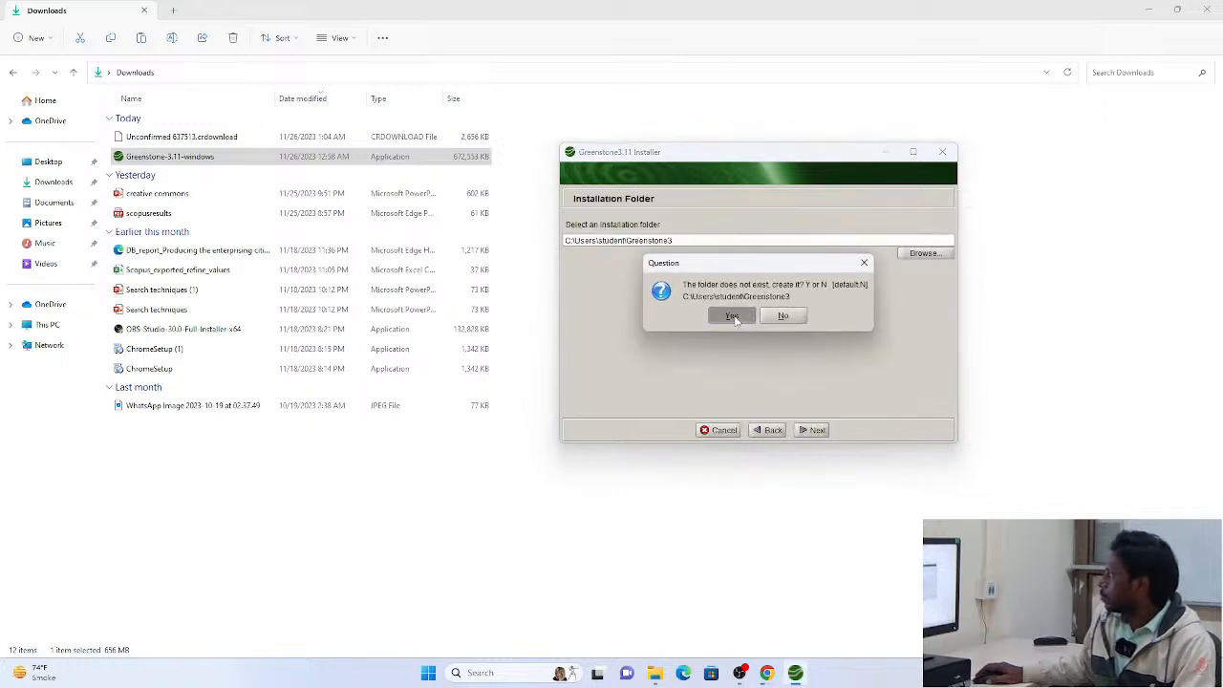
Install Greenstone with all listed components selected, and exit the installer to return to the desktop
click(808, 431)
click(808, 431)
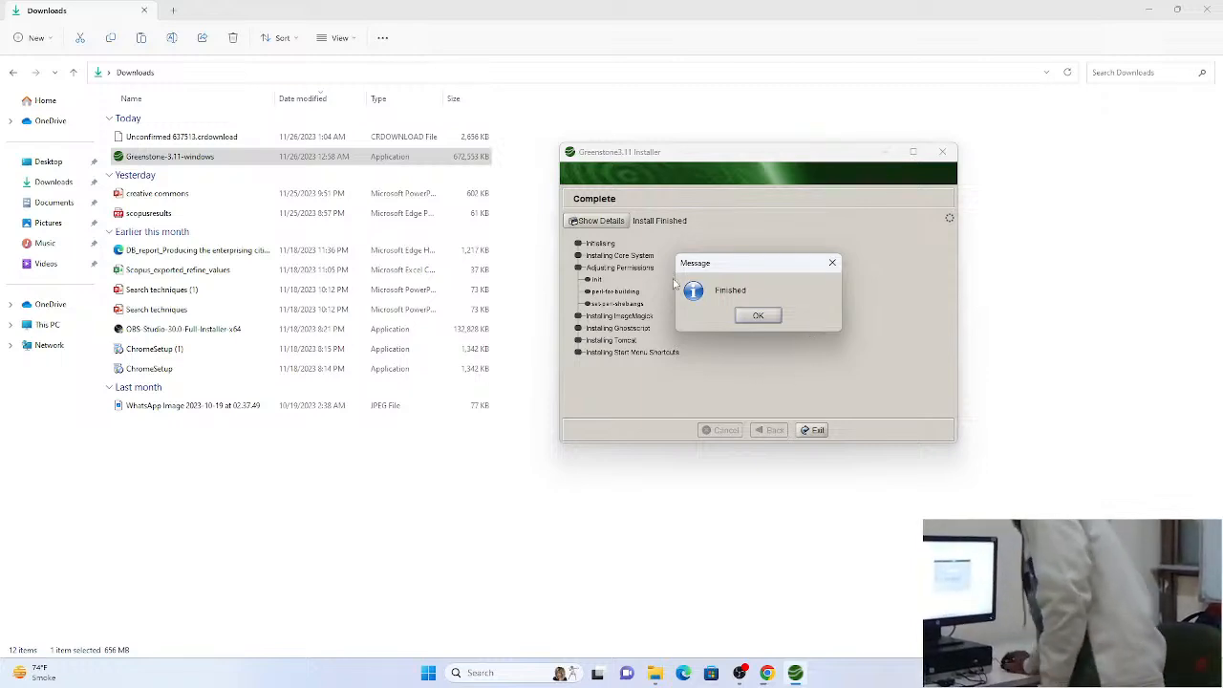
click(748, 317)
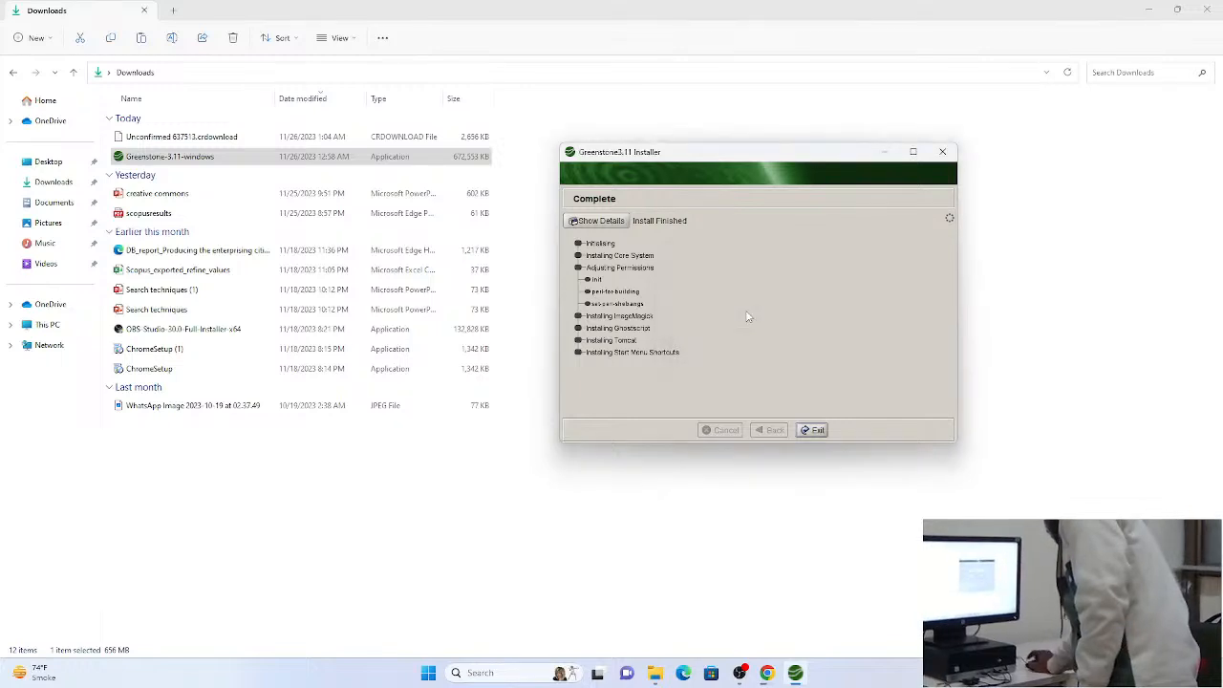
click(810, 432)
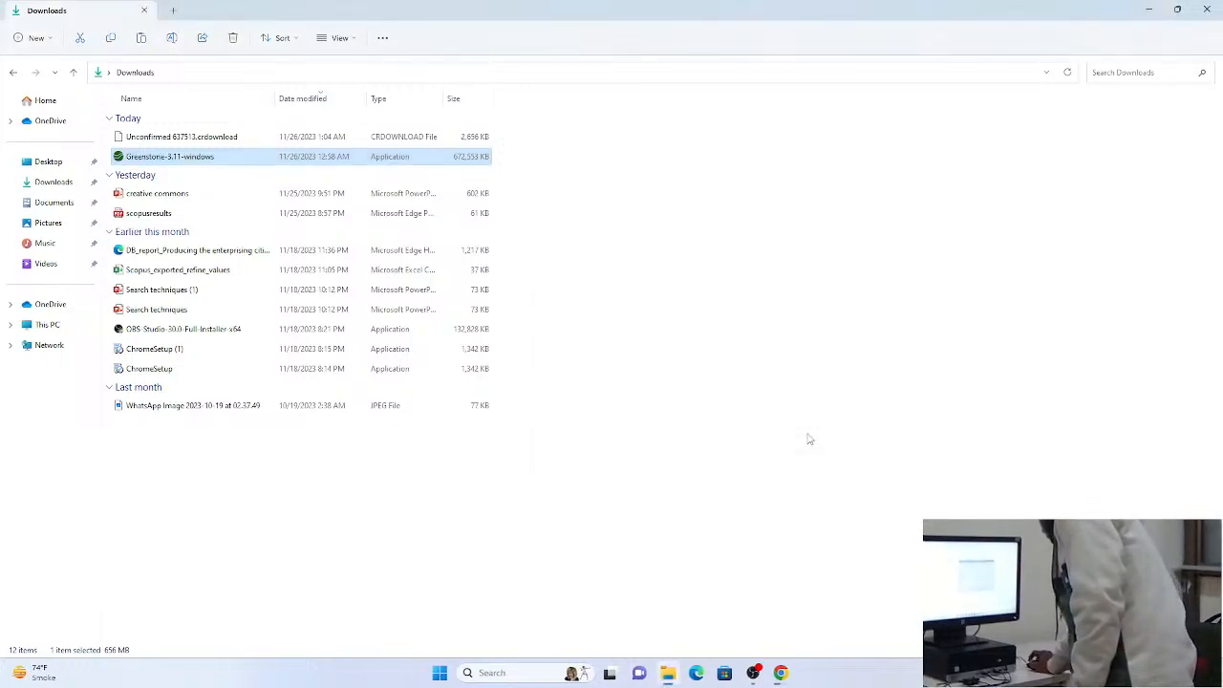
click(1148, 11)
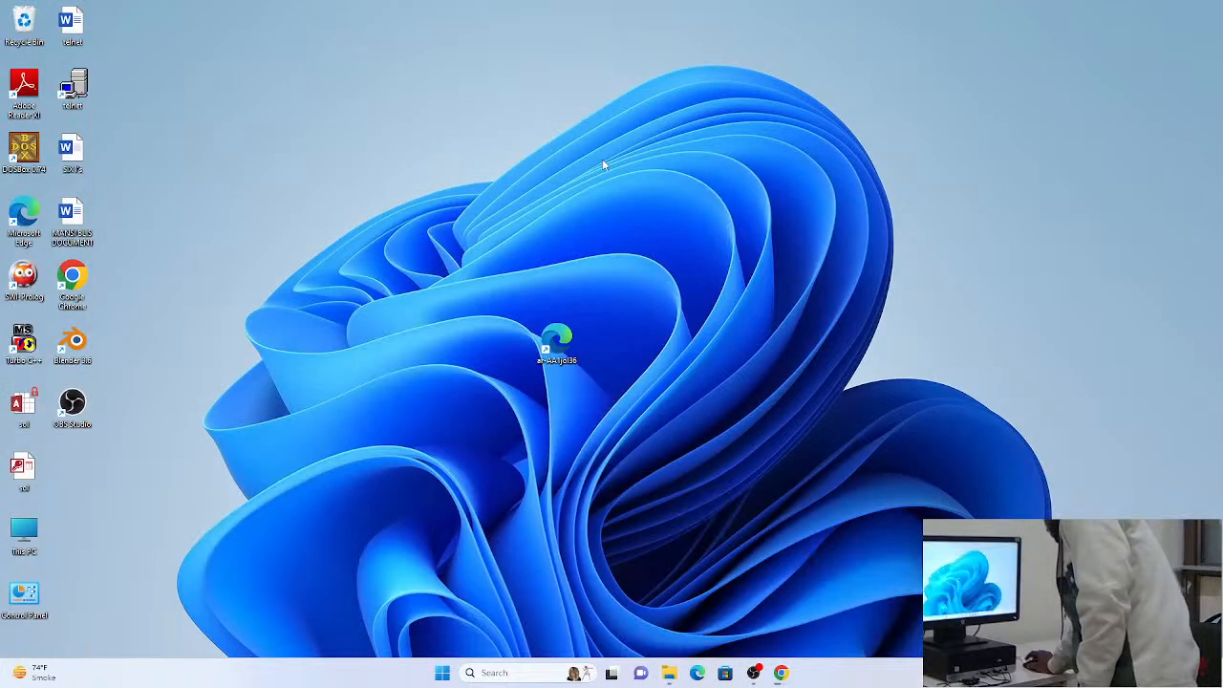
Refresh the desktop, launch the Greenstone3 Server app, and try to enter the library
right_click(602, 159)
click(644, 242)
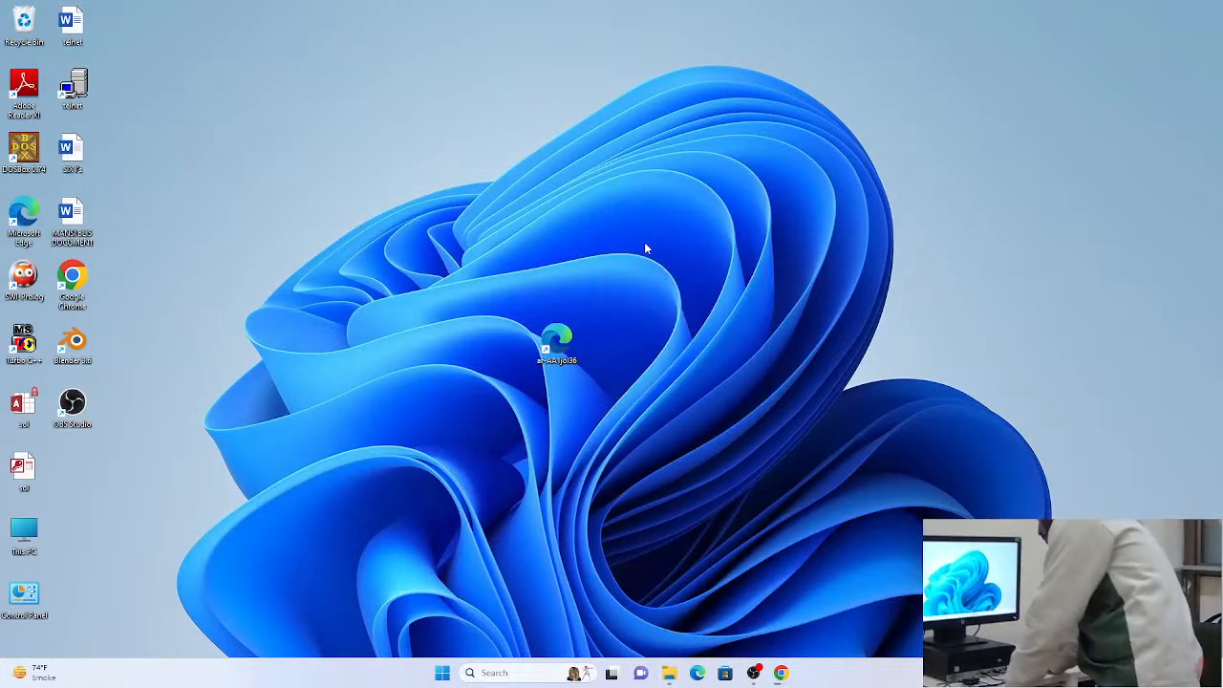
key(super)
text(gree)
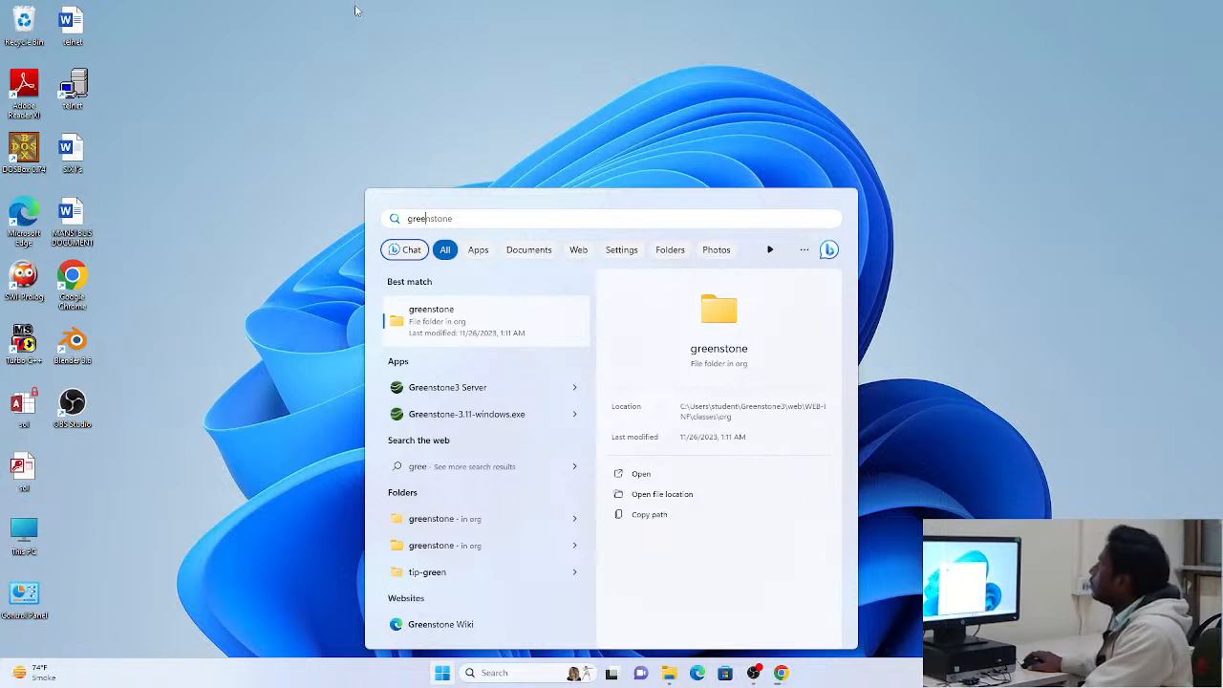
click(483, 390)
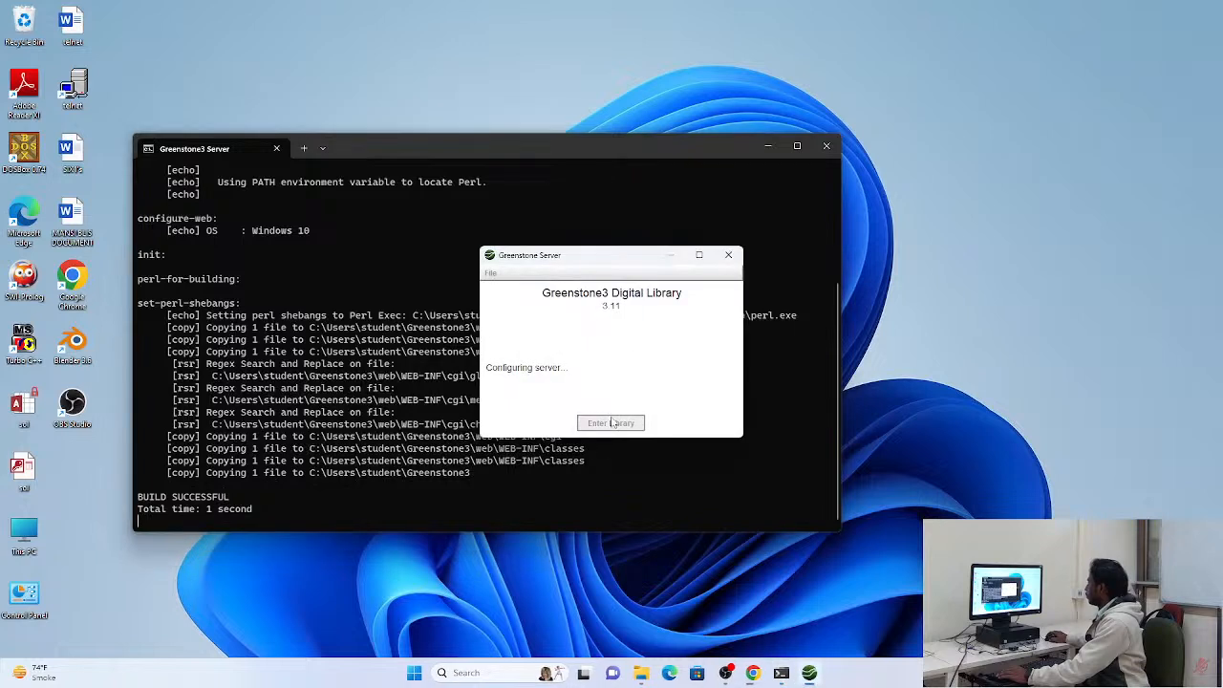
click(621, 426)
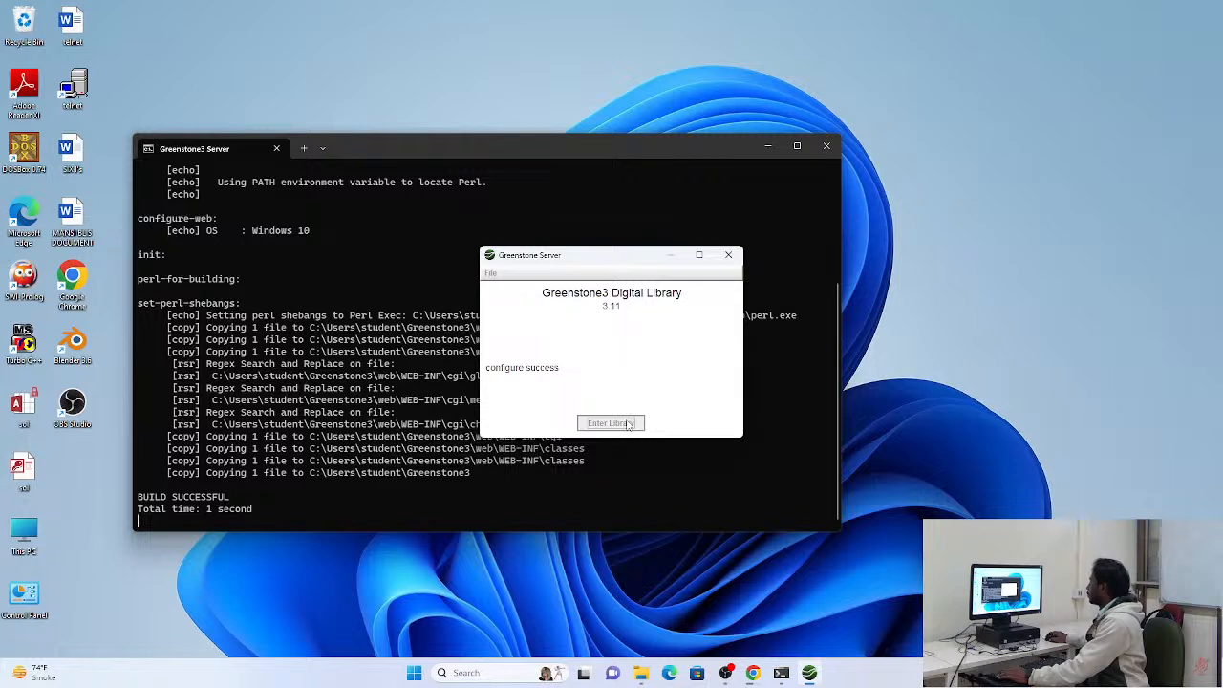
Dismiss the firewall alert for Java(TM) Platform SE binary without granting access, and close the browser window loading localhost:8383/greenstone3/library
key(super)
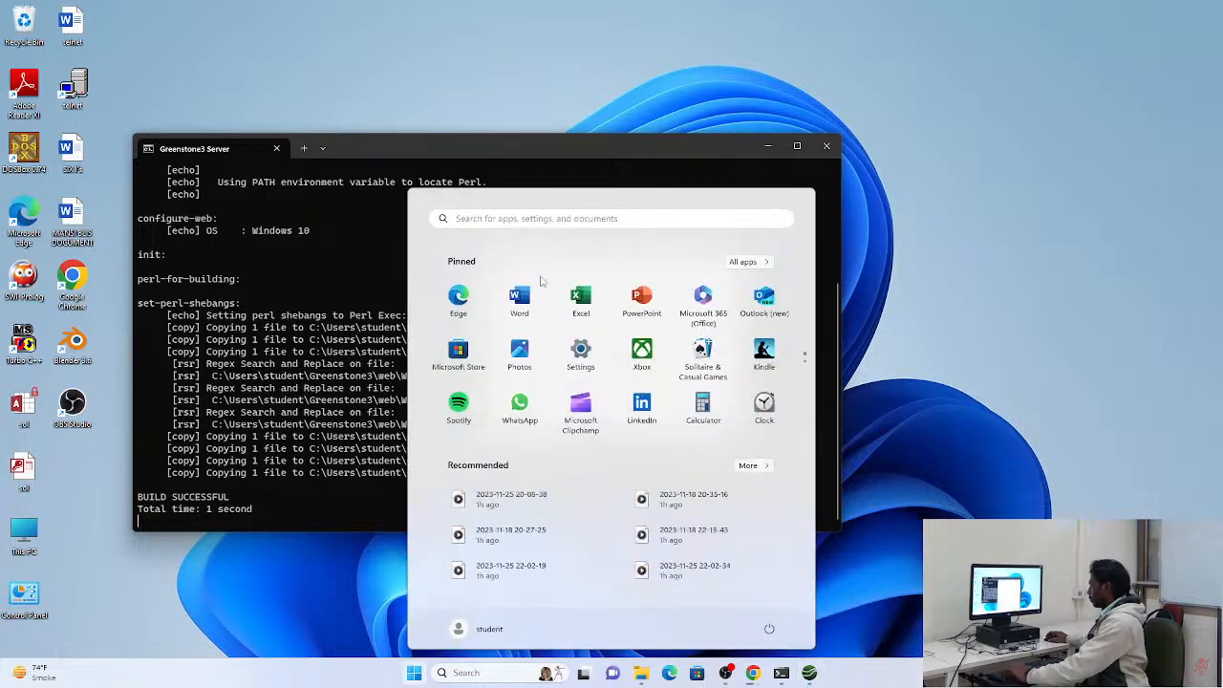
text(gree)
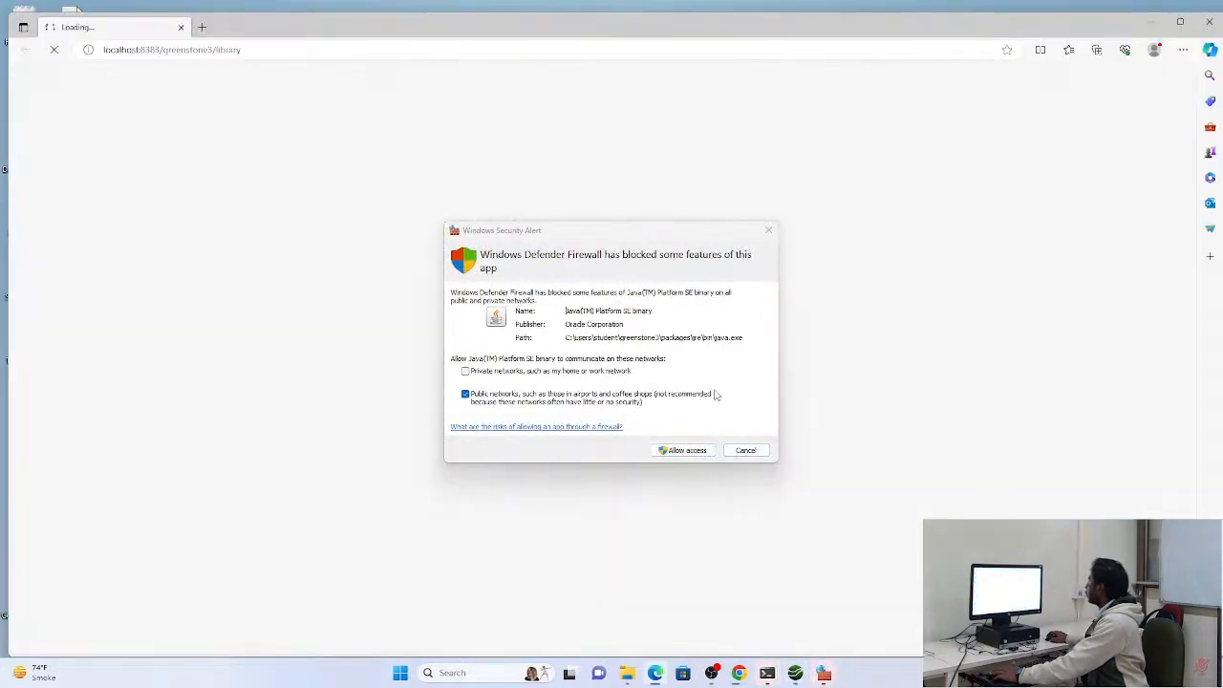
drag(620, 34, 638, 49)
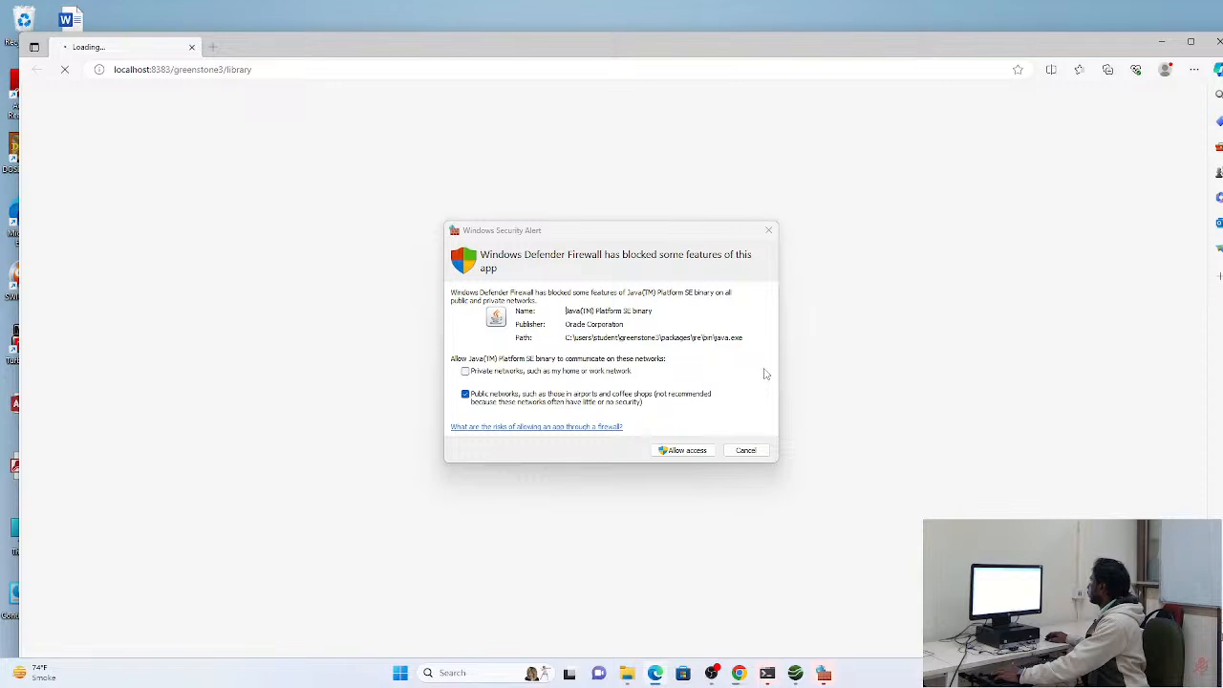
click(709, 450)
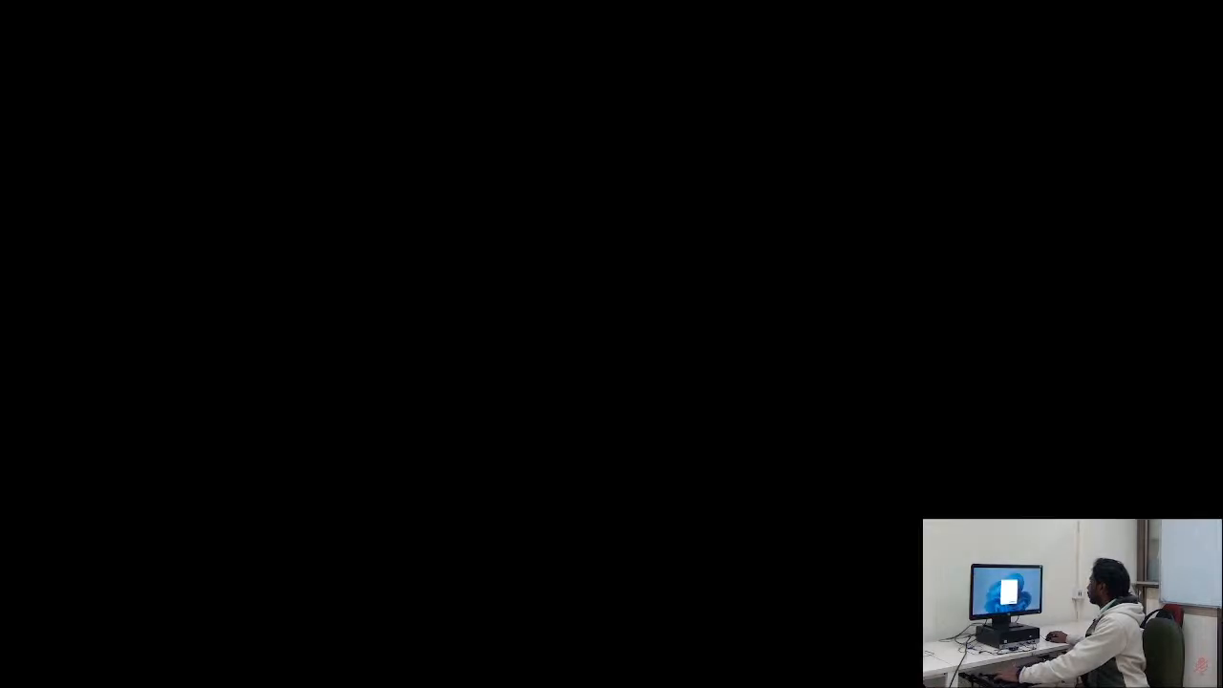
click(685, 513)
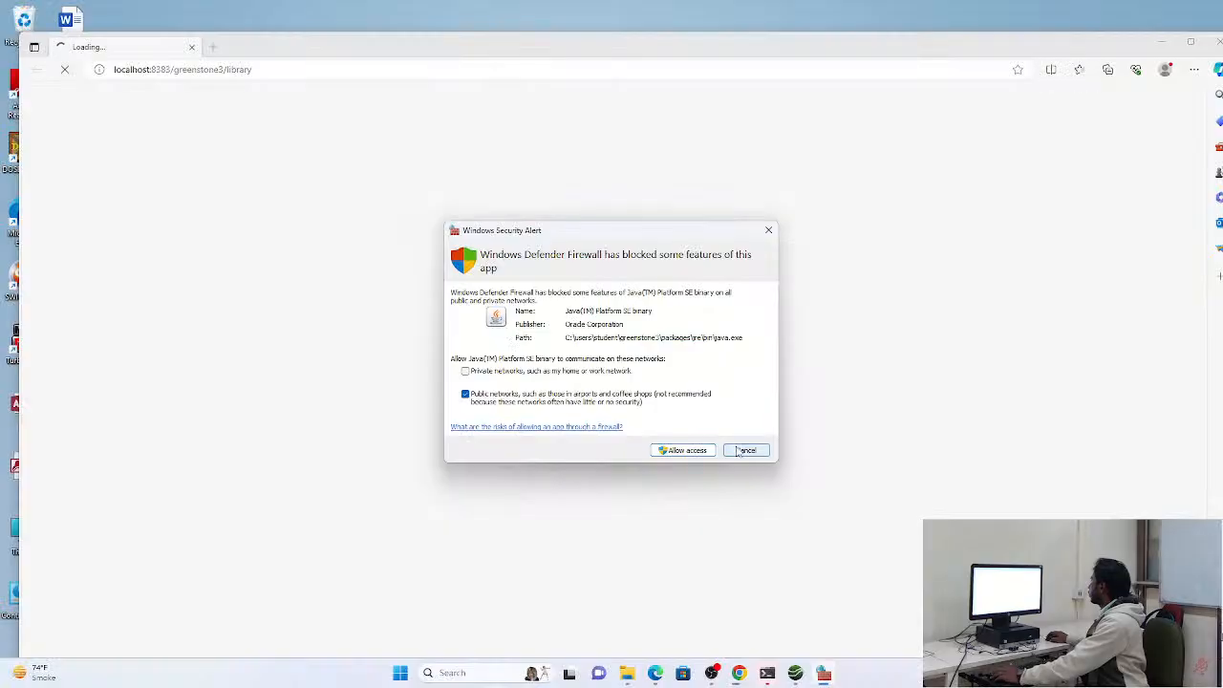
click(745, 450)
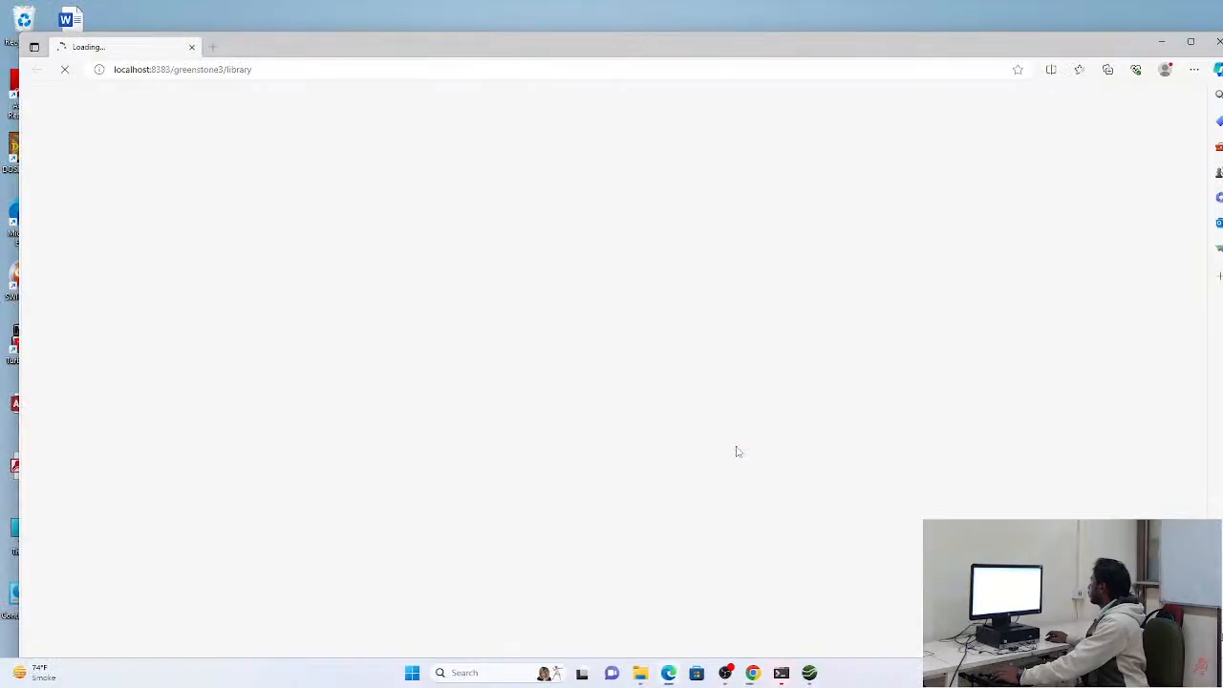
click(1216, 44)
Find and launch the Greenstone Librarian Interface (GLI), and move its console window aside
key(super)
text(gr)
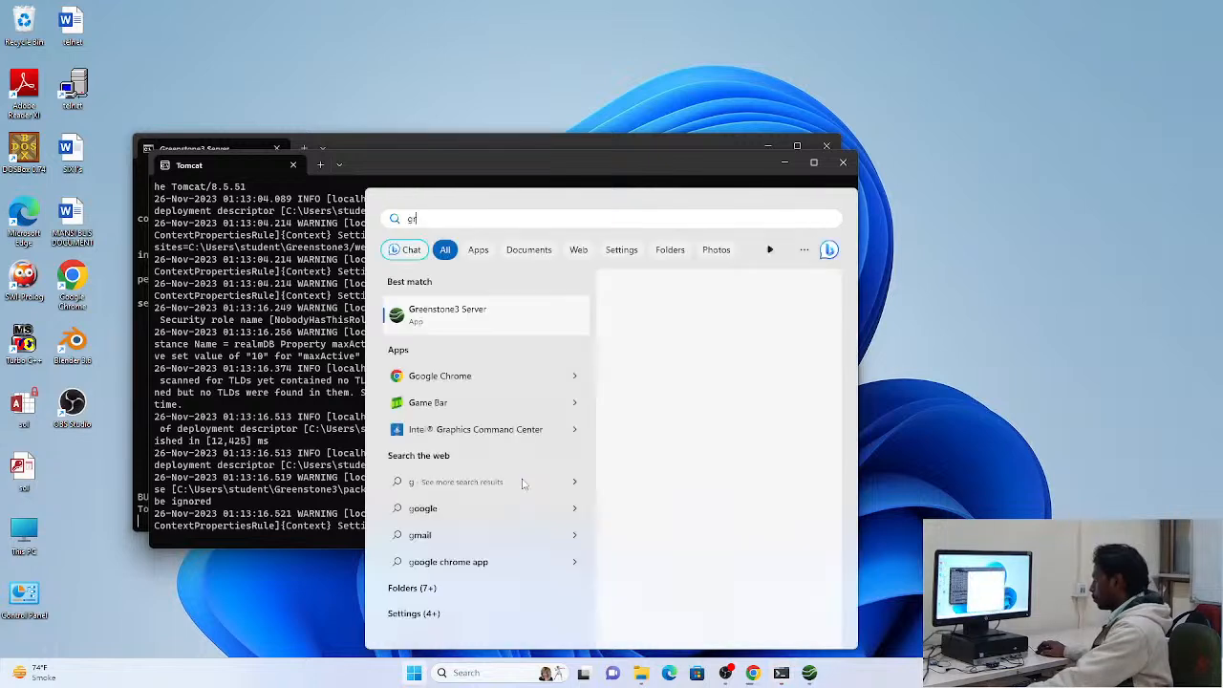
text(ee)
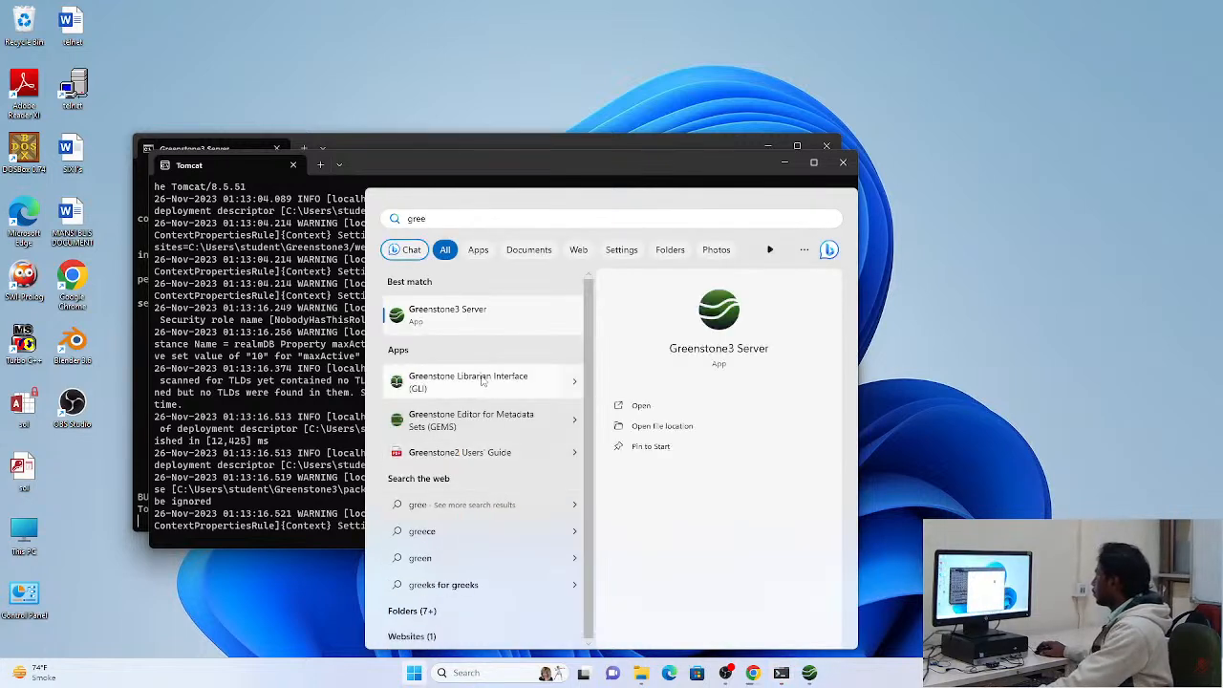
click(468, 381)
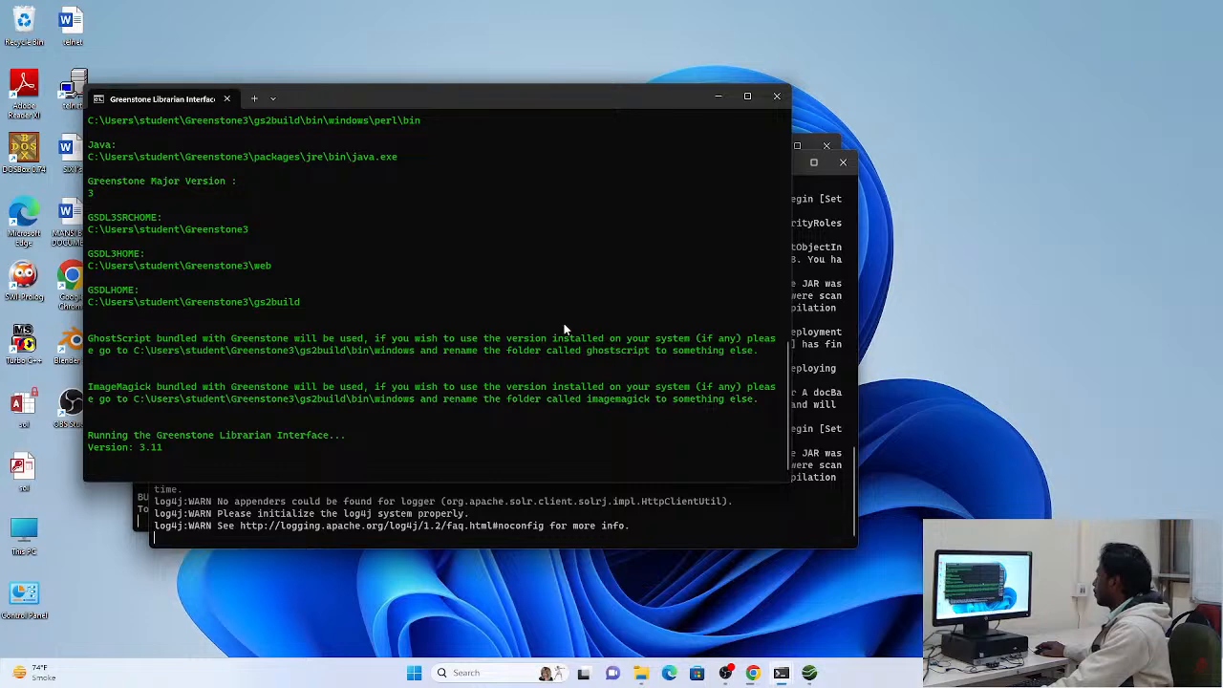
drag(461, 99, 787, 85)
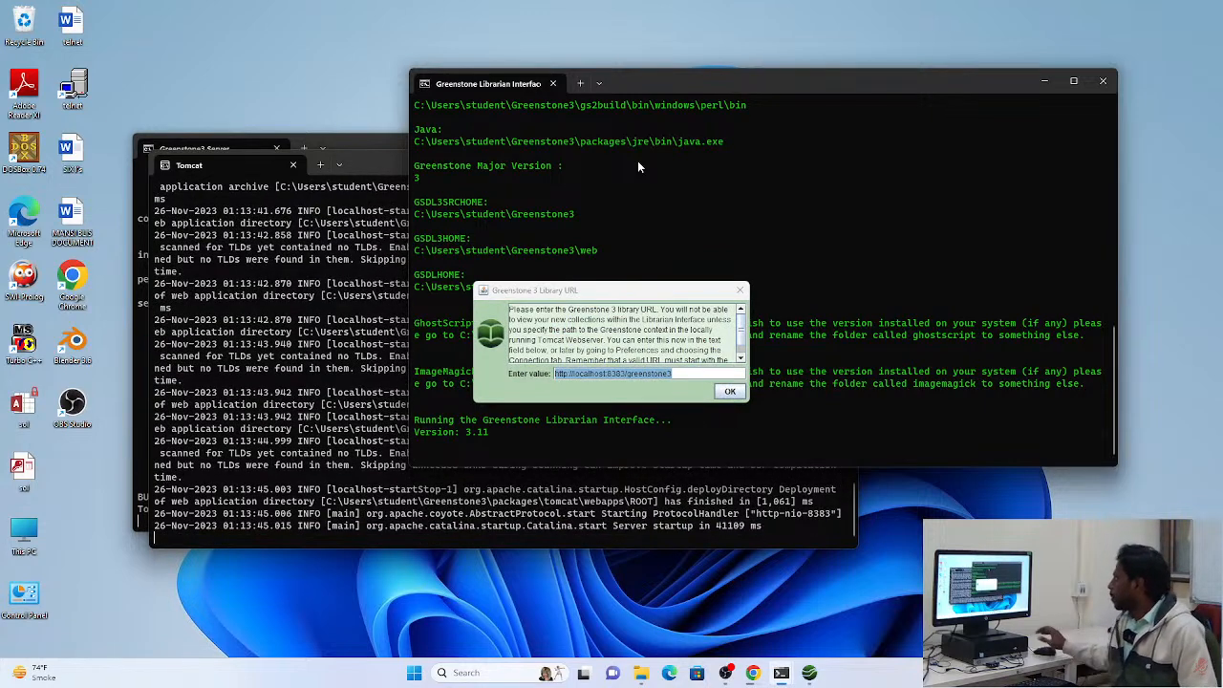
click(729, 390)
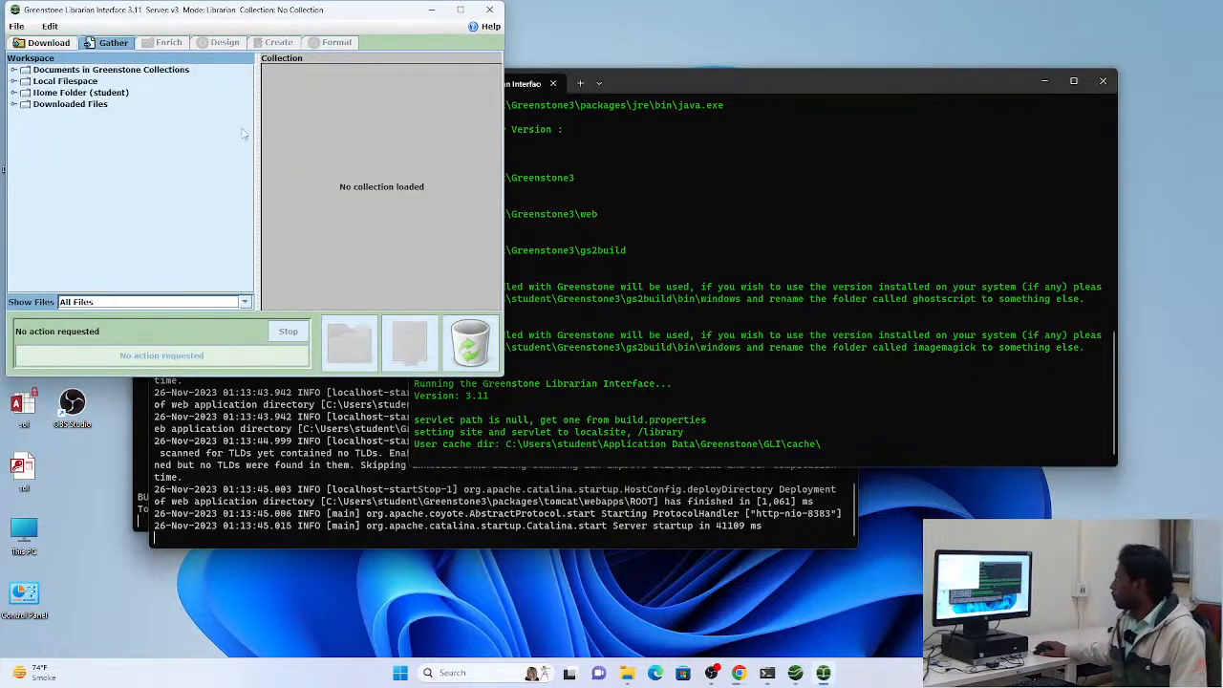
drag(274, 15, 492, 43)
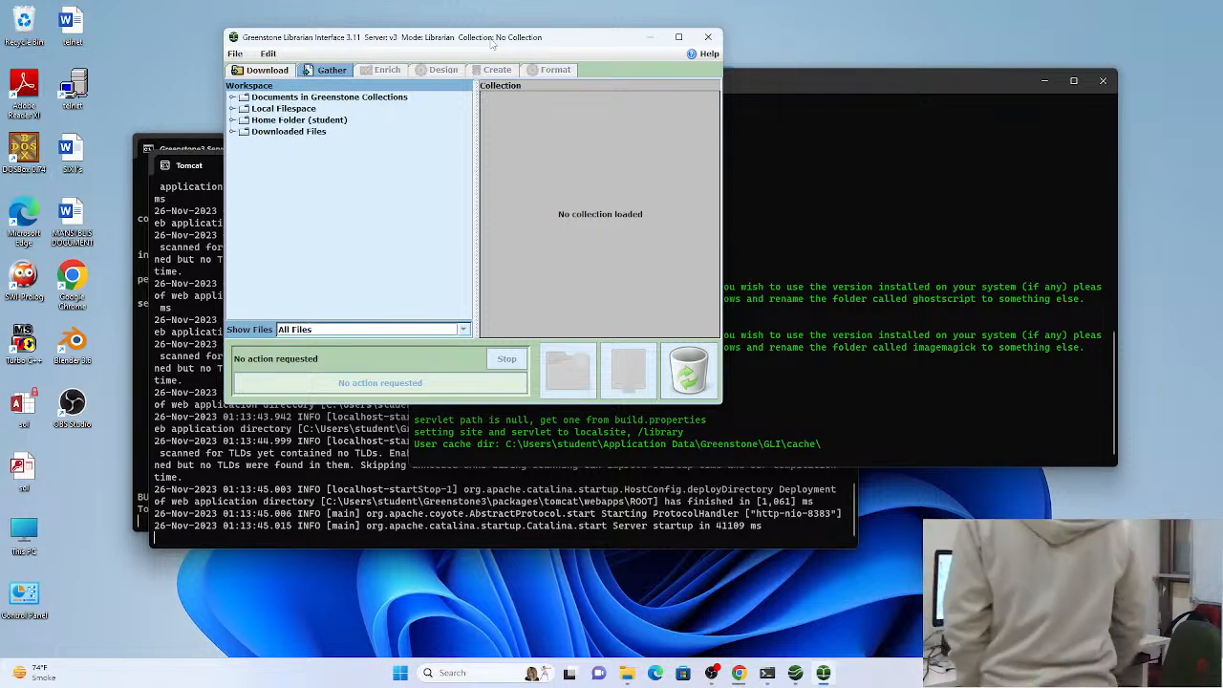
click(679, 37)
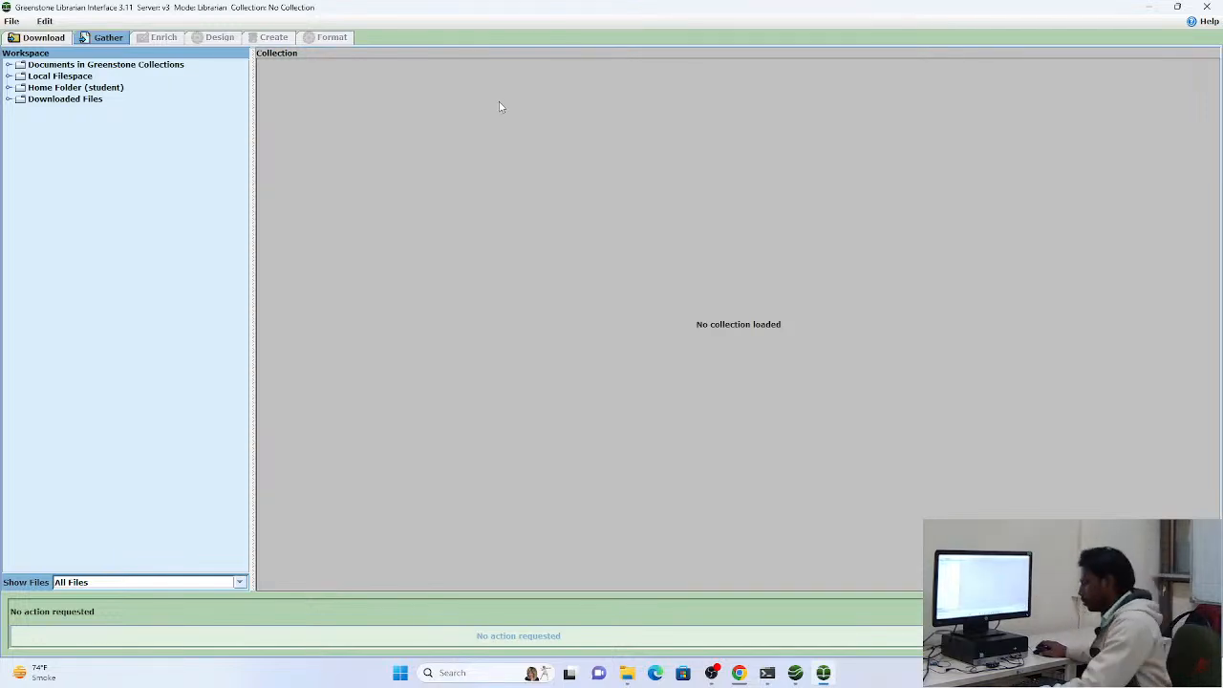
Return to the desktop, refresh it, and open Google Chrome
key(super+d)
right_click(500, 195)
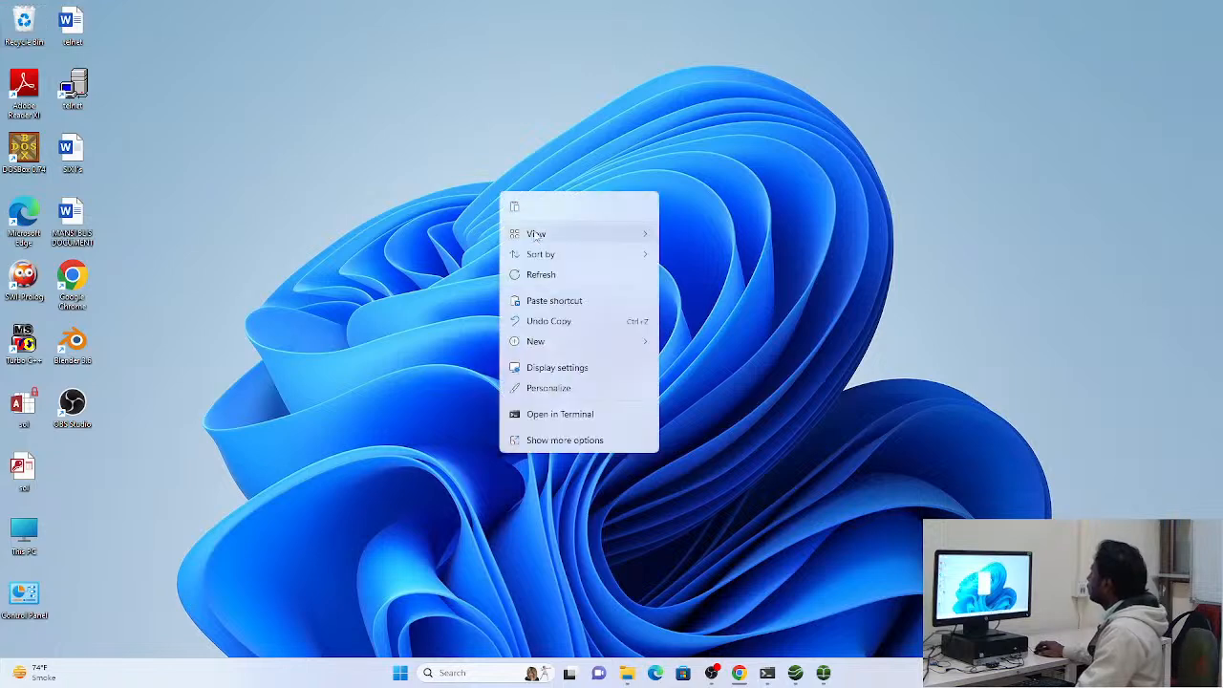
click(540, 274)
double_click(72, 278)
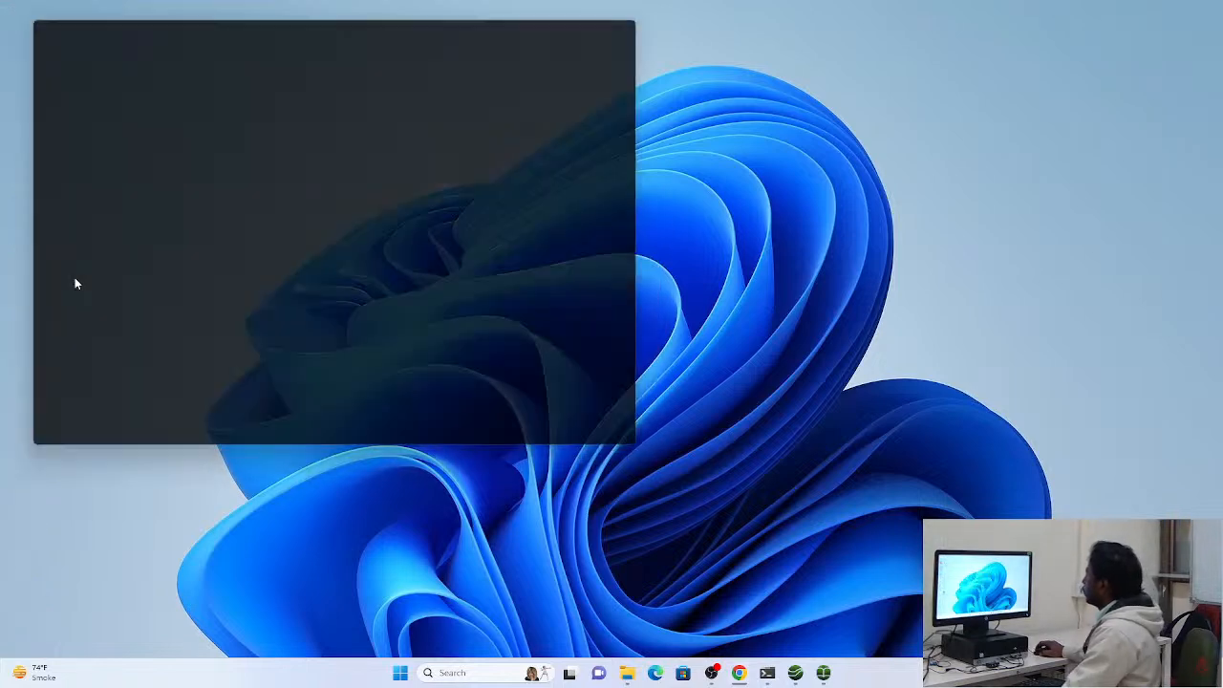
click(612, 16)
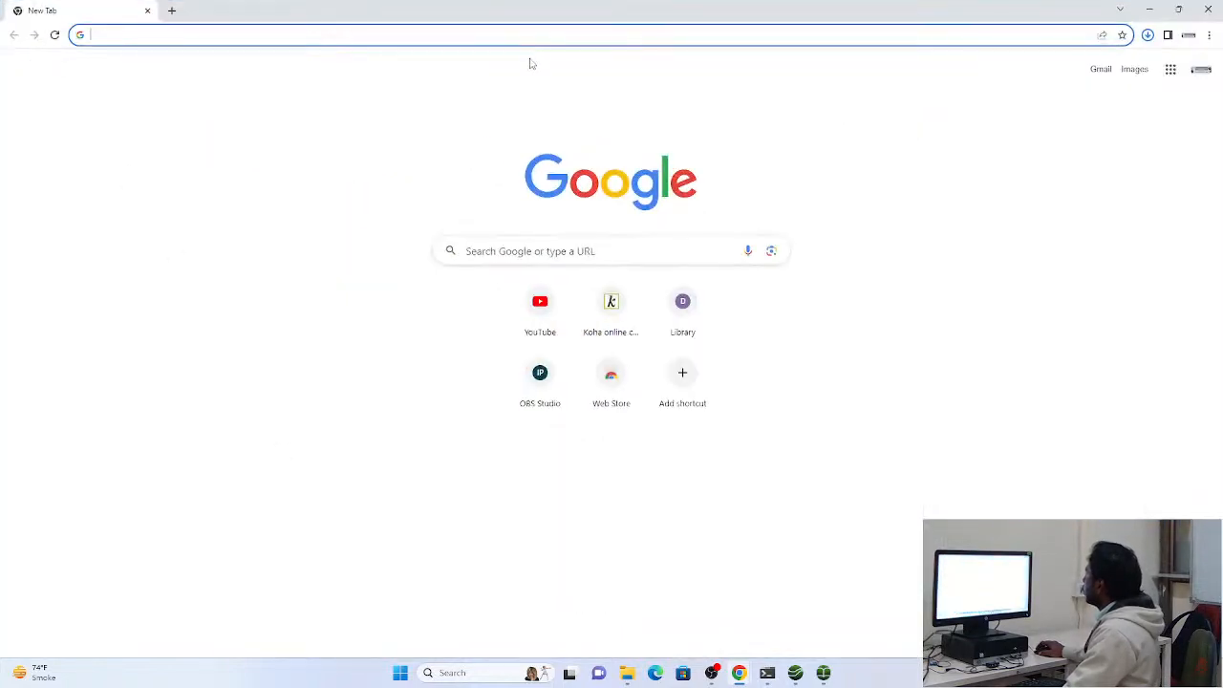
Search the web for googlescholar and open the Google Scholar site from the results
click(534, 36)
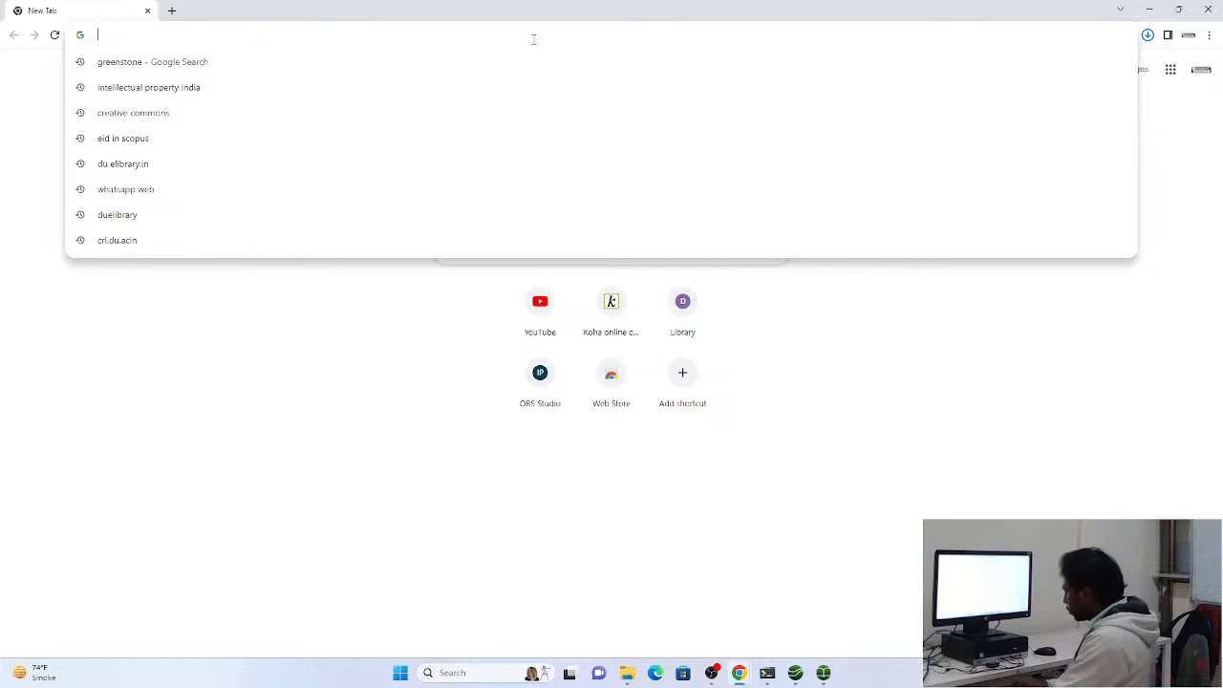
text(googlescholar)
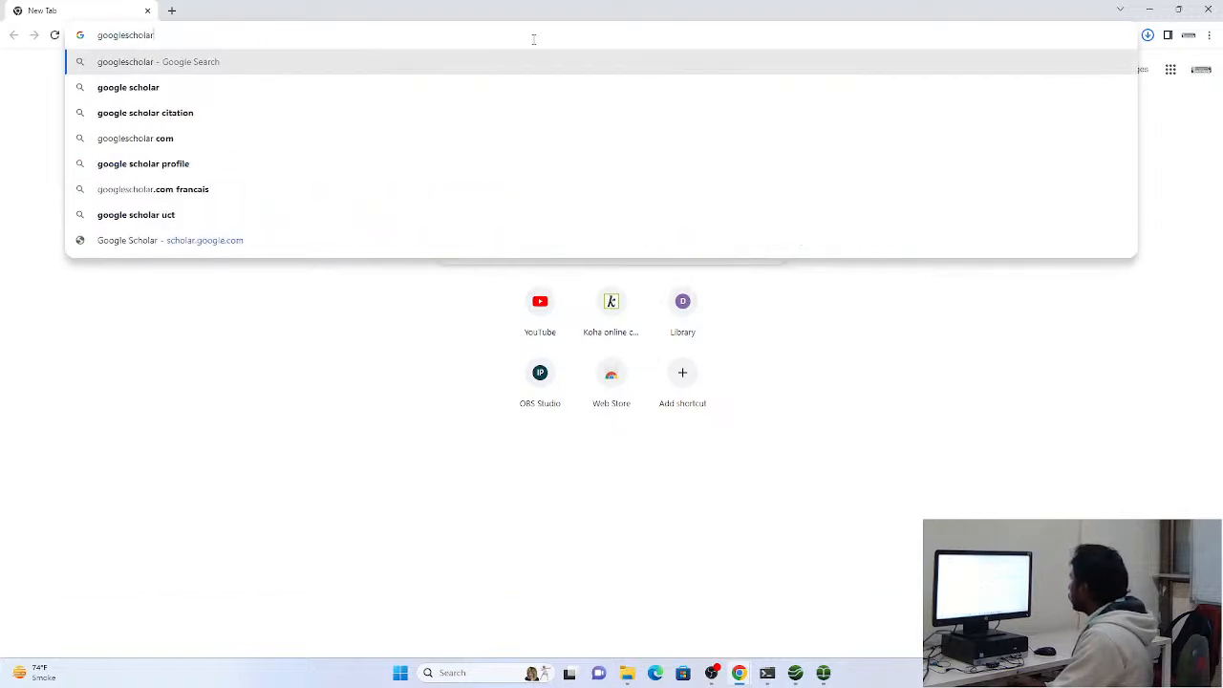
key(Return)
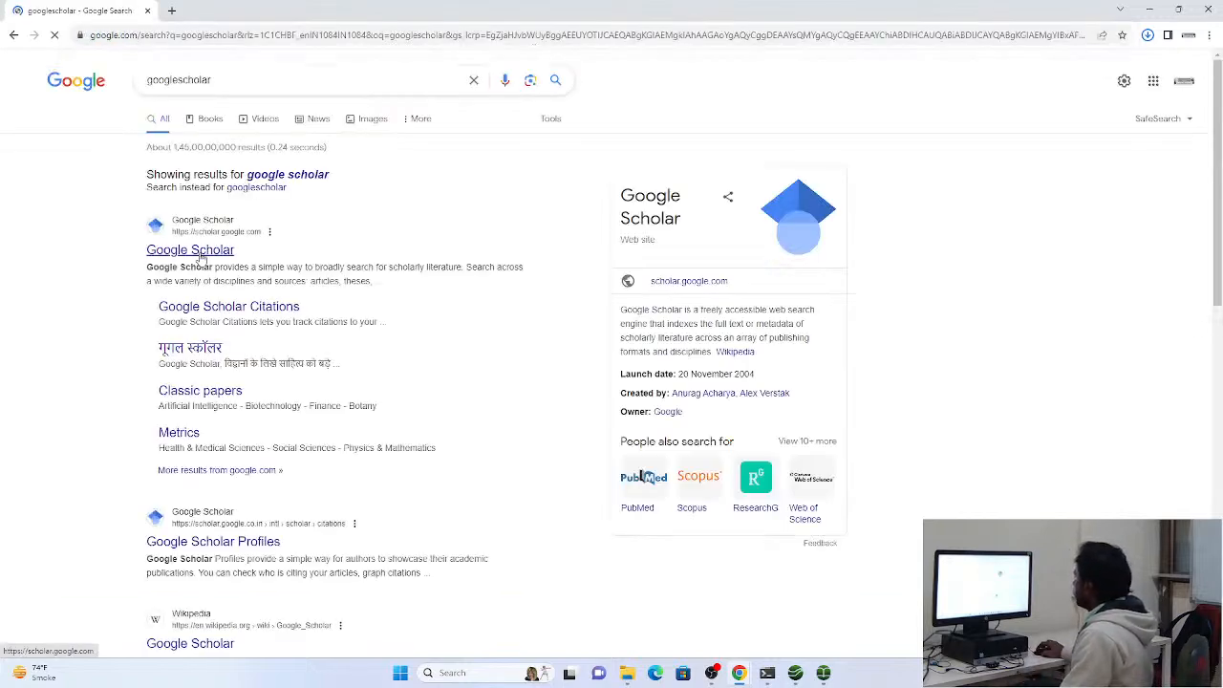
click(196, 251)
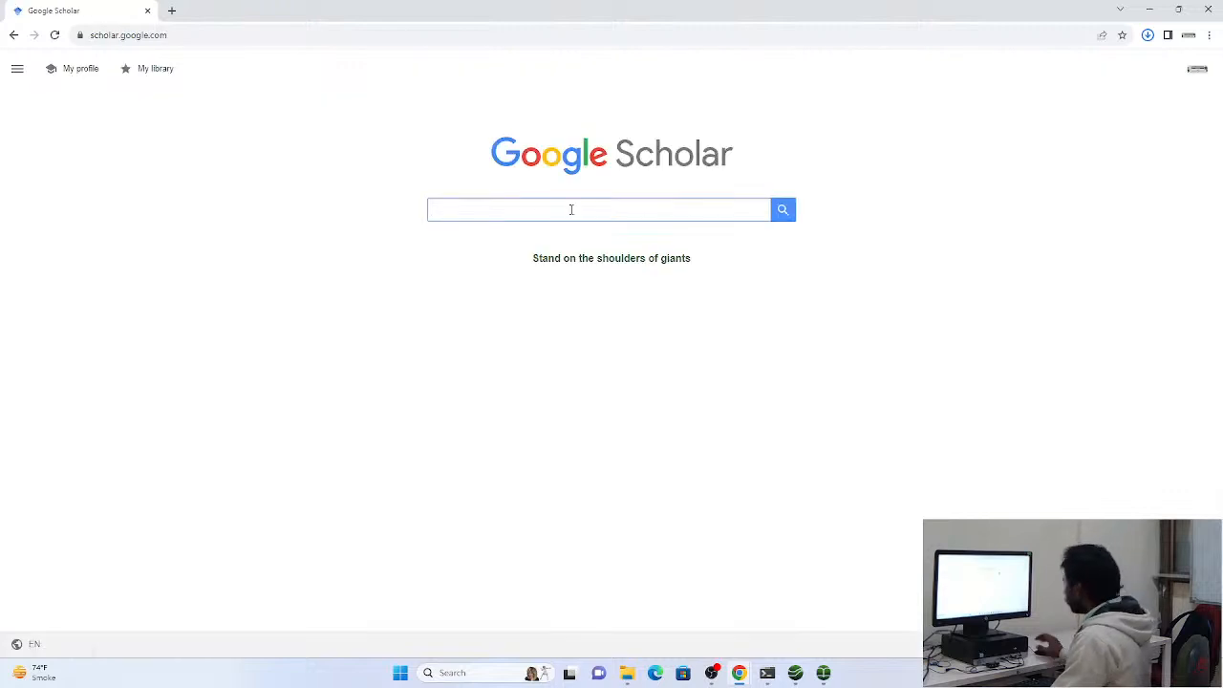
Search Google Scholar for "ontology"
text(onto)
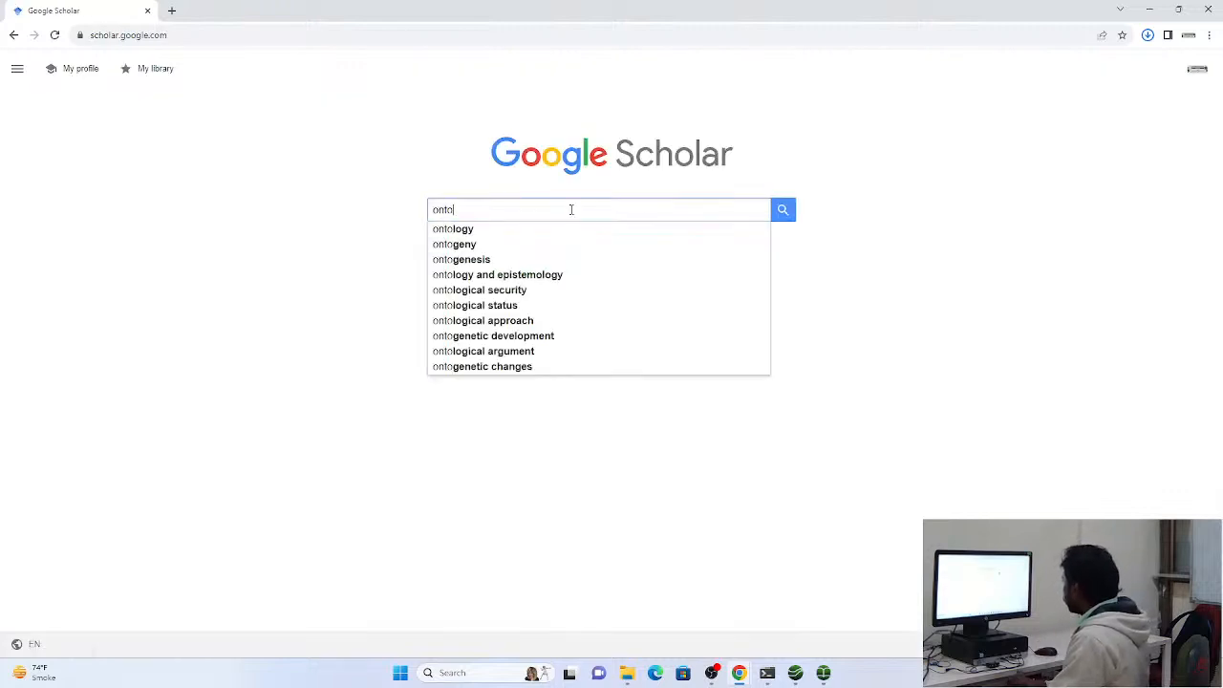
text(logy)
key(Return)
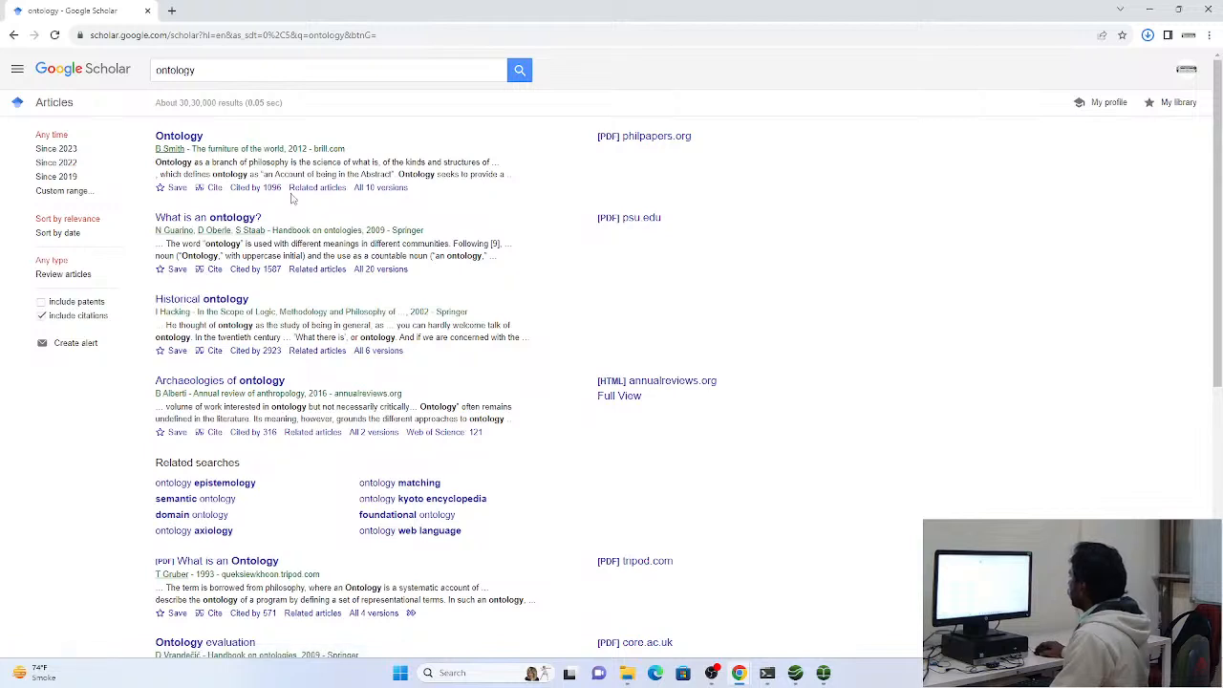
Extend the Scholar query to "ontology pdf" and look through the results page for suitable documents
click(260, 77)
text(pdf)
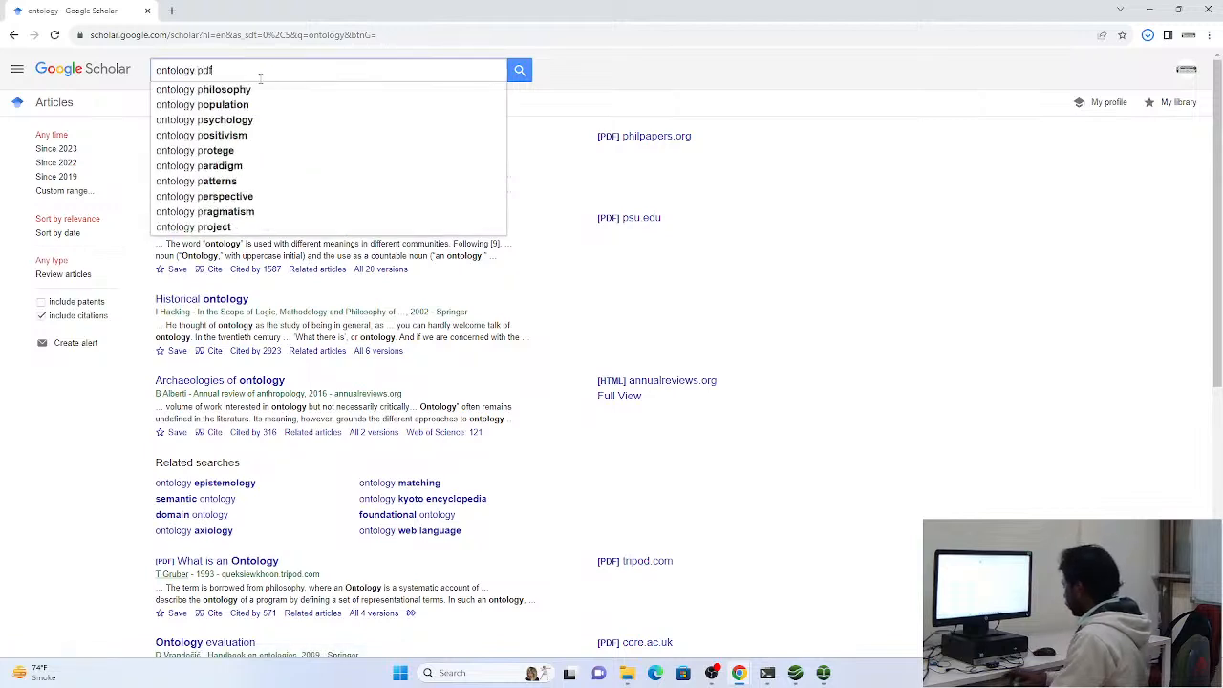
key(Return)
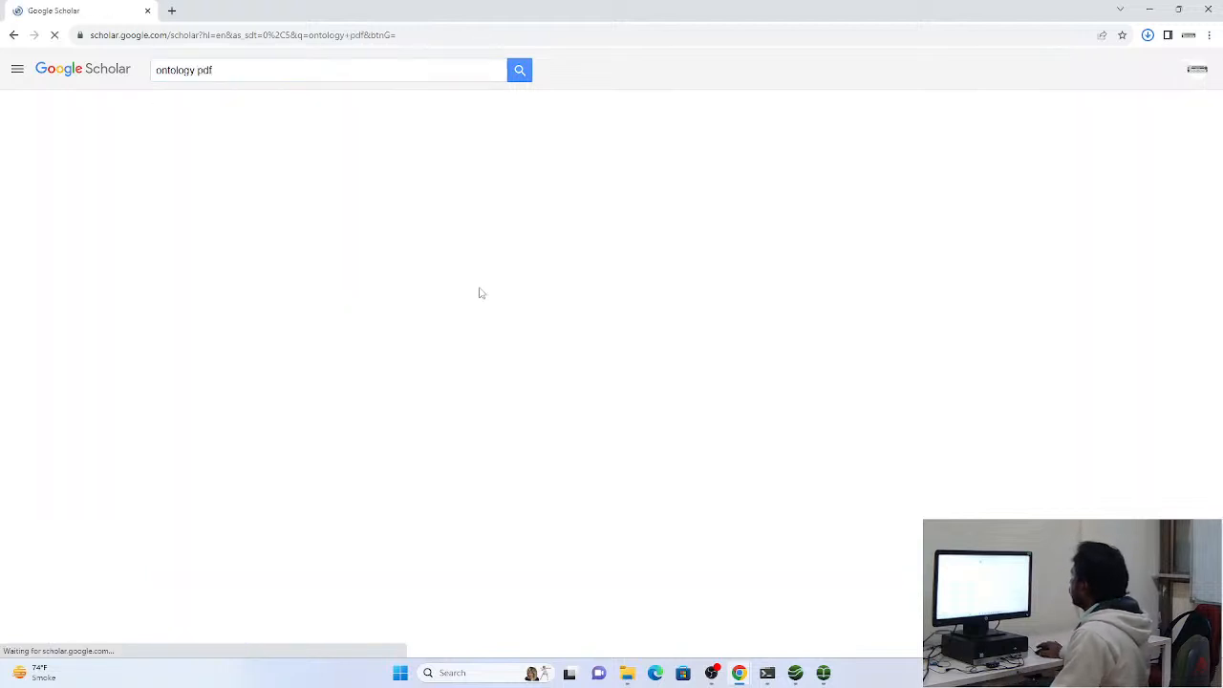
scroll(481, 293, down, 2)
scroll(481, 294, down, 4)
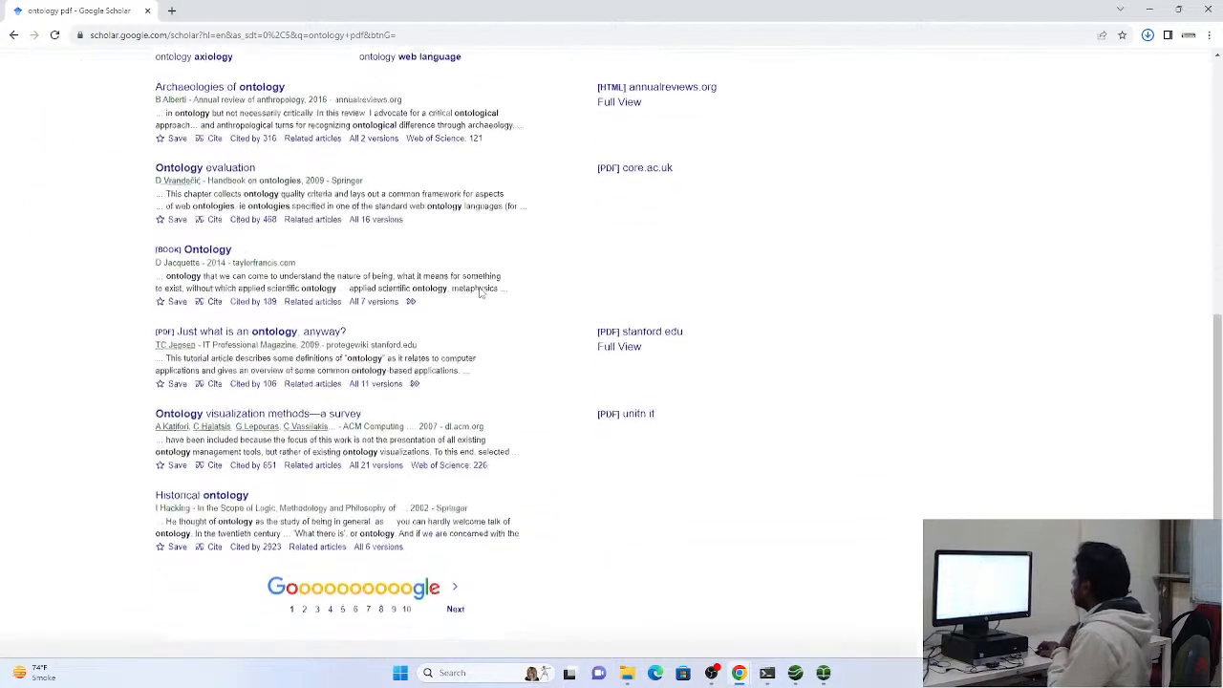
scroll(480, 293, up, 5)
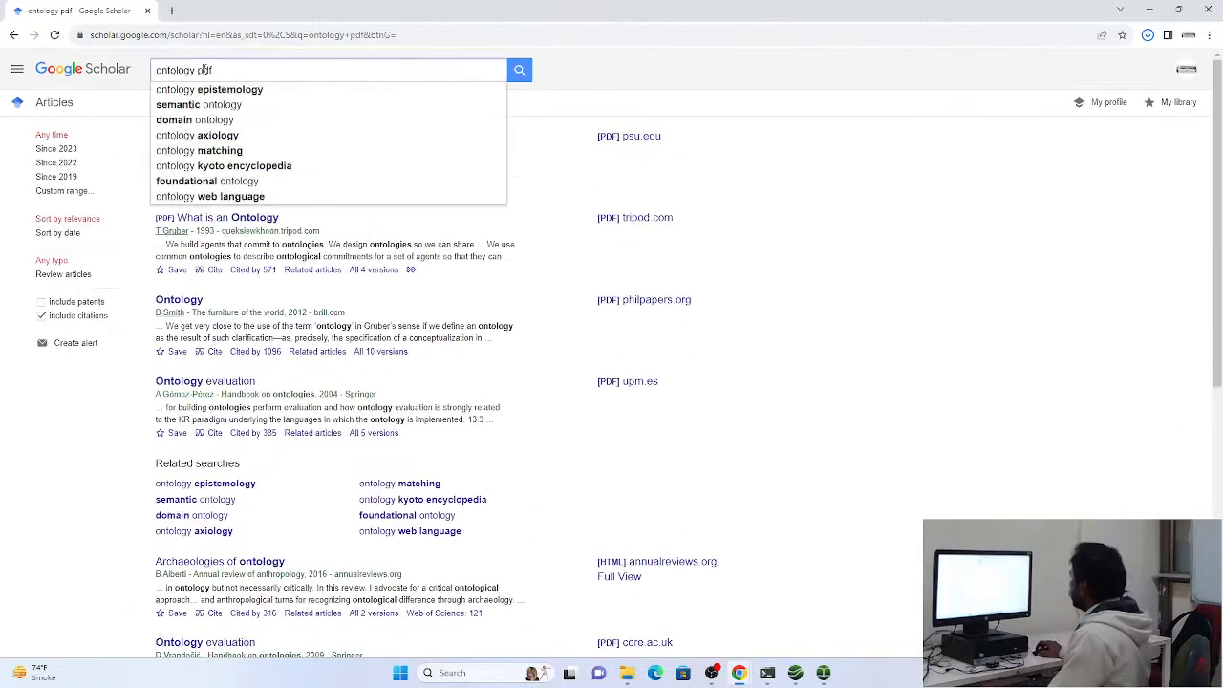
Replace "pdf" in the Scholar query with "research article" and search for "ontology research article"
double_click(203, 66)
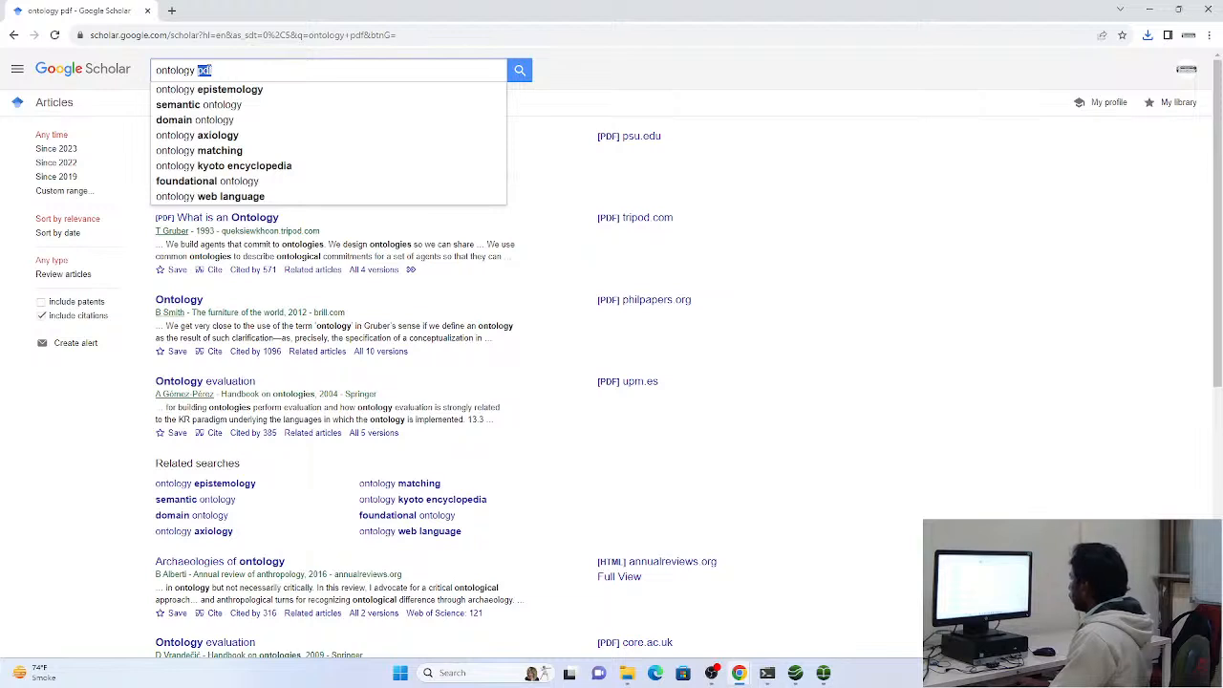
text(research)
key(BackSpace)
key(BackSpace)
key(BackSpace)
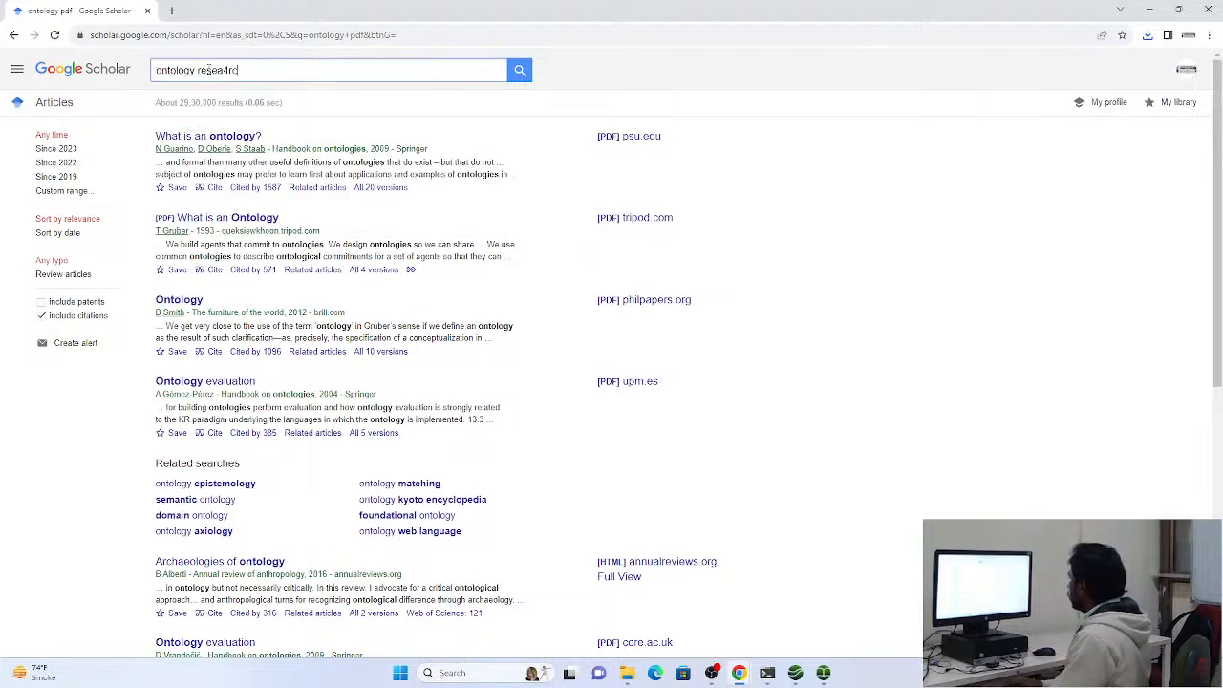
text(rch ar5tiic)
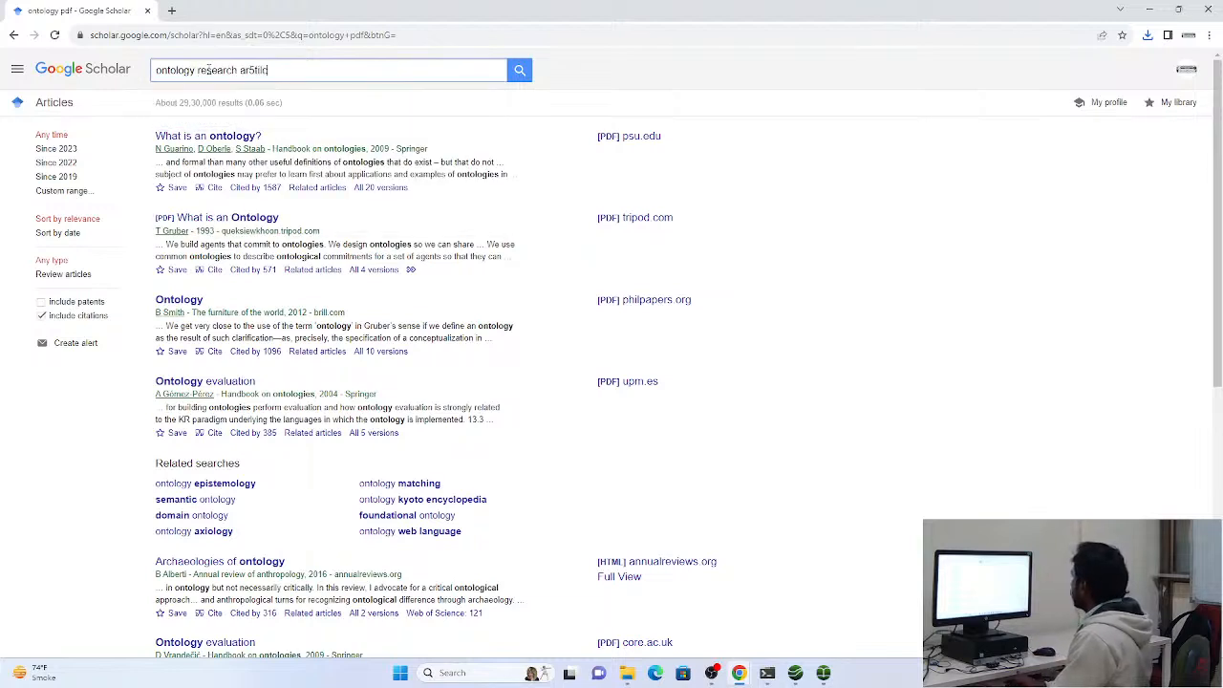
key(BackSpace)
key(BackSpace)
text(tic)
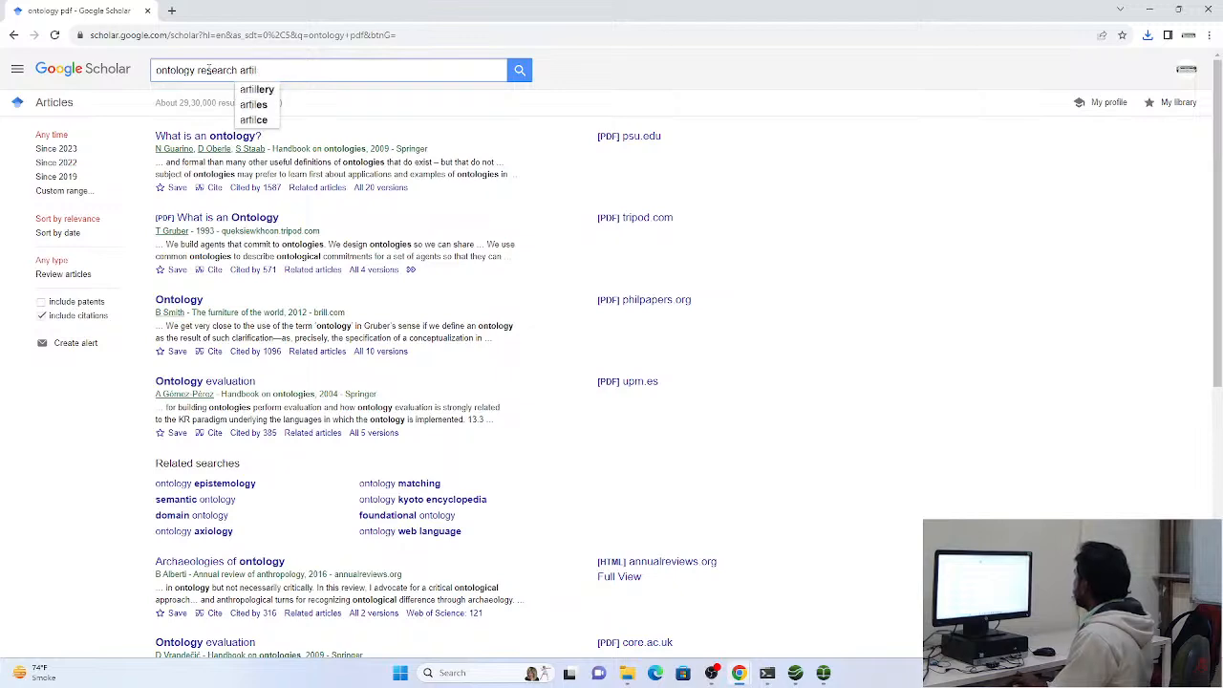
text(le)
key(Return)
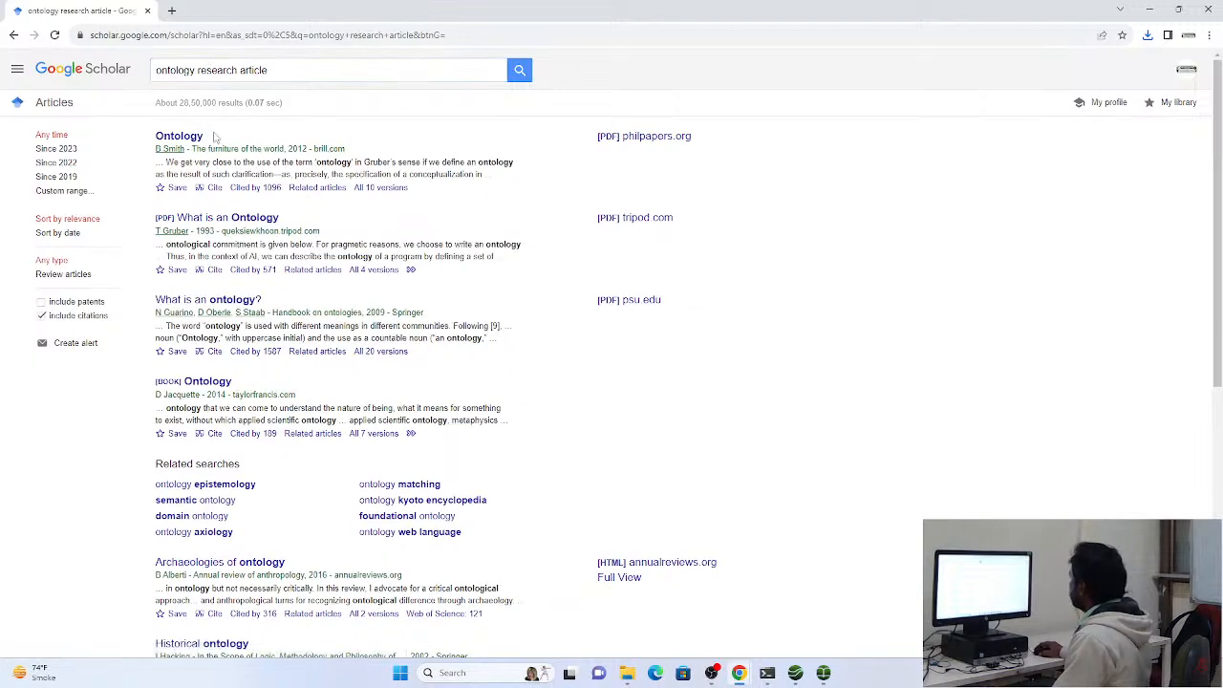
Find the "Archaeologies of Ontology" article in the Scholar results and open its PDF on the Annual Reviews site
scroll(246, 277, down, 3)
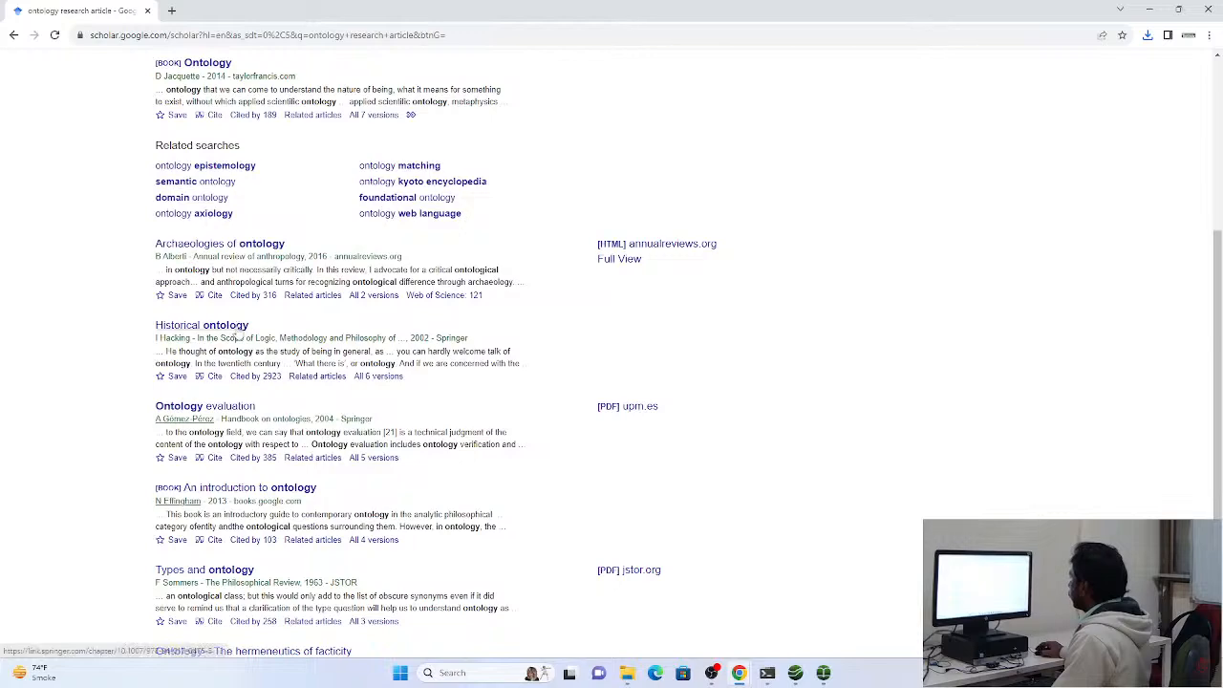
scroll(236, 336, down, 3)
scroll(218, 153, up, 2)
click(218, 144)
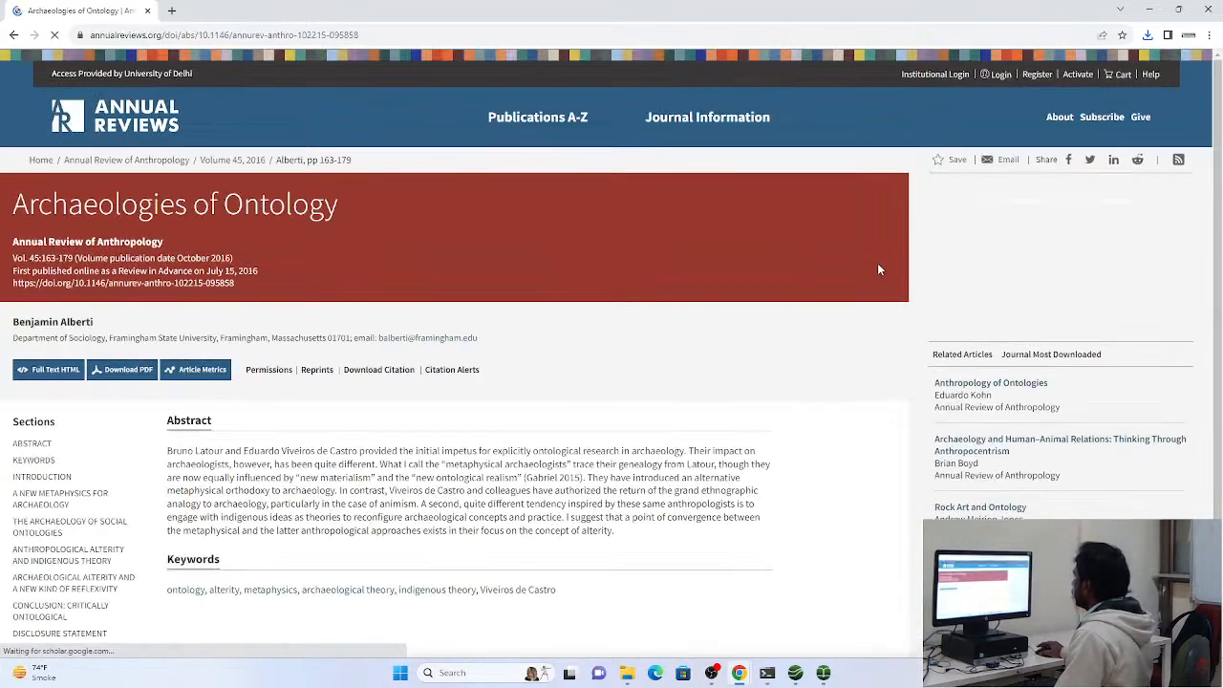
click(129, 370)
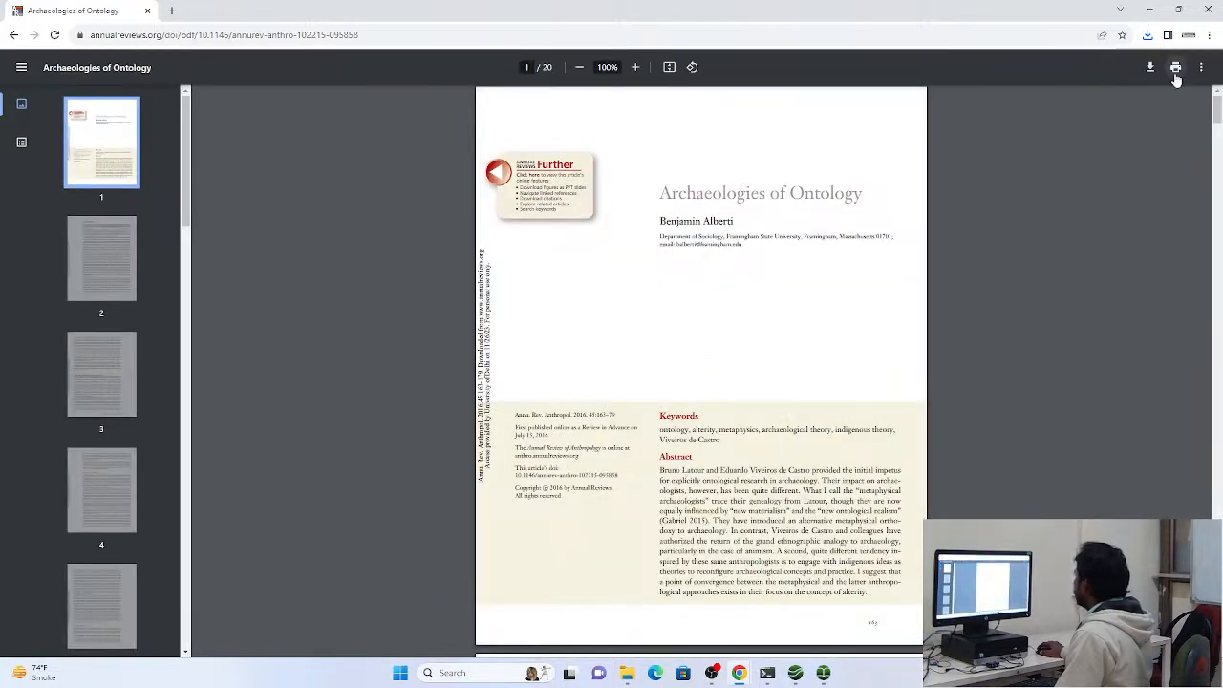
Save the article through print output as a PDF named 123 in Downloads and check the recent download history
click(1175, 71)
click(941, 575)
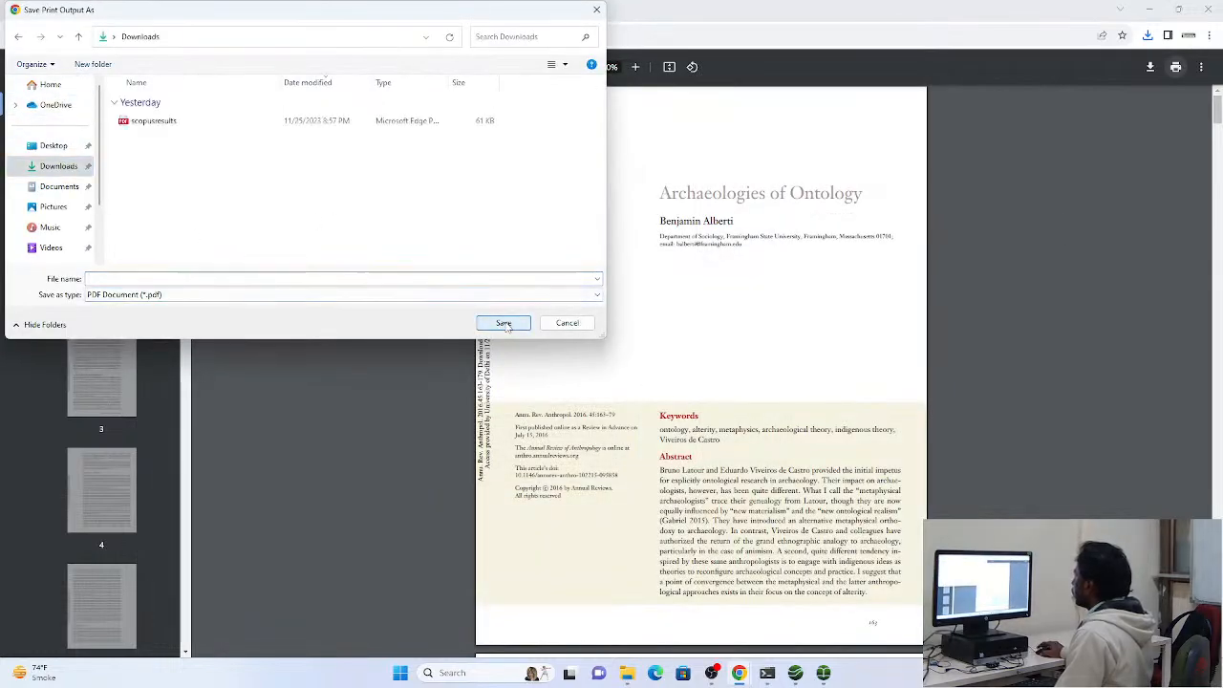
click(199, 278)
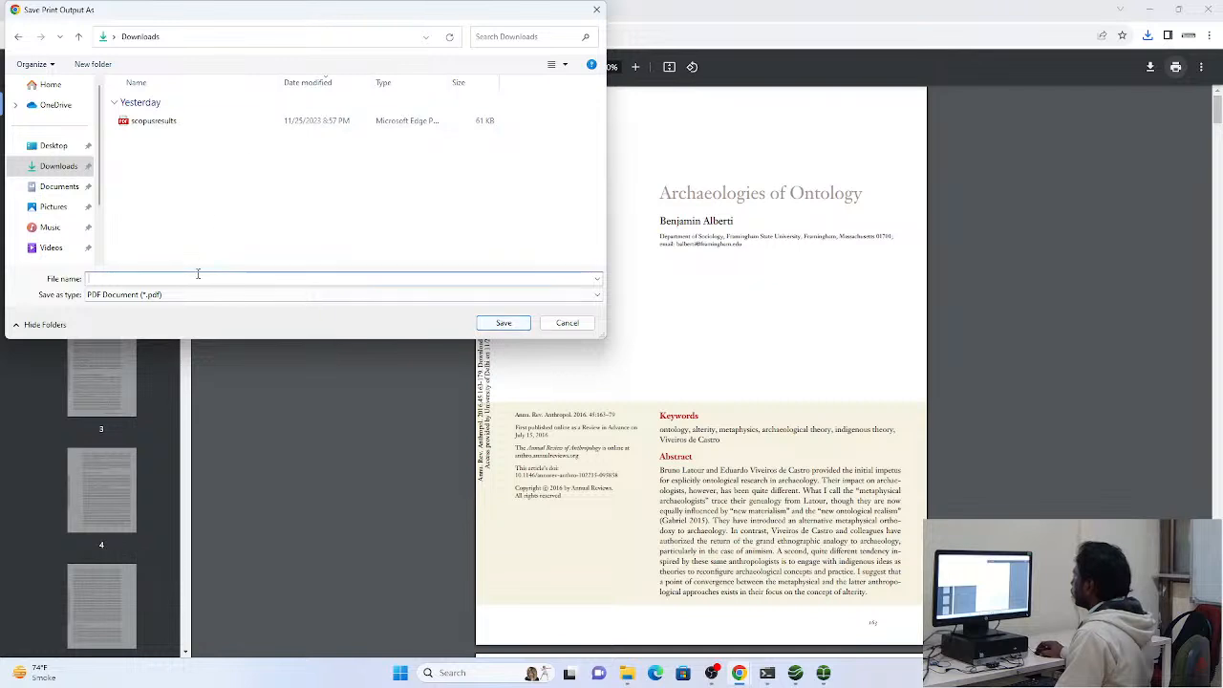
click(501, 322)
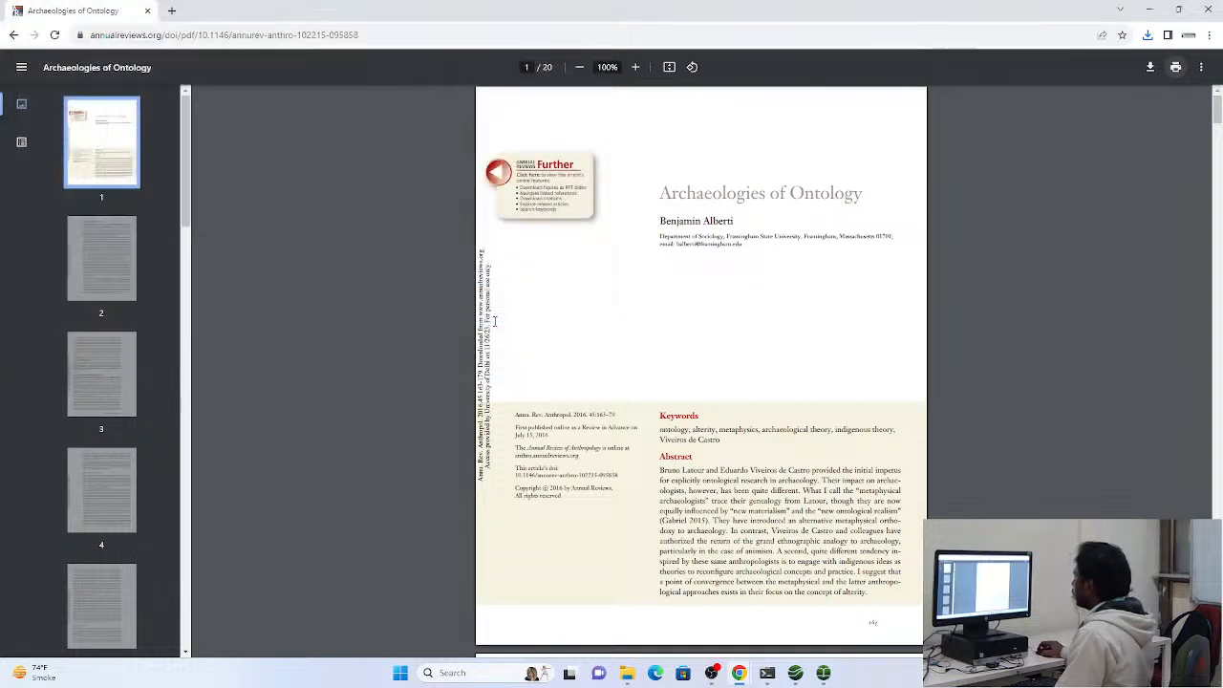
click(1150, 37)
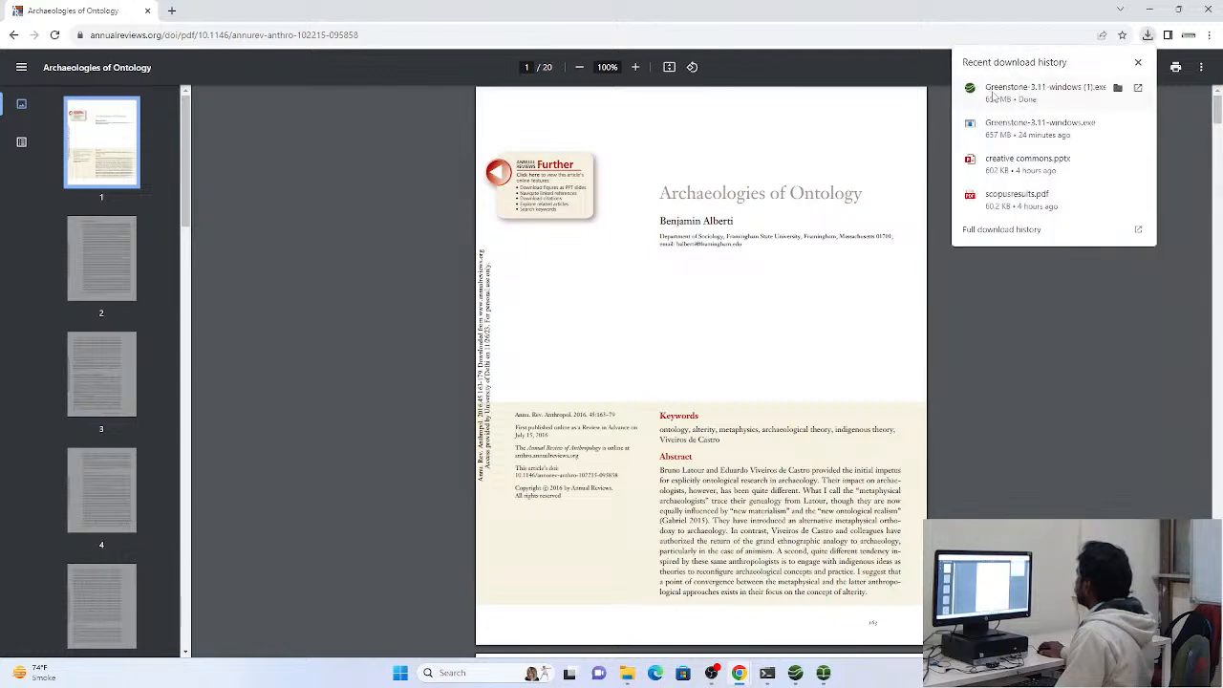
click(1040, 379)
click(1152, 70)
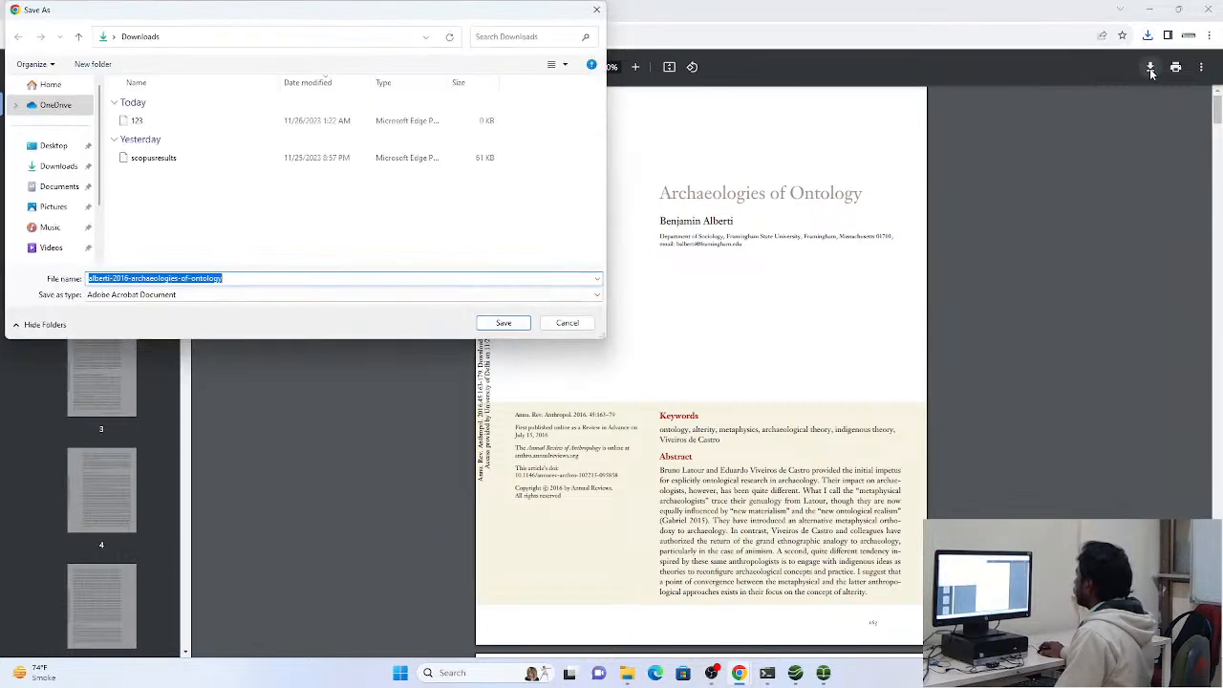
click(583, 326)
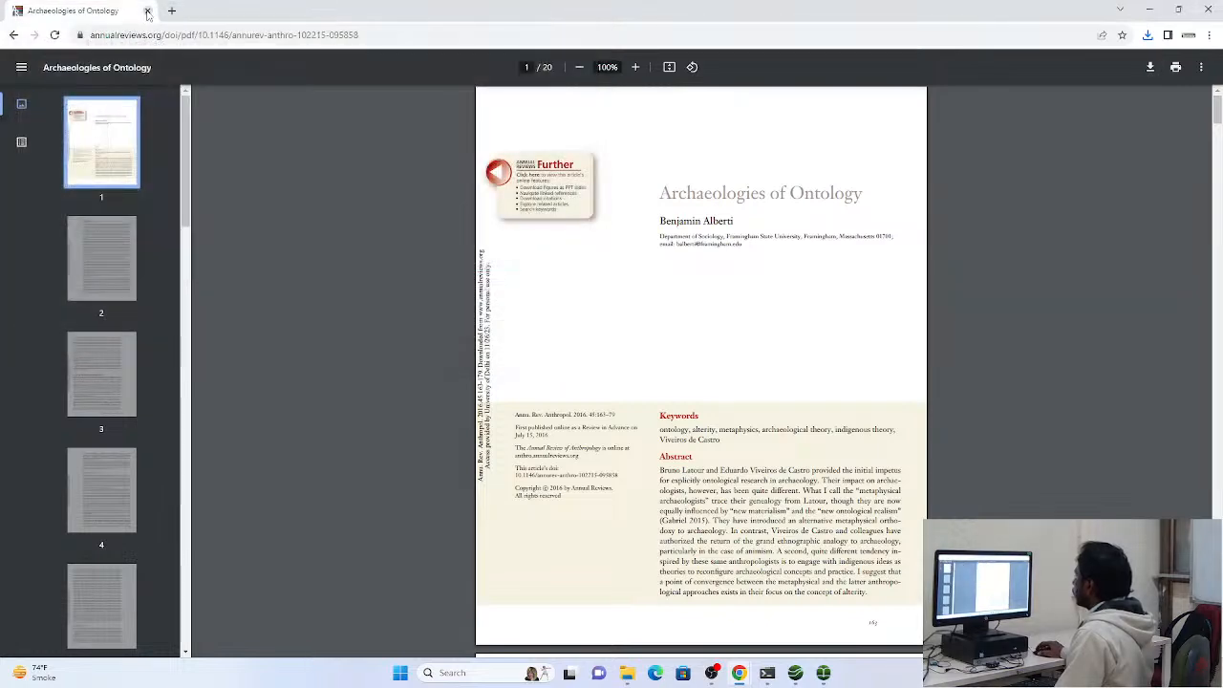
Close the article and switch to the Greenstone Librarian Interface, viewing the download settings and returning to the Gather workspace
click(147, 11)
click(739, 673)
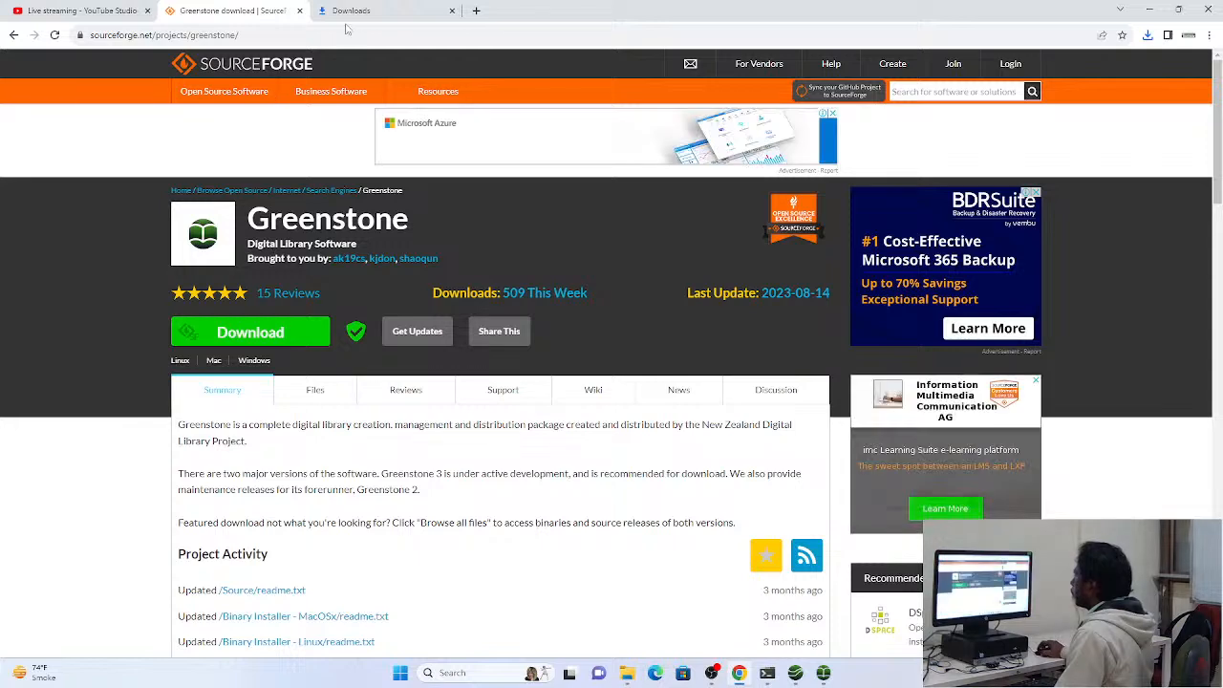
click(823, 674)
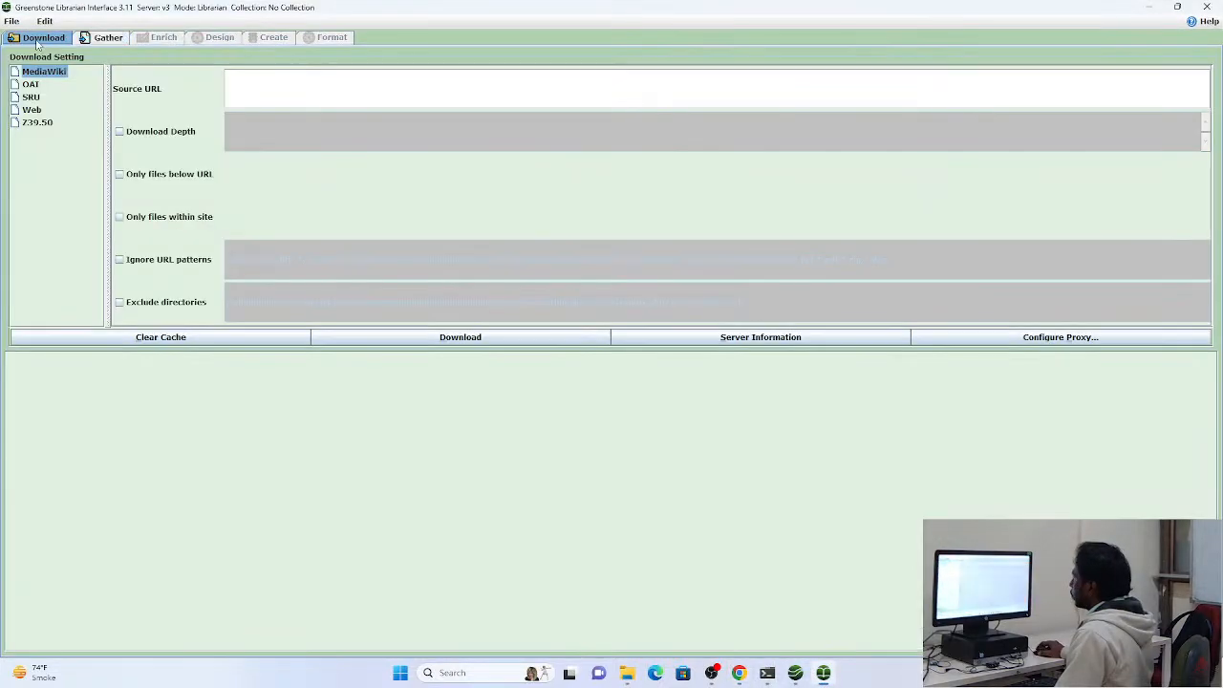
click(42, 38)
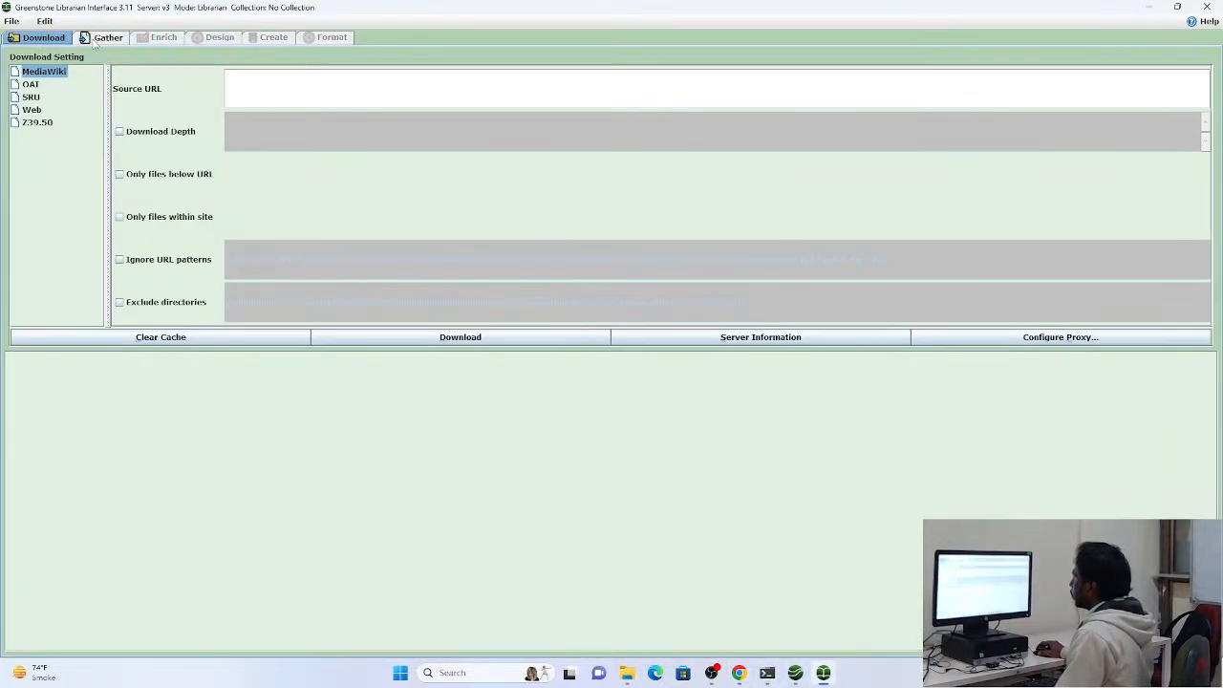
click(97, 39)
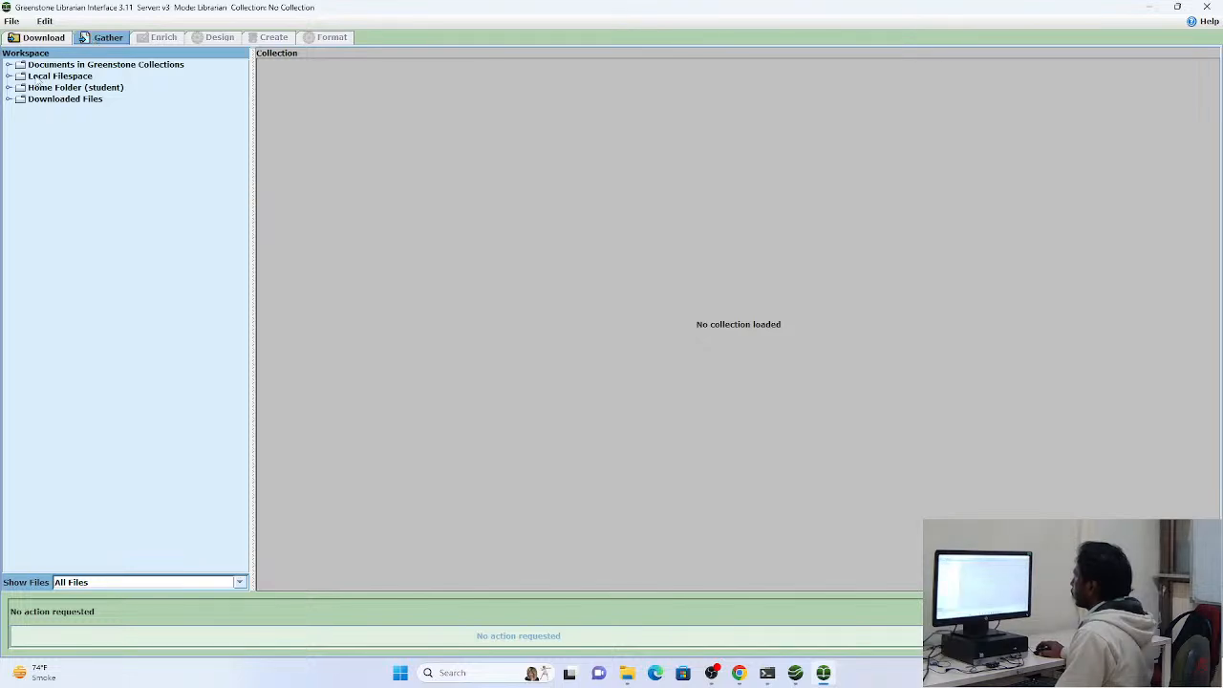
click(11, 20)
click(23, 36)
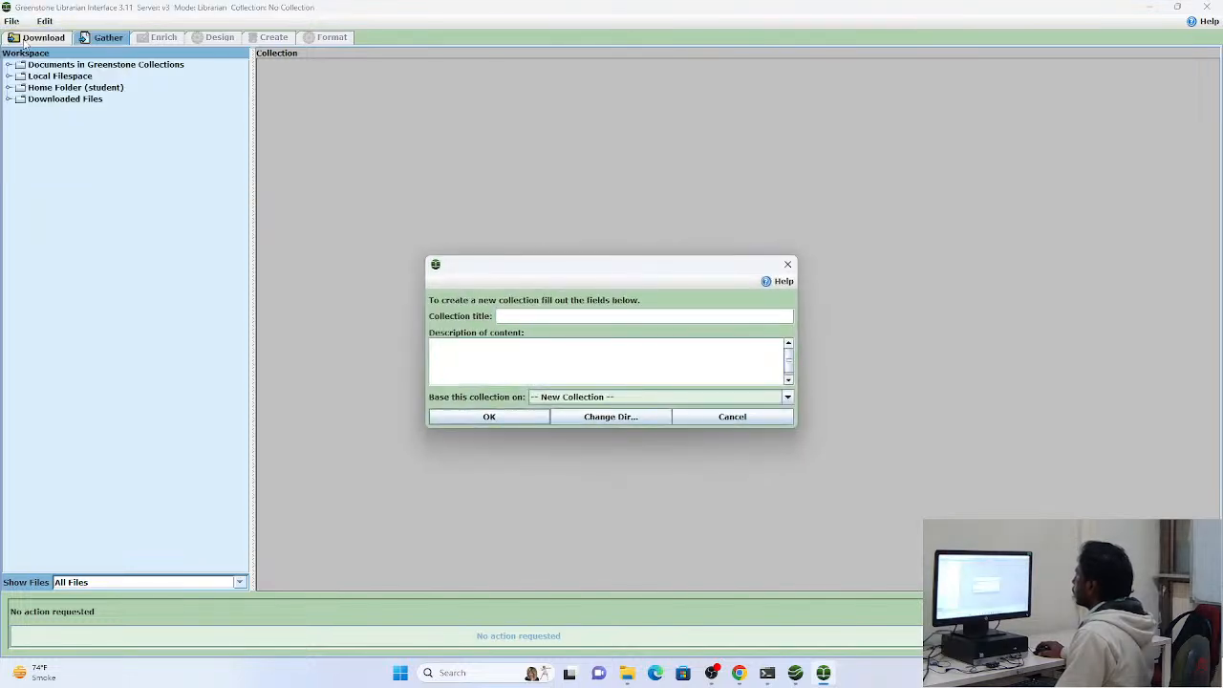
drag(491, 270, 494, 254)
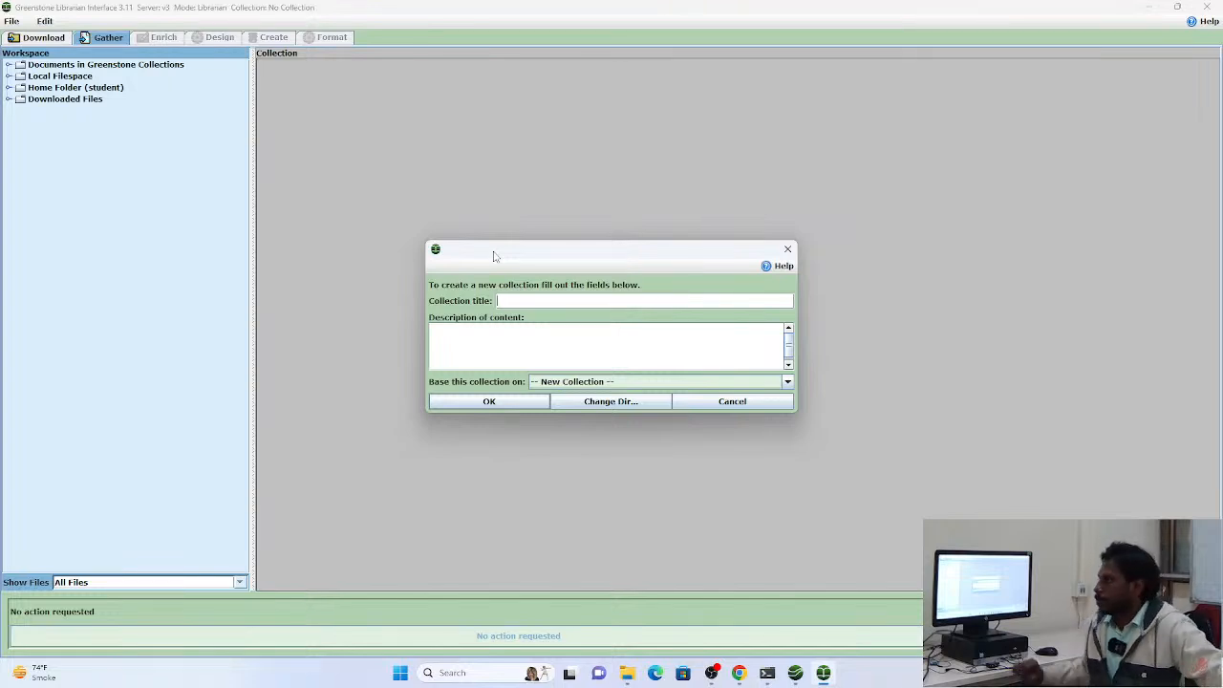
drag(560, 262, 542, 247)
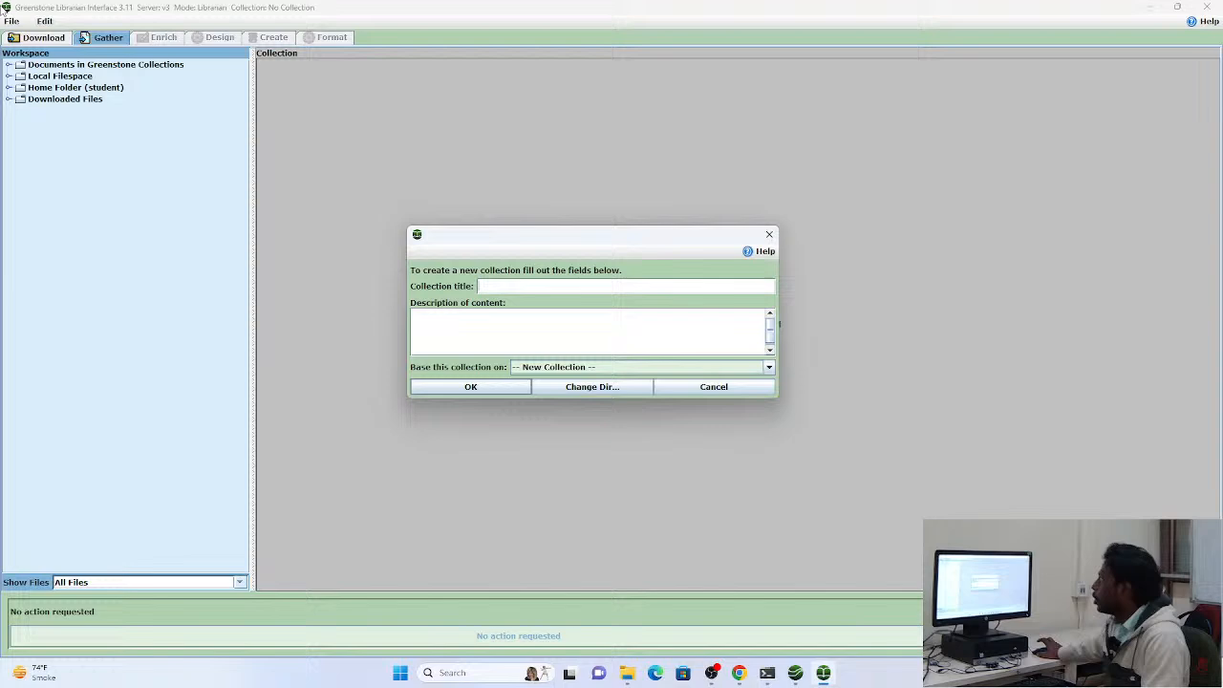
click(769, 235)
Start a new Greenstone collection and give it the title "pgdadlm-04"
click(8, 21)
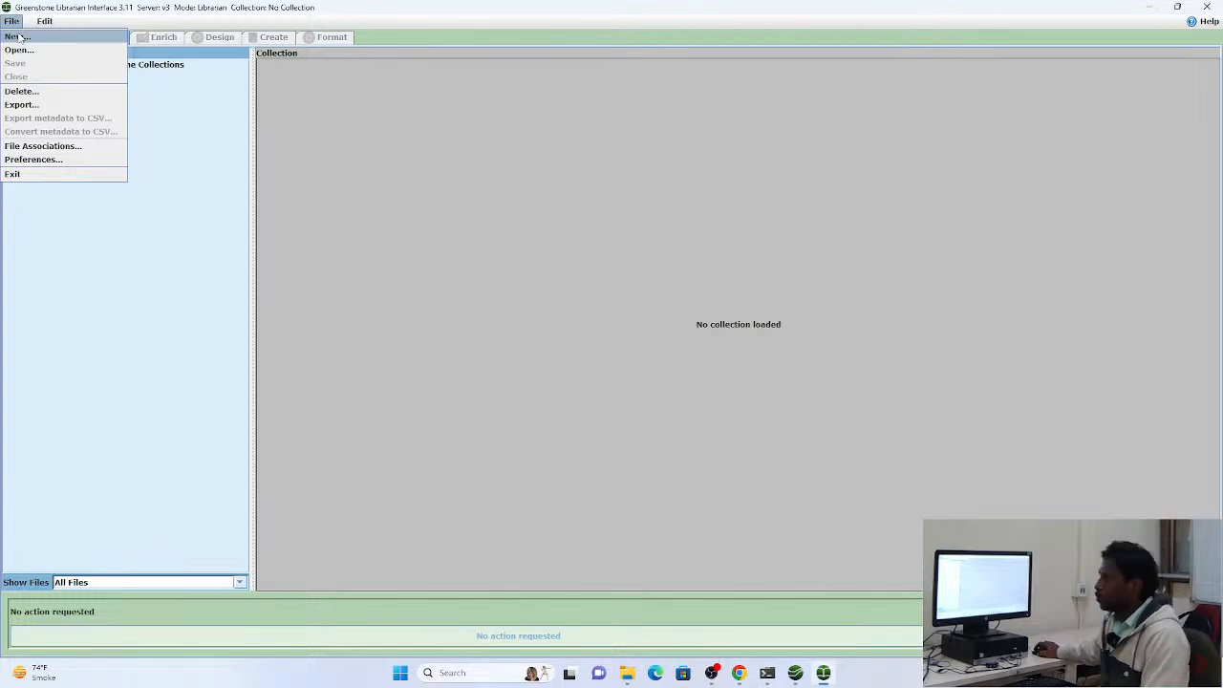
click(19, 38)
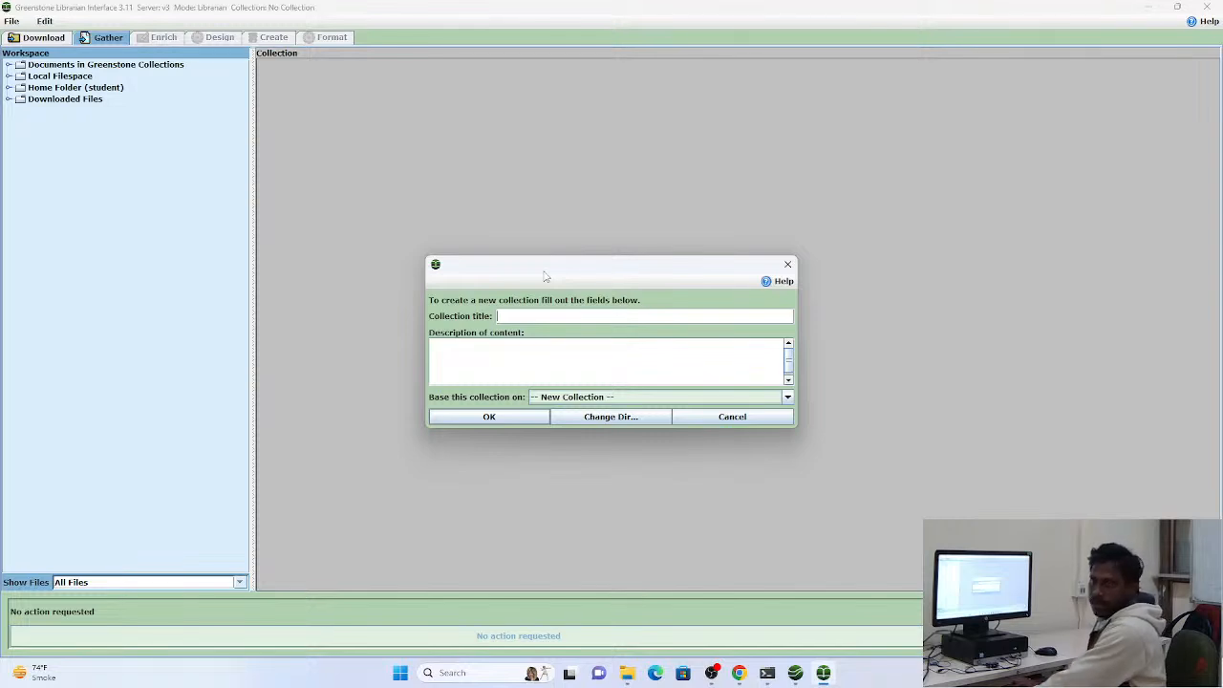
text(pgdad)
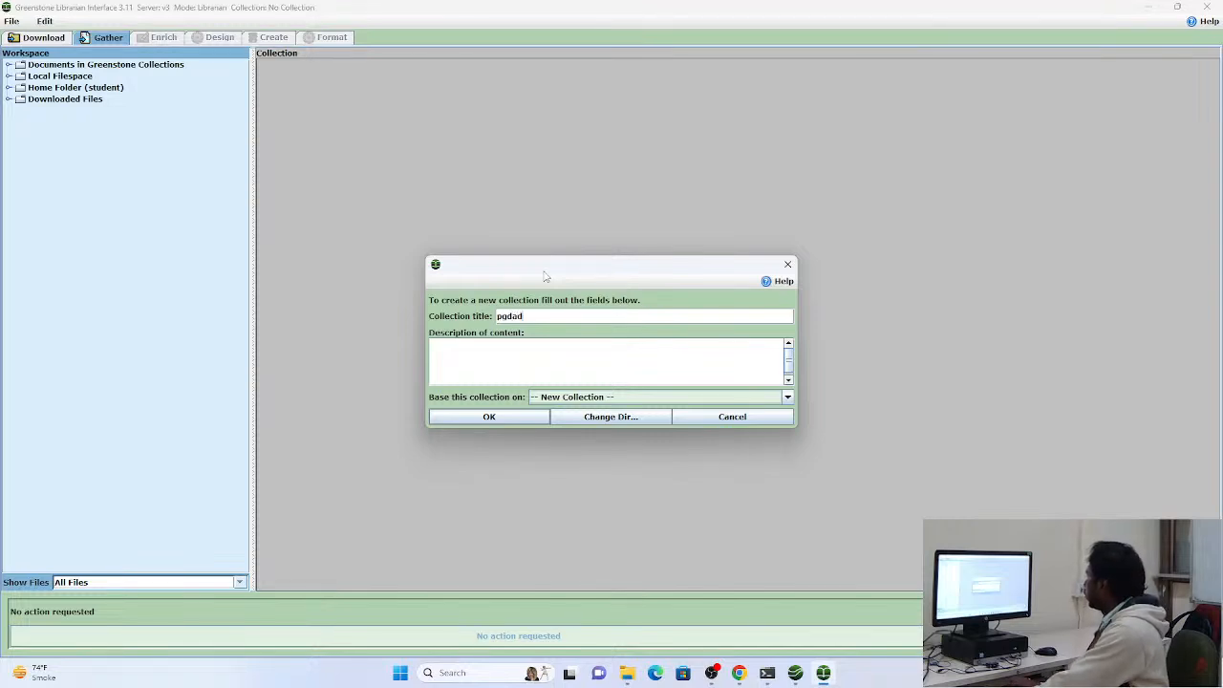
text(lm 045)
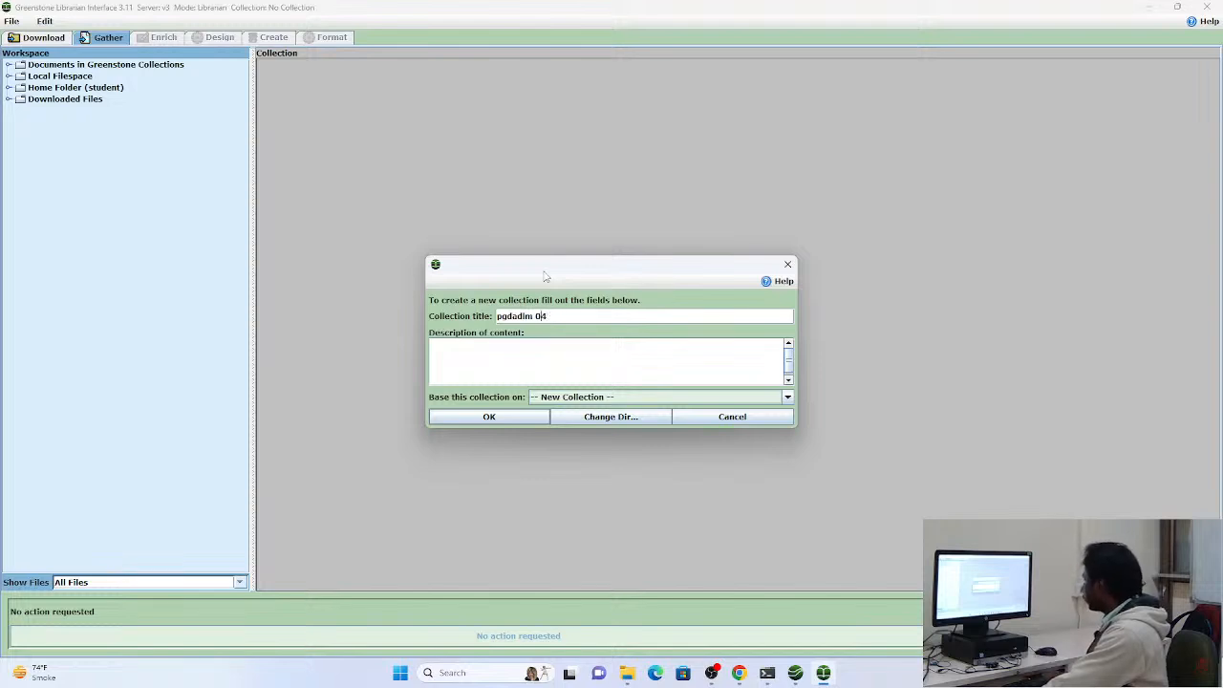
key(BackSpace)
text(-)
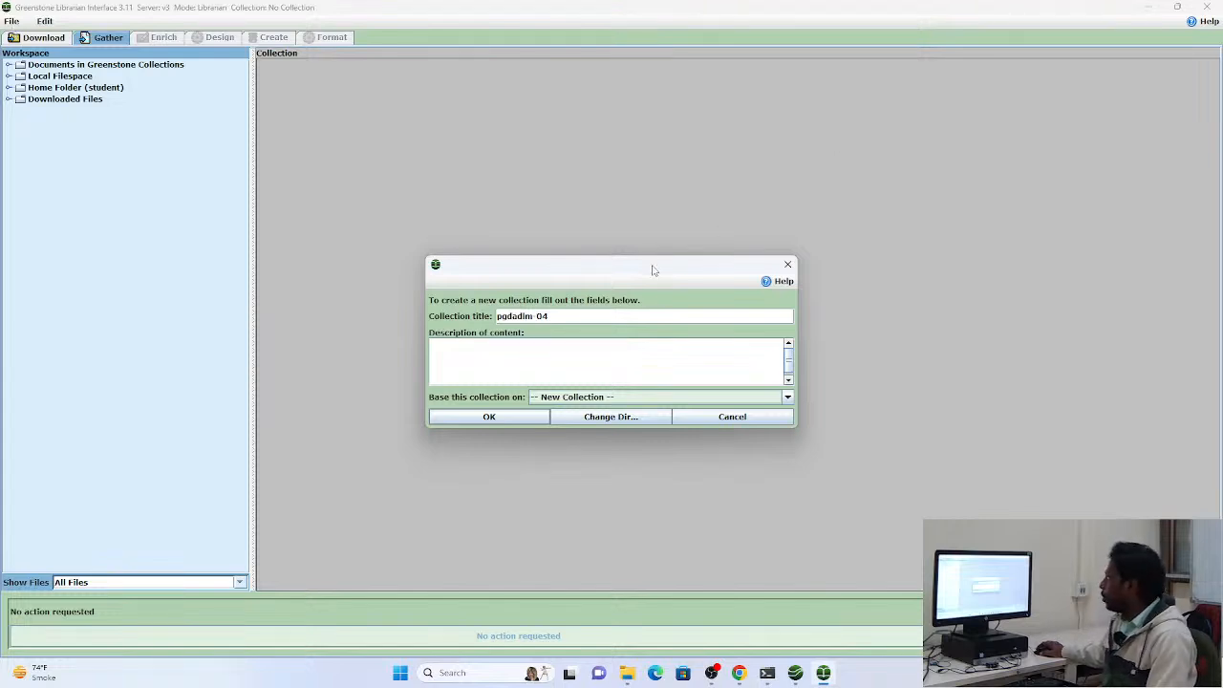
drag(654, 269, 646, 195)
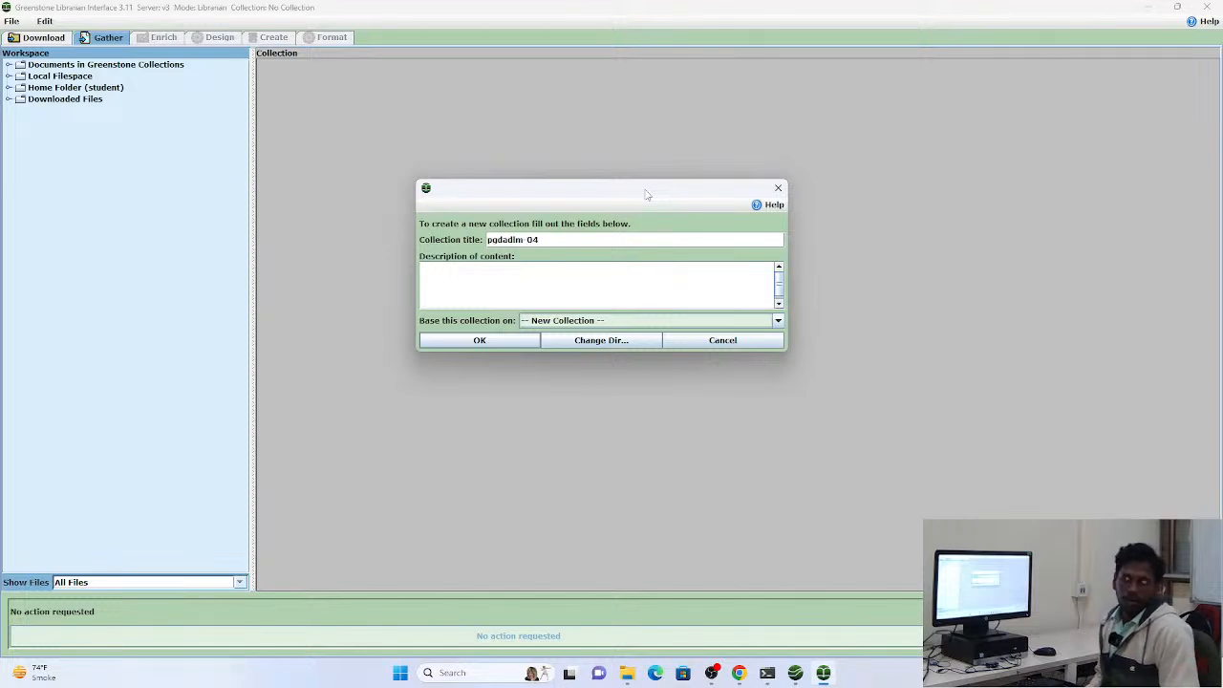
Describe the collection as "sample file for pgdadlm students", base it on New Collection, and create it
click(571, 274)
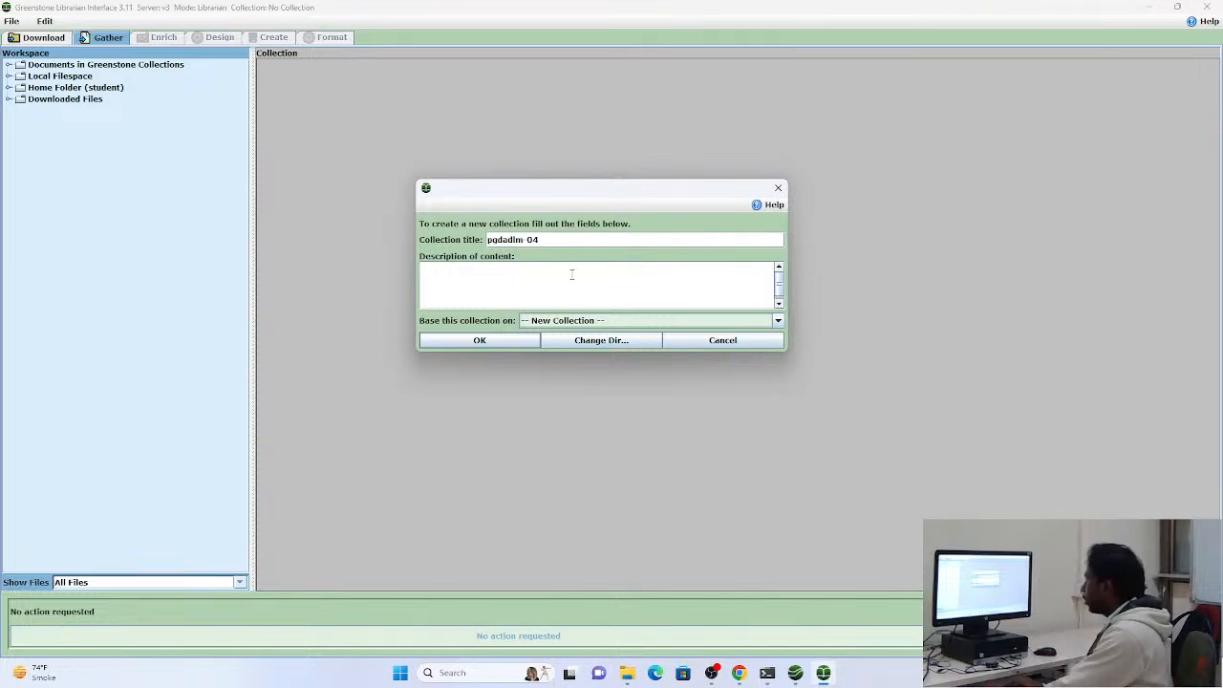
text(sample file )
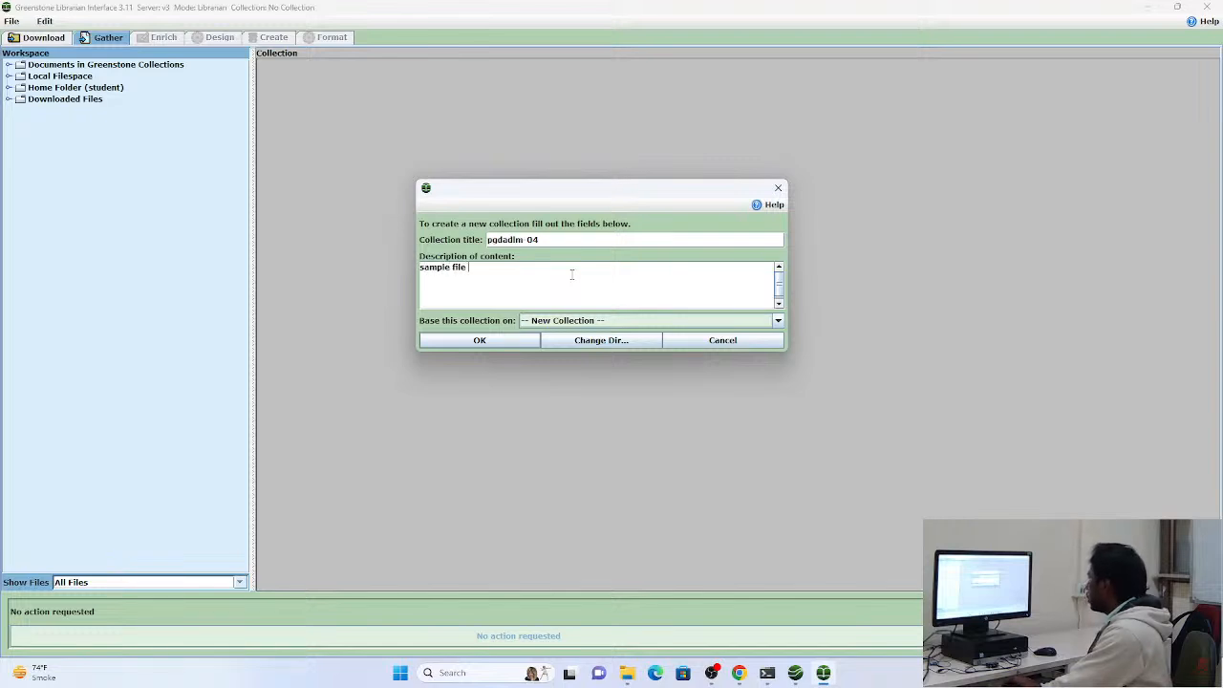
text(for pg)
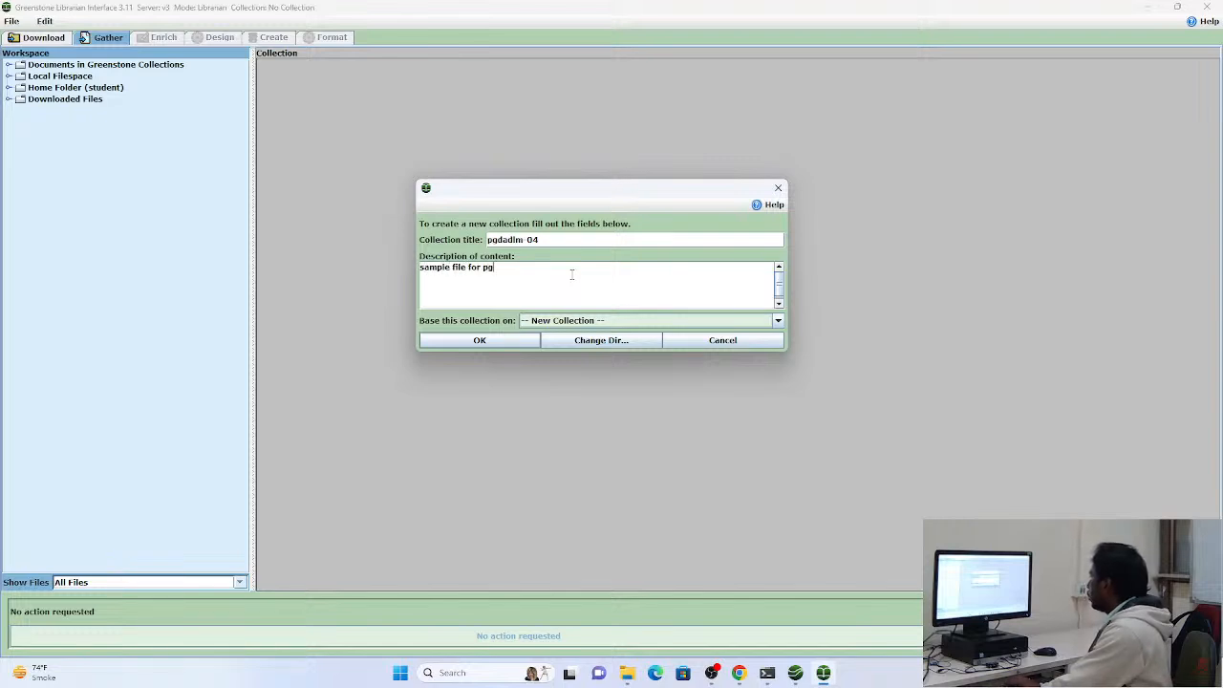
text(dadlm st)
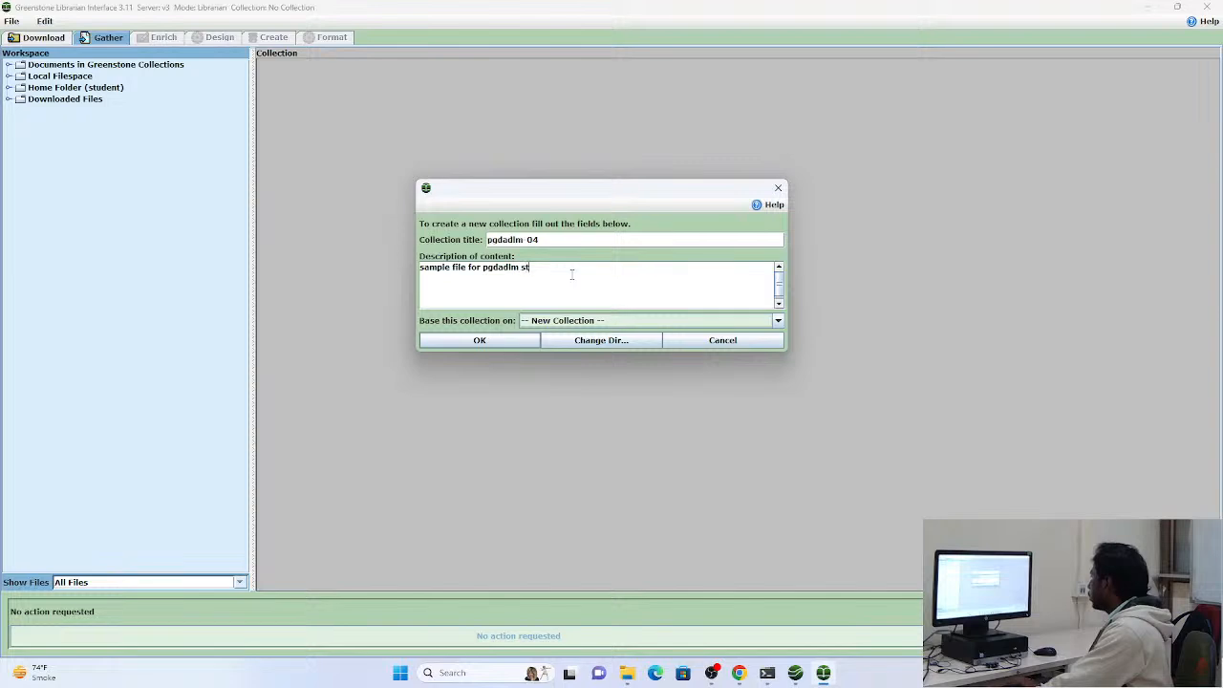
text(udents)
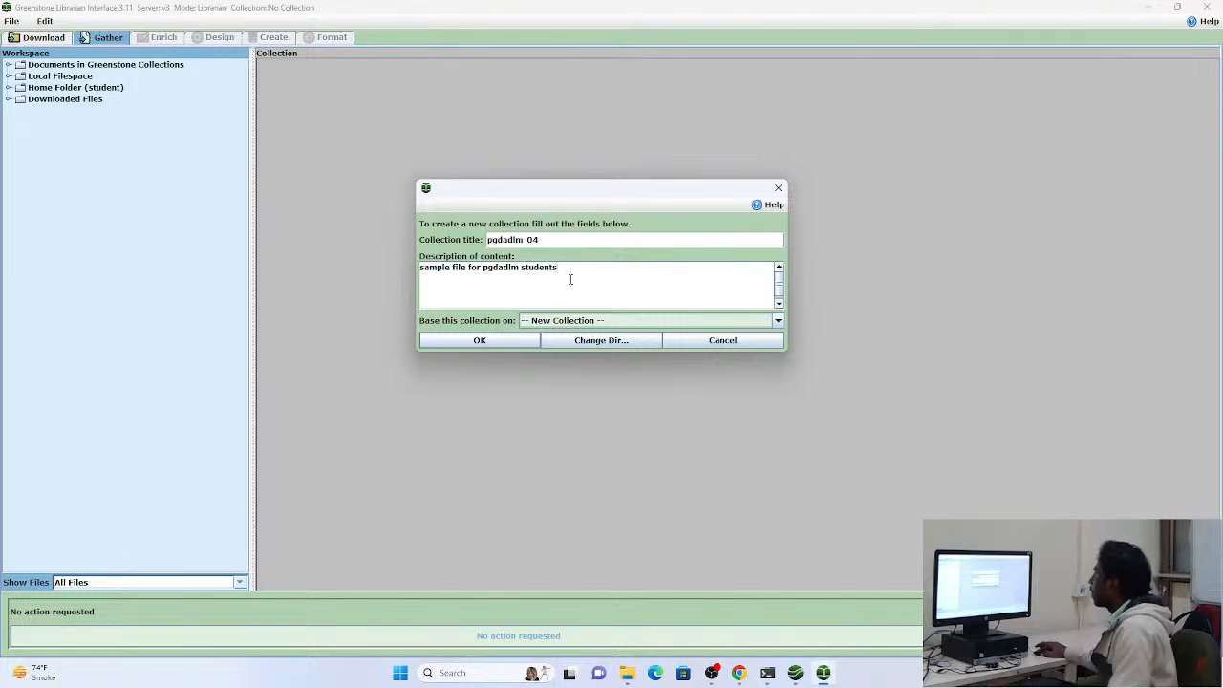
click(546, 321)
click(541, 335)
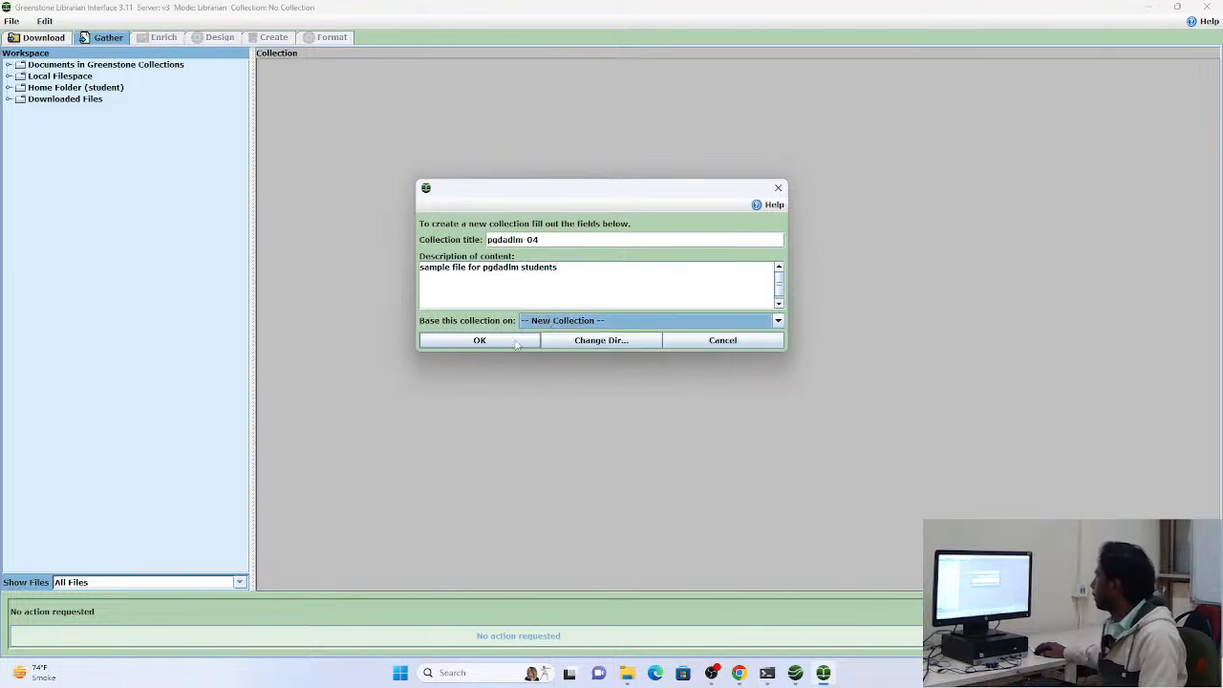
click(514, 339)
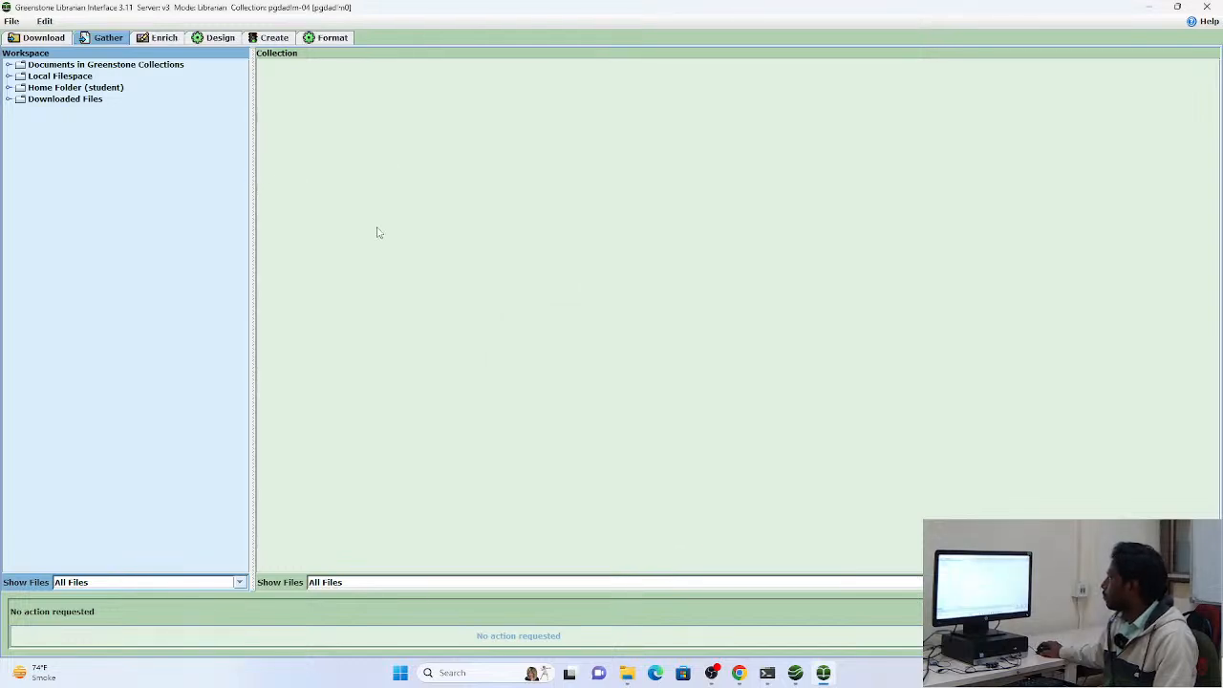
Examine the contents of Documents in Greenstone Collections and the Home Folder in the Gather workspace
click(9, 65)
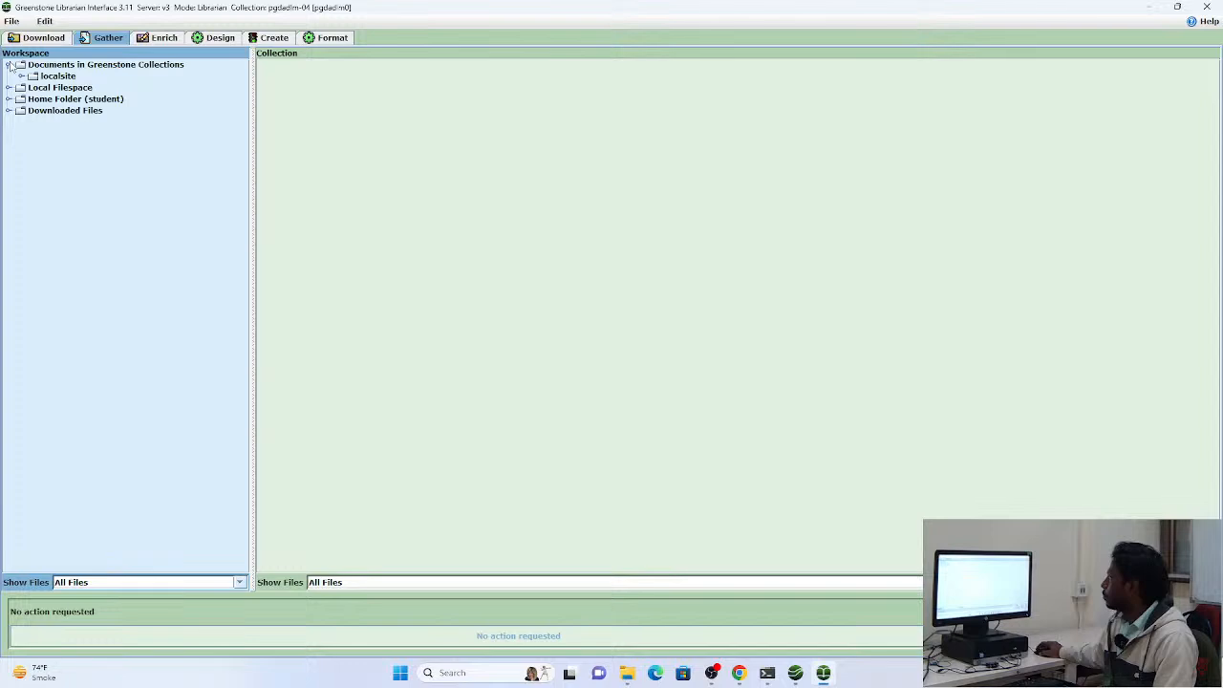
click(9, 65)
click(9, 87)
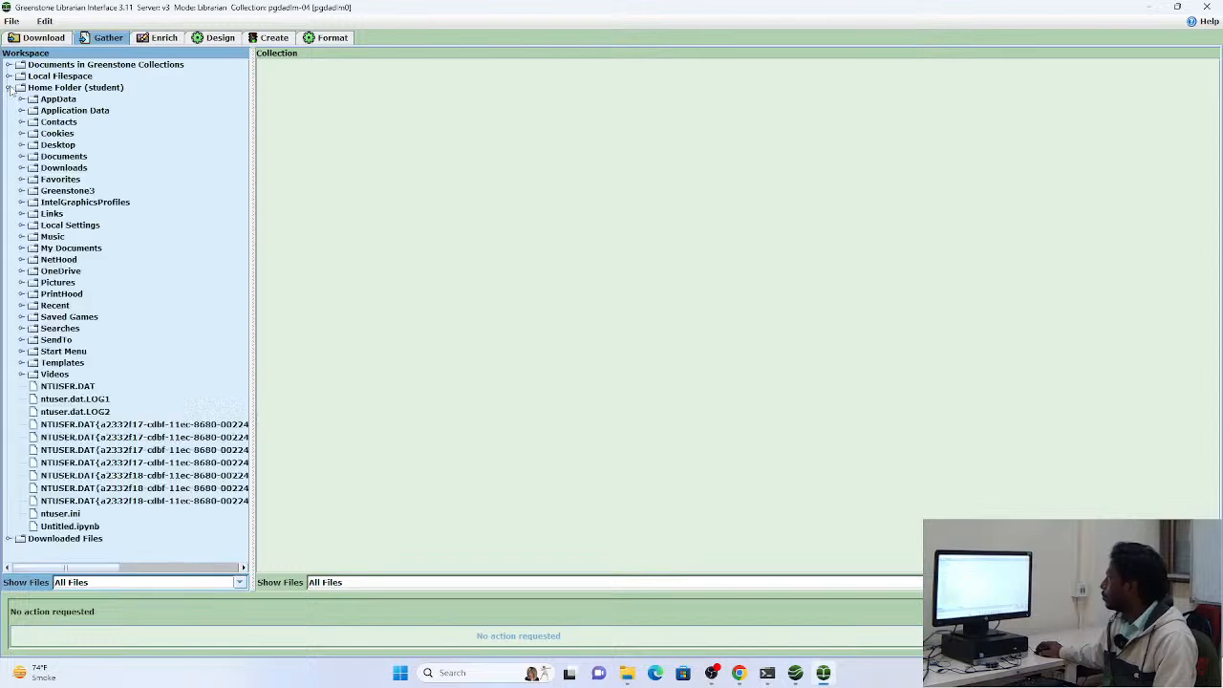
click(8, 86)
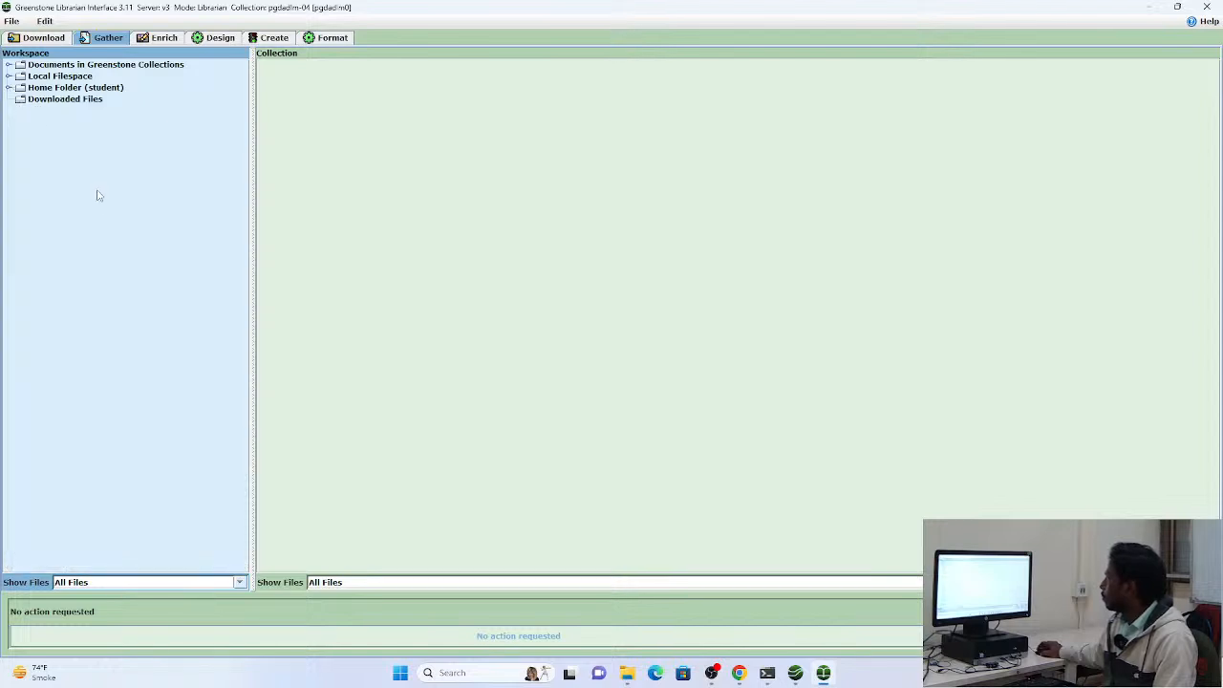
click(17, 23)
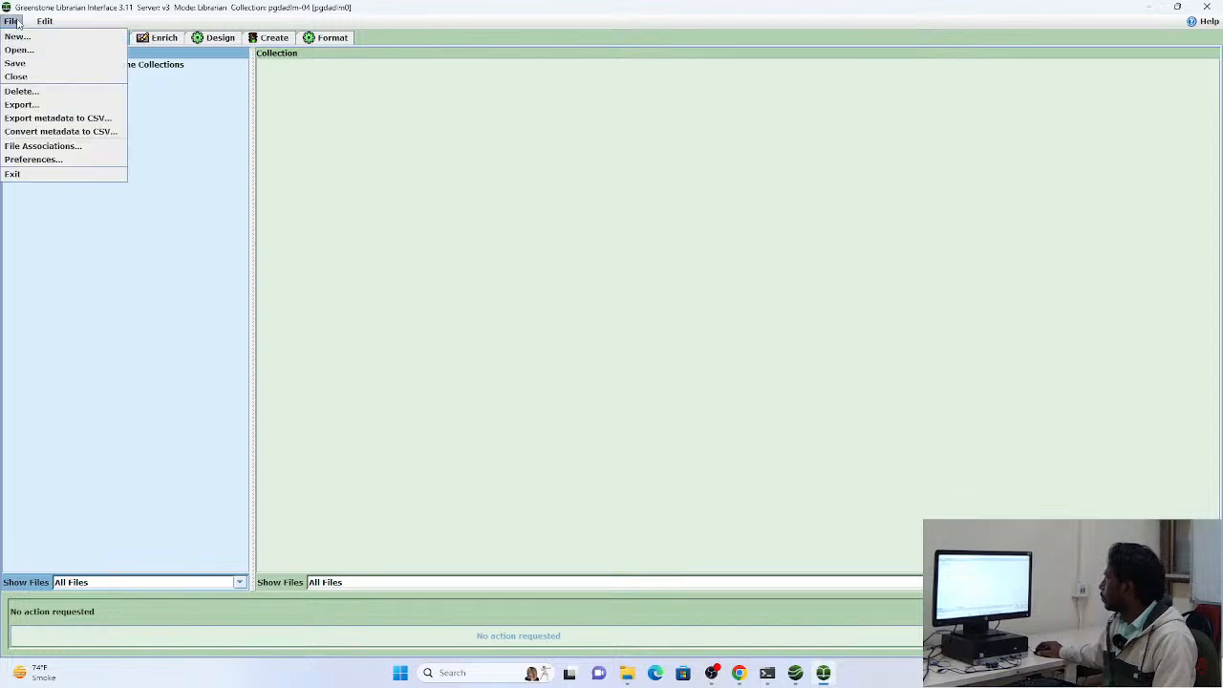
click(16, 23)
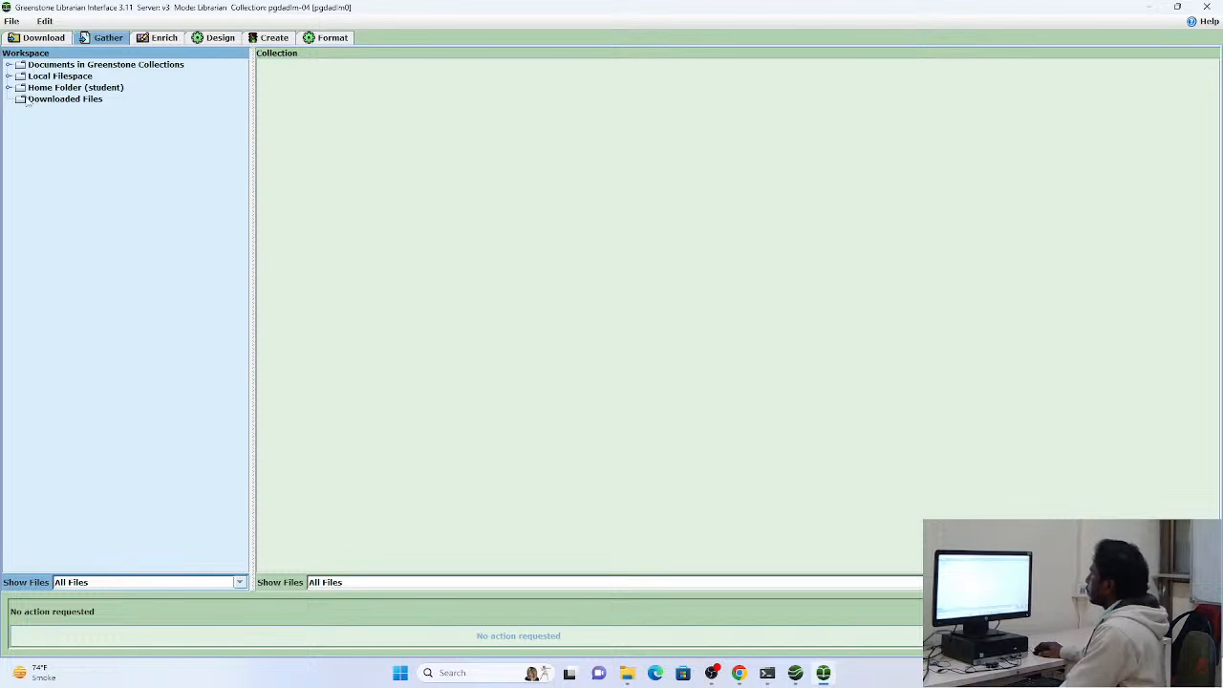
click(8, 87)
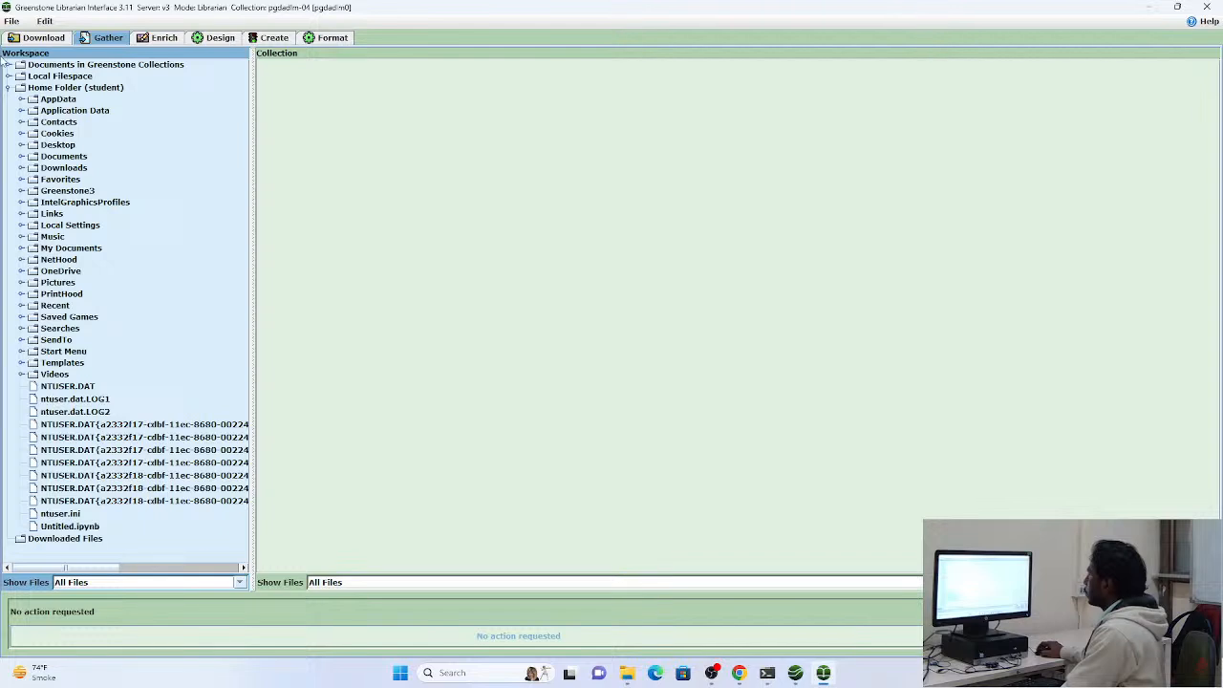
click(9, 87)
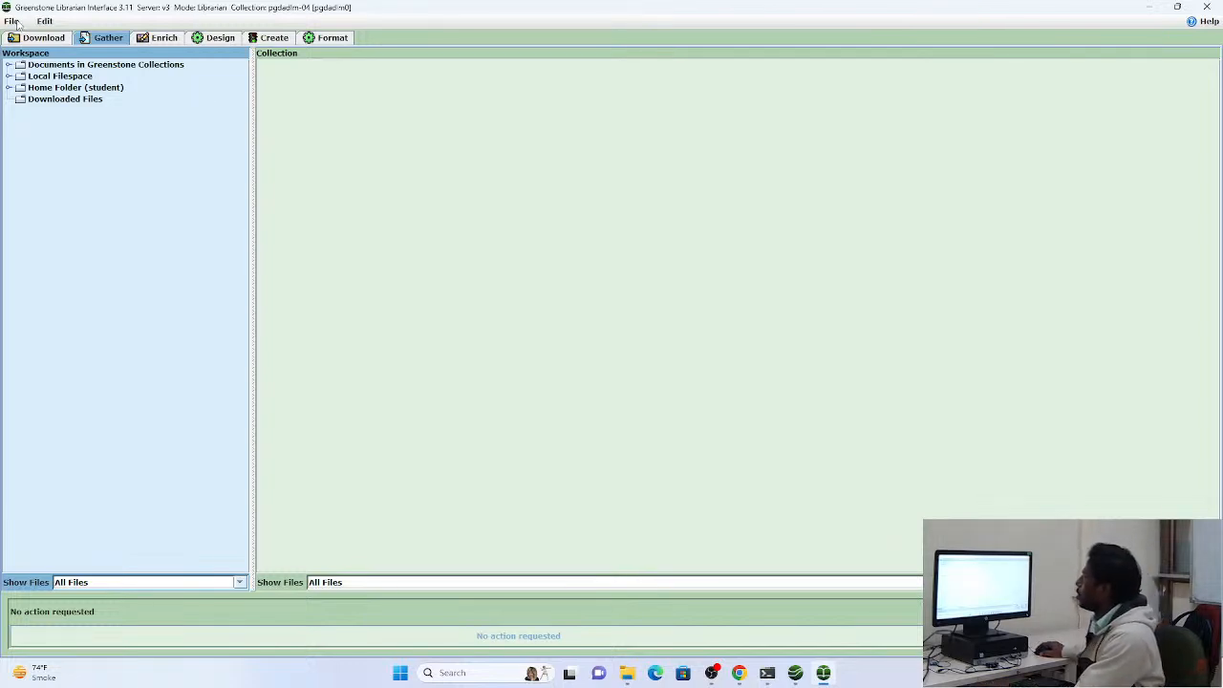
click(158, 40)
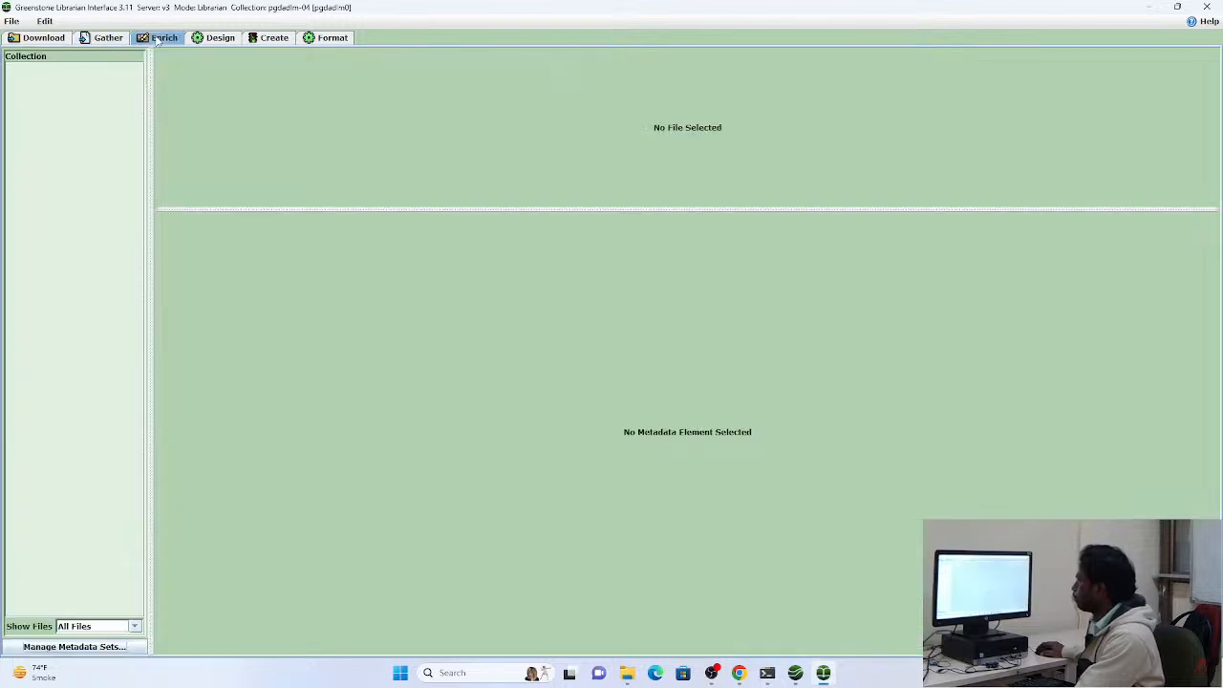
right_click(92, 127)
click(51, 115)
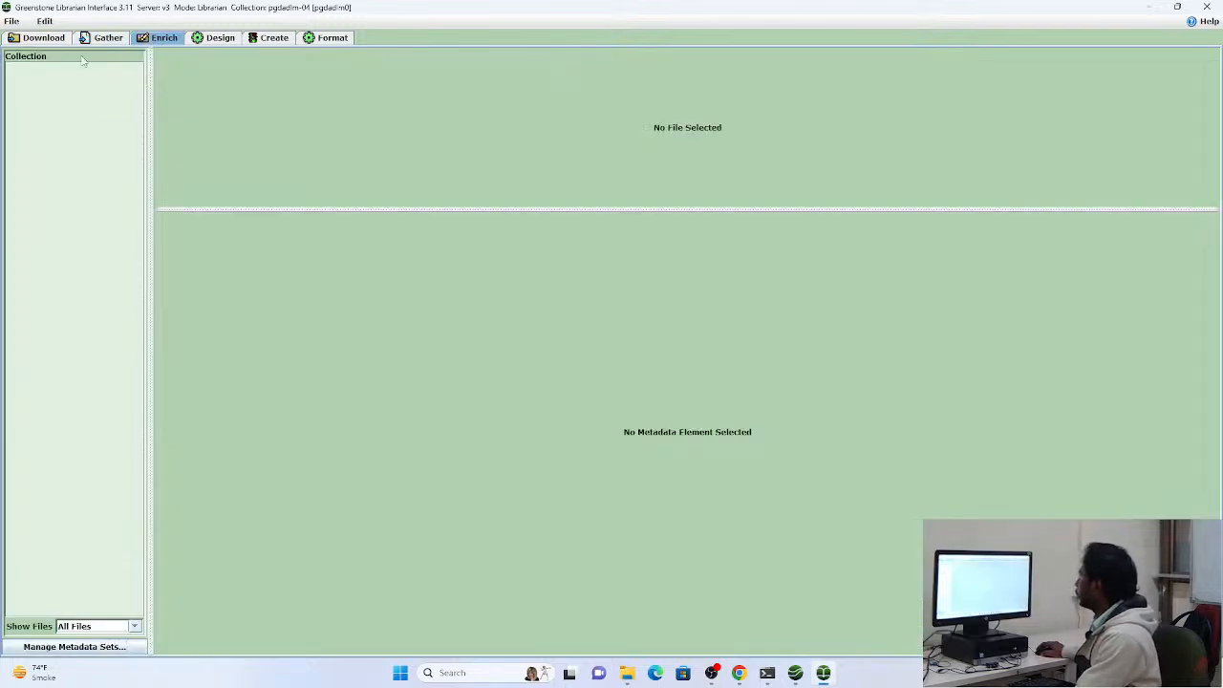
click(108, 39)
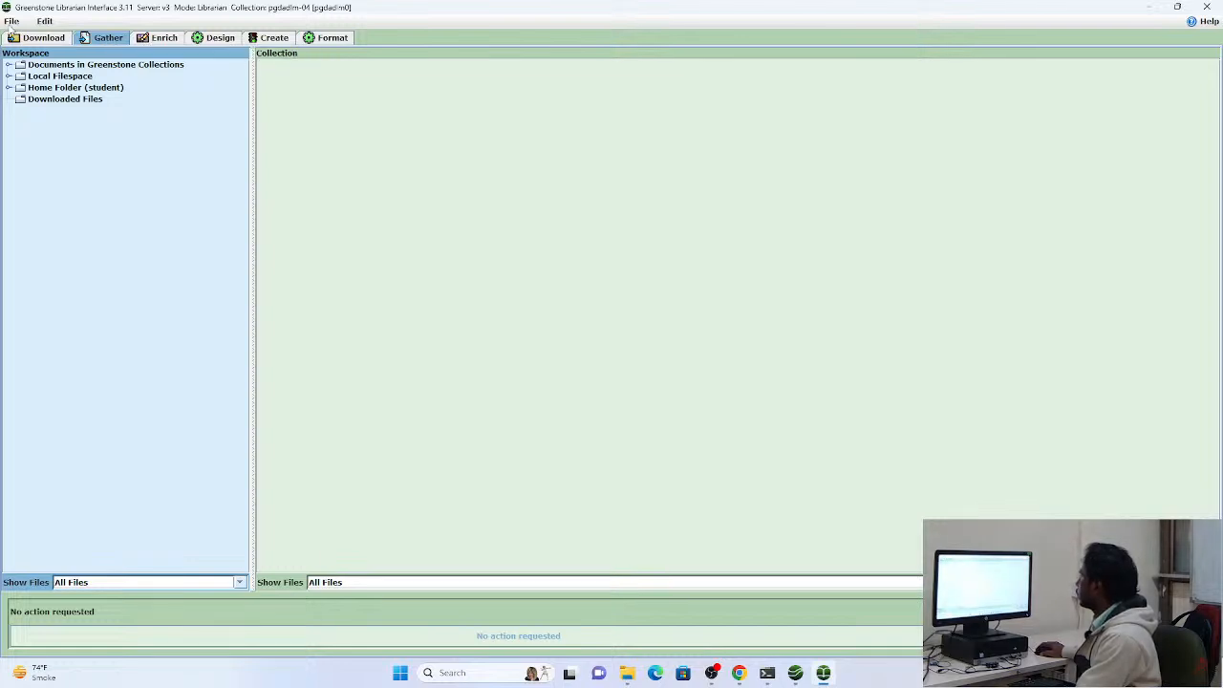
Create a new folder named "sample" in the collection from the Enrich view
click(148, 42)
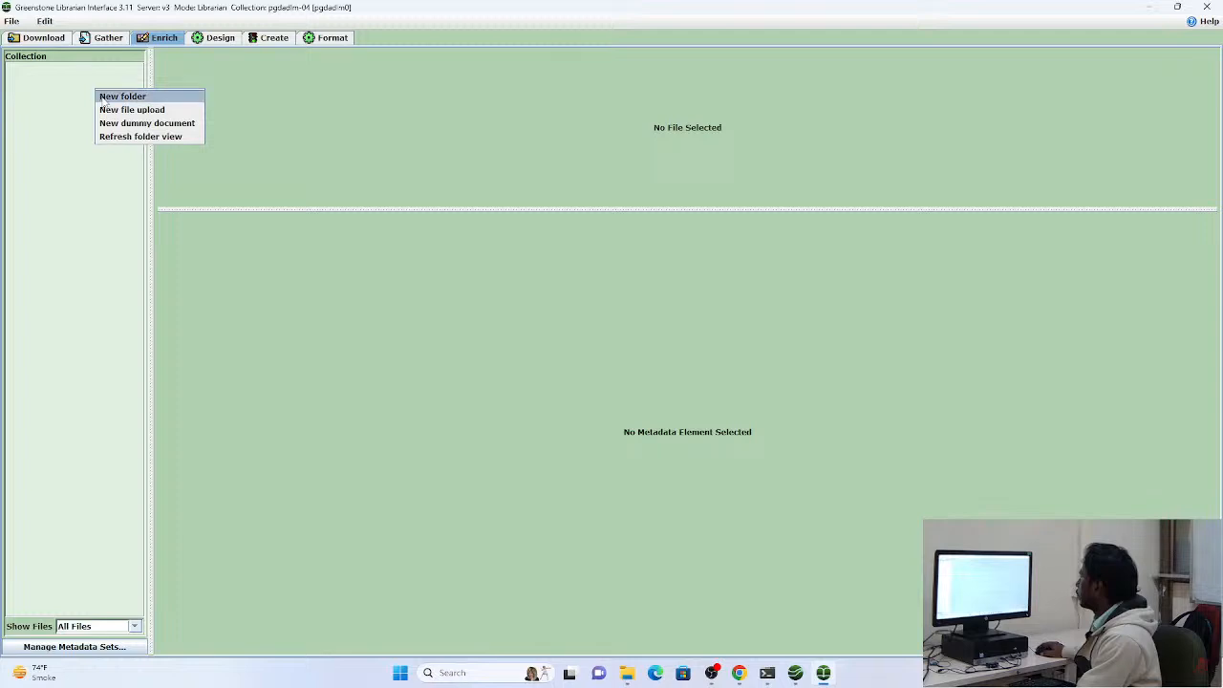
click(110, 99)
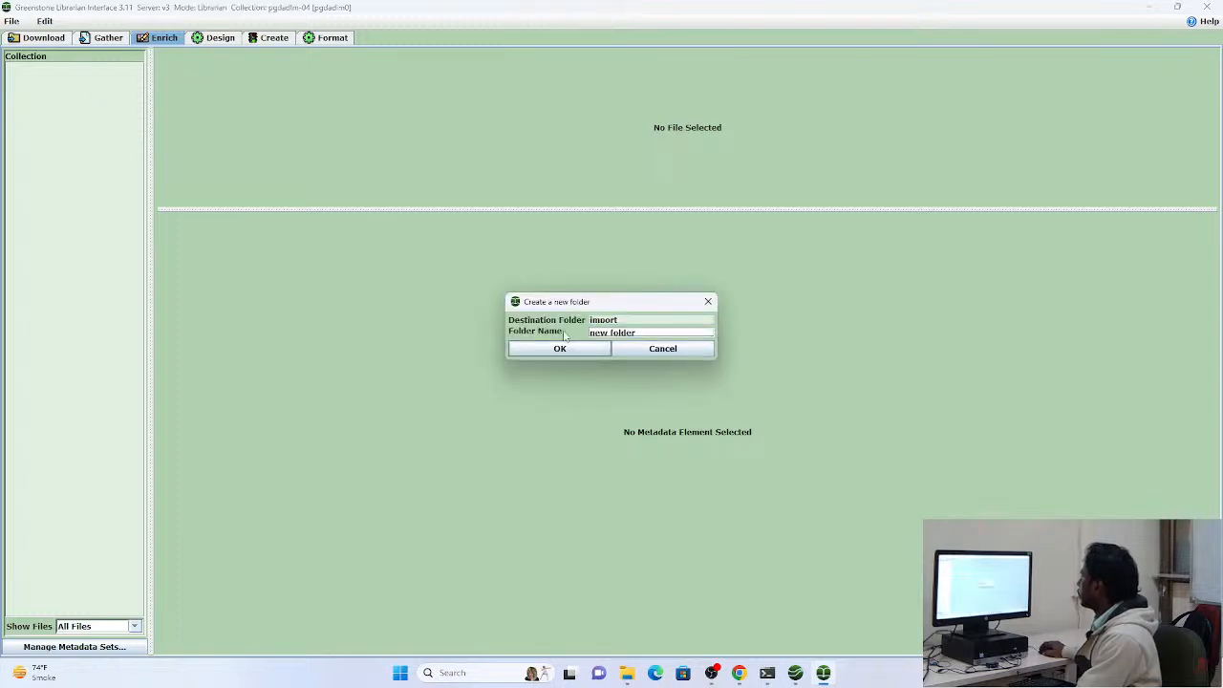
drag(638, 332, 589, 333)
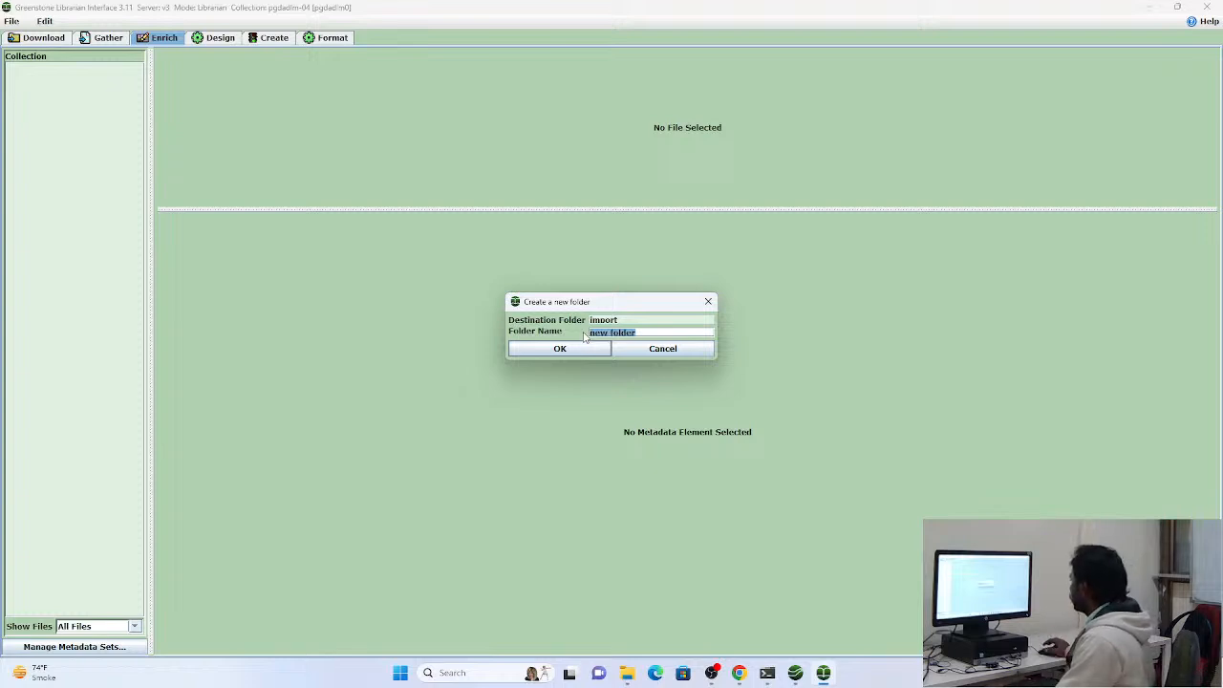
click(621, 323)
drag(635, 332, 586, 336)
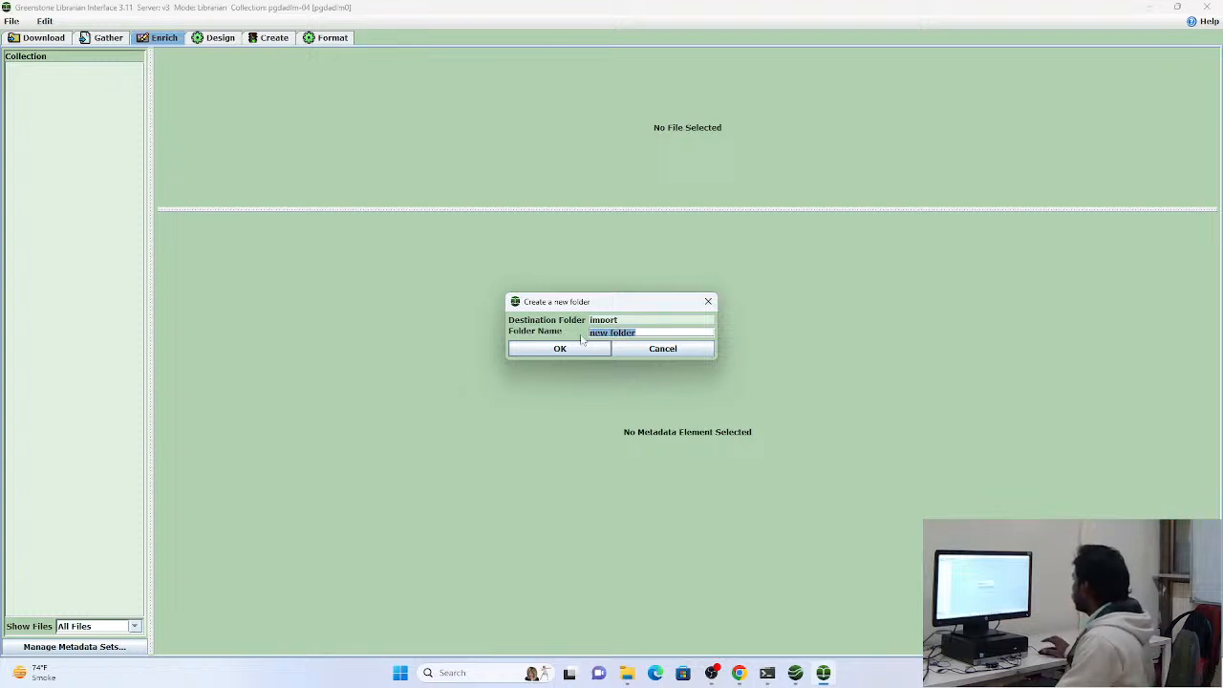
text(sample)
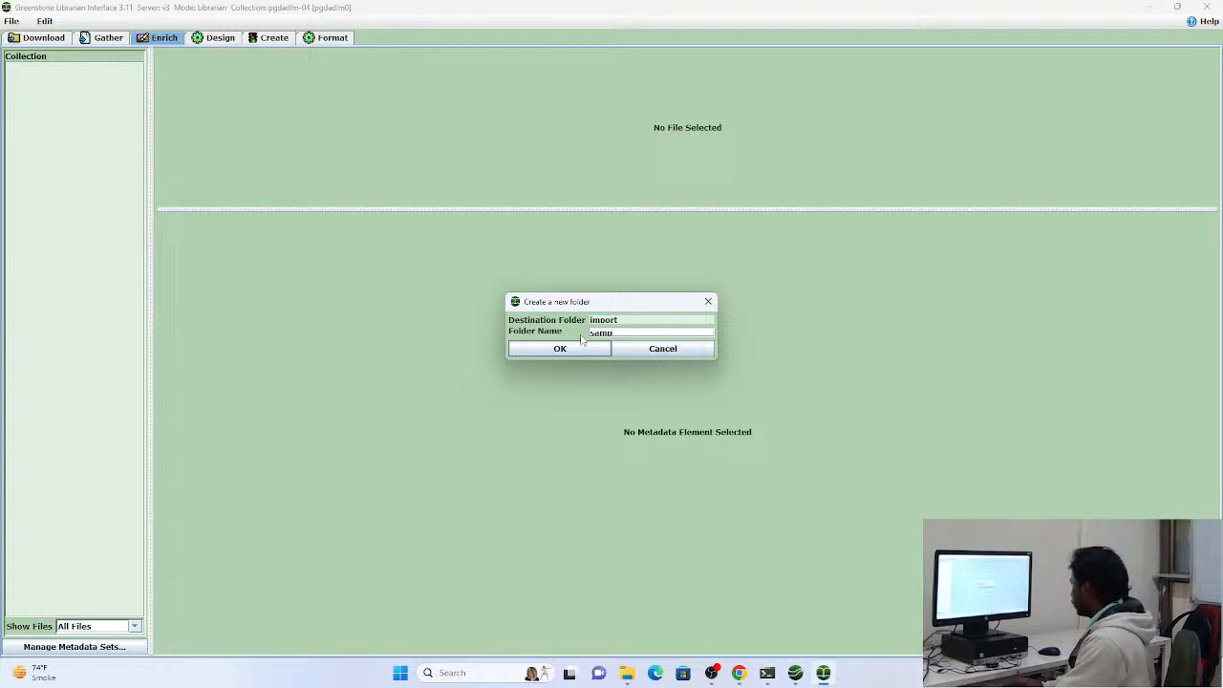
key(Return)
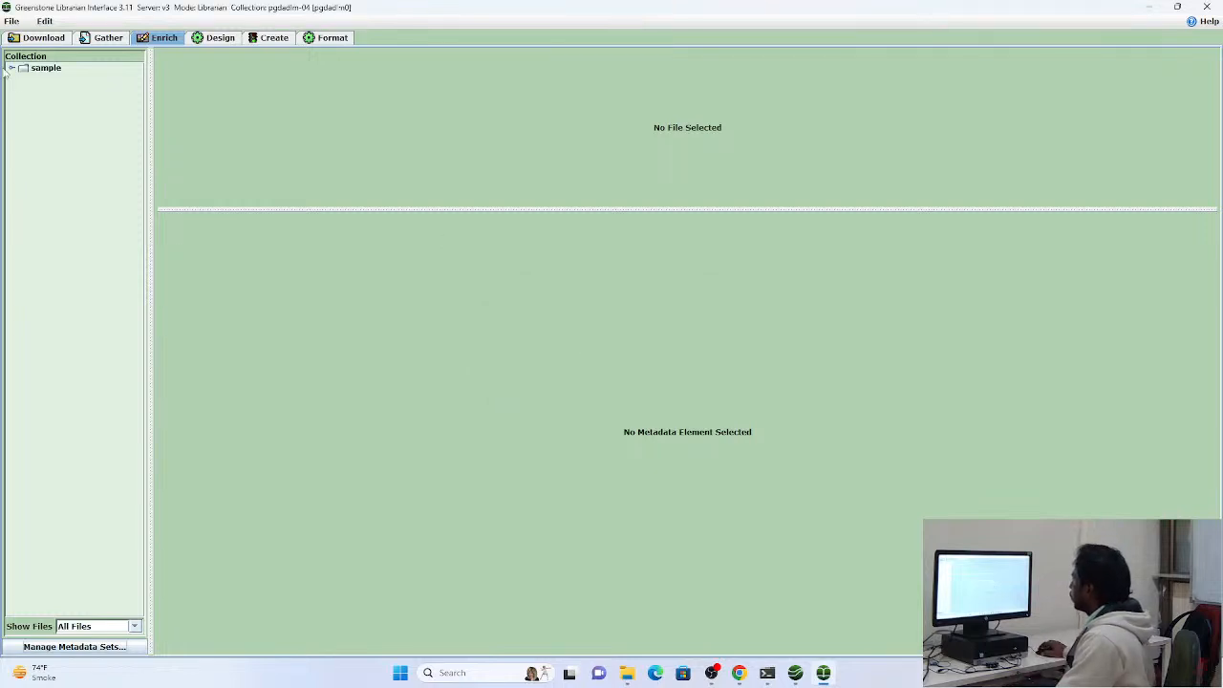
Examine the sample folder's metadata elements and look through the Download, Gather, Enrich, Design, Create and Format views, returning to Gather
click(26, 71)
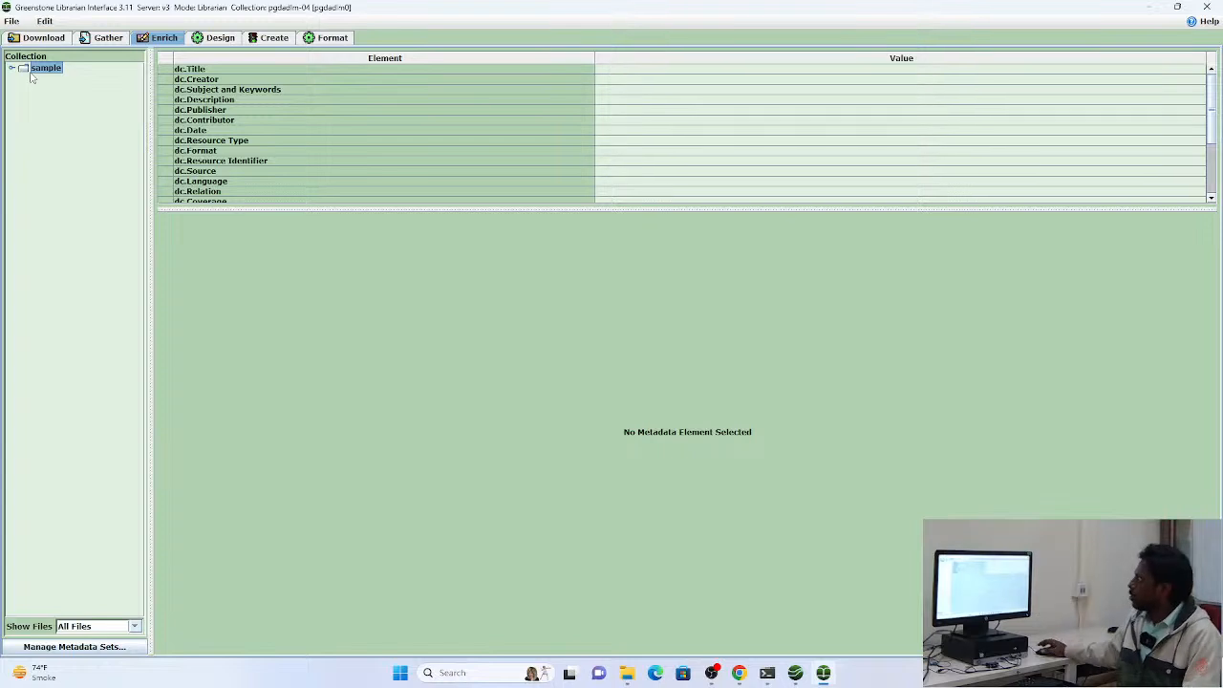
click(18, 39)
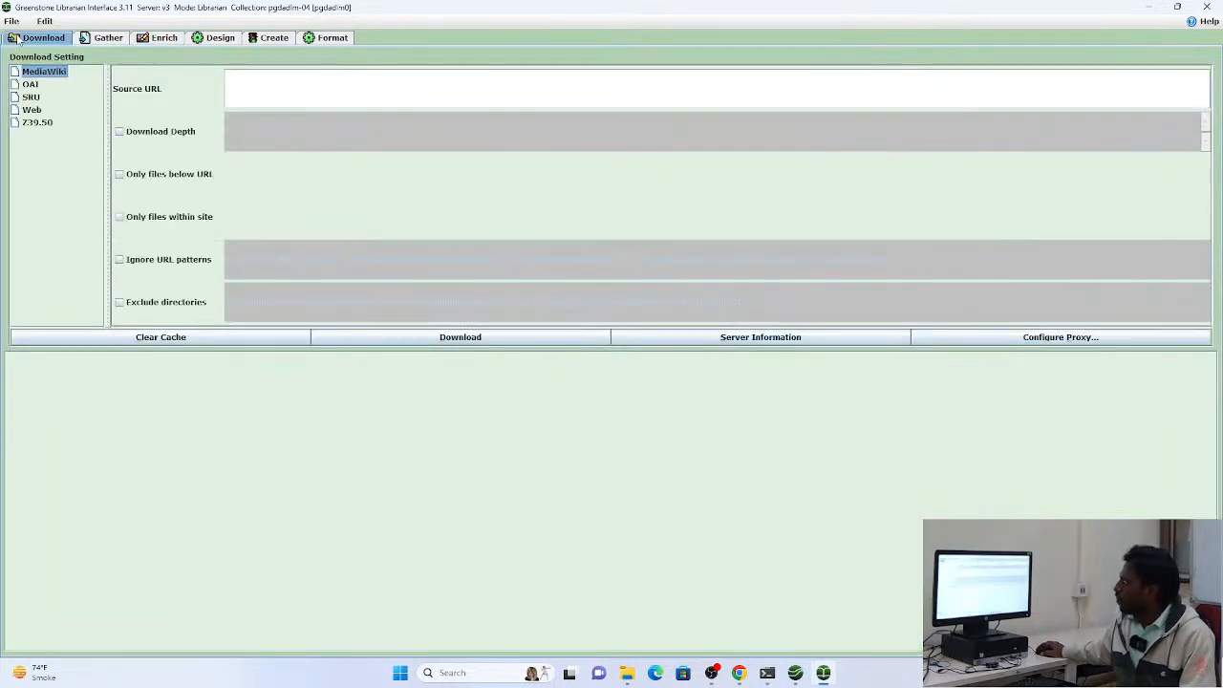
click(86, 40)
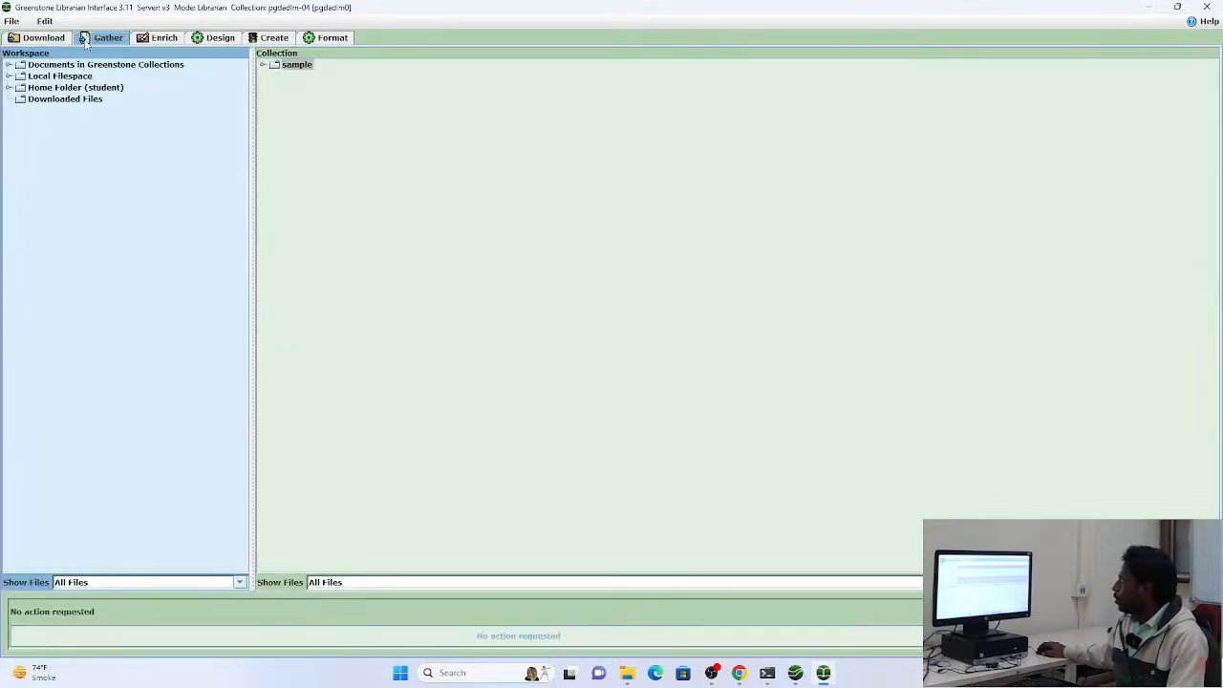
click(151, 42)
click(219, 38)
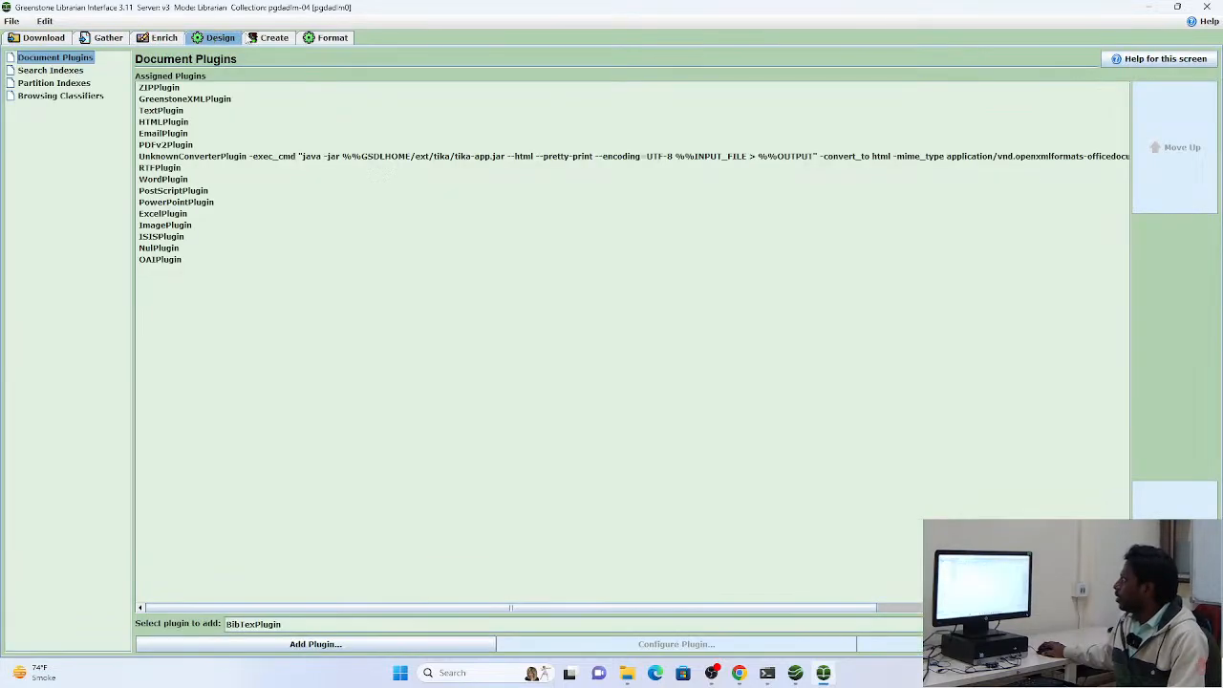
click(266, 39)
click(334, 40)
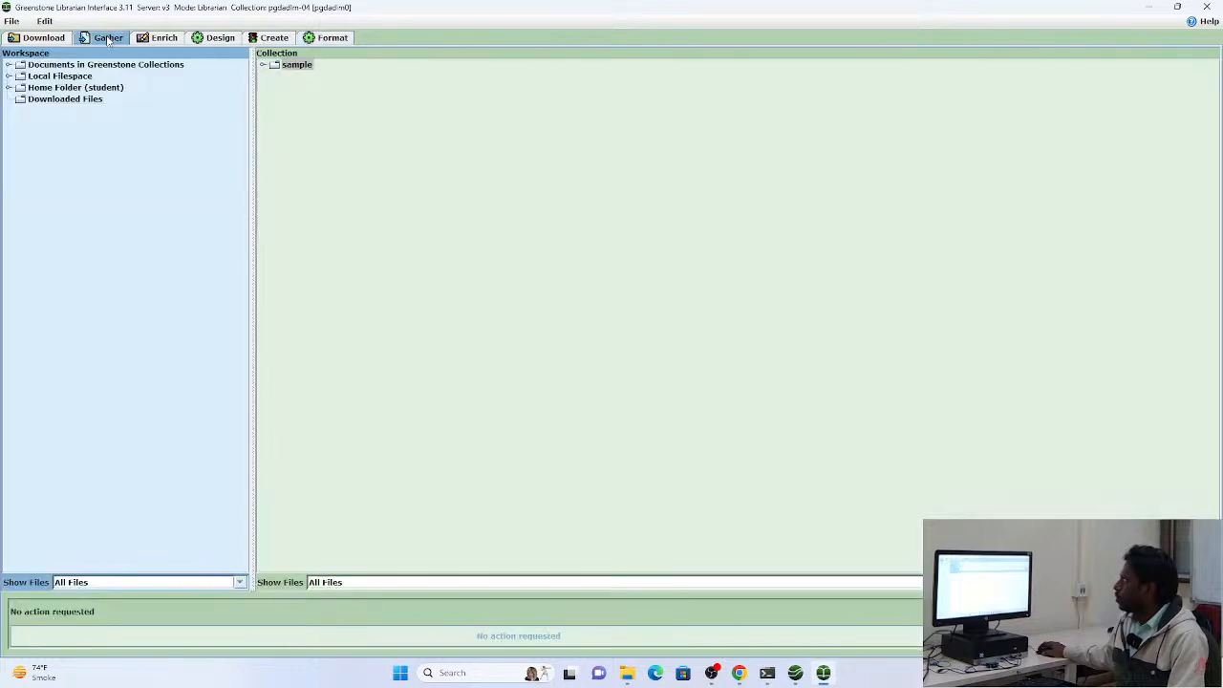
click(107, 40)
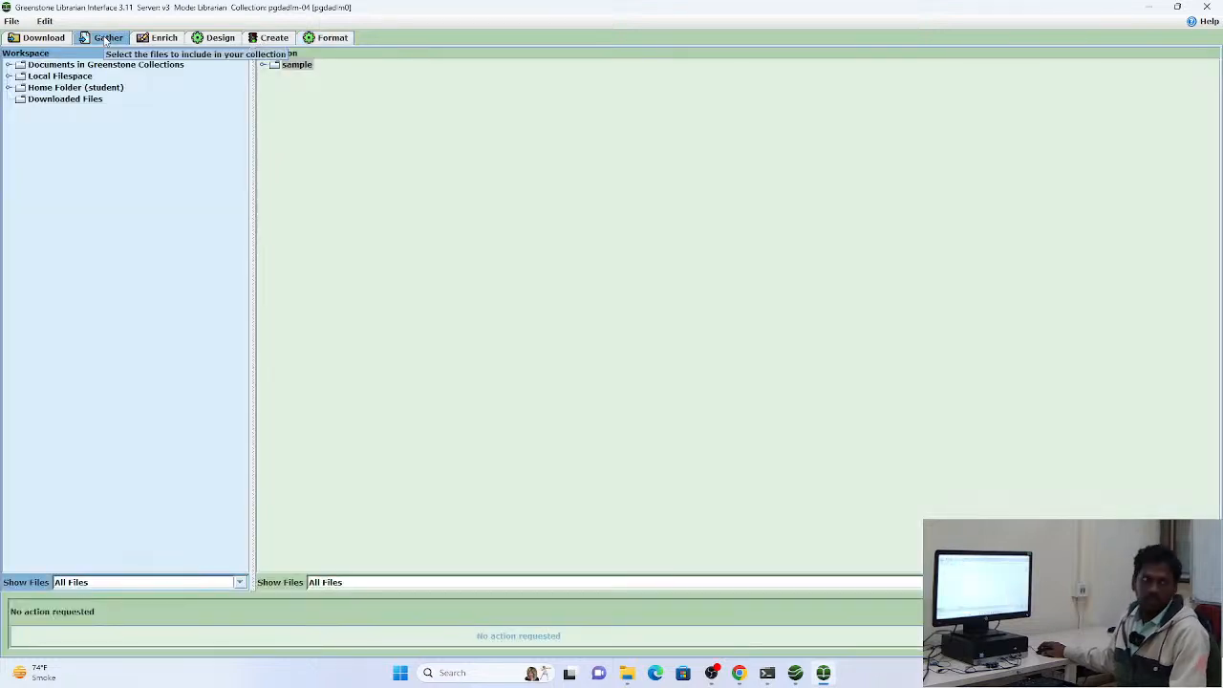
click(145, 39)
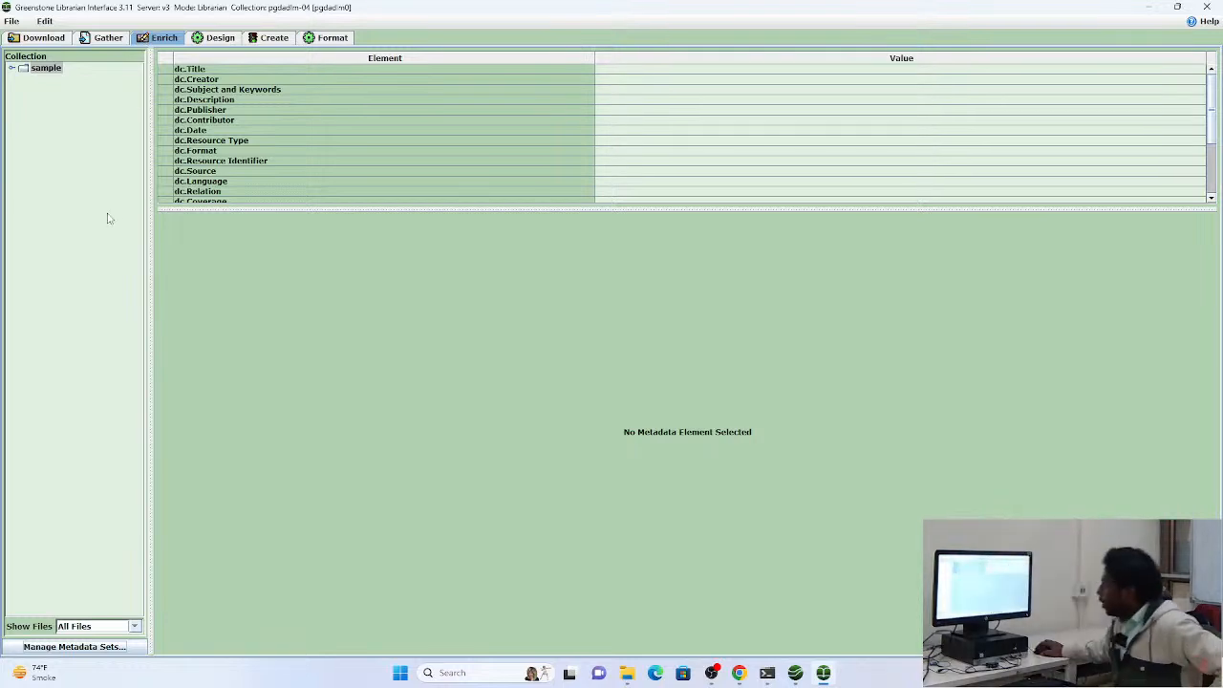
right_click(112, 214)
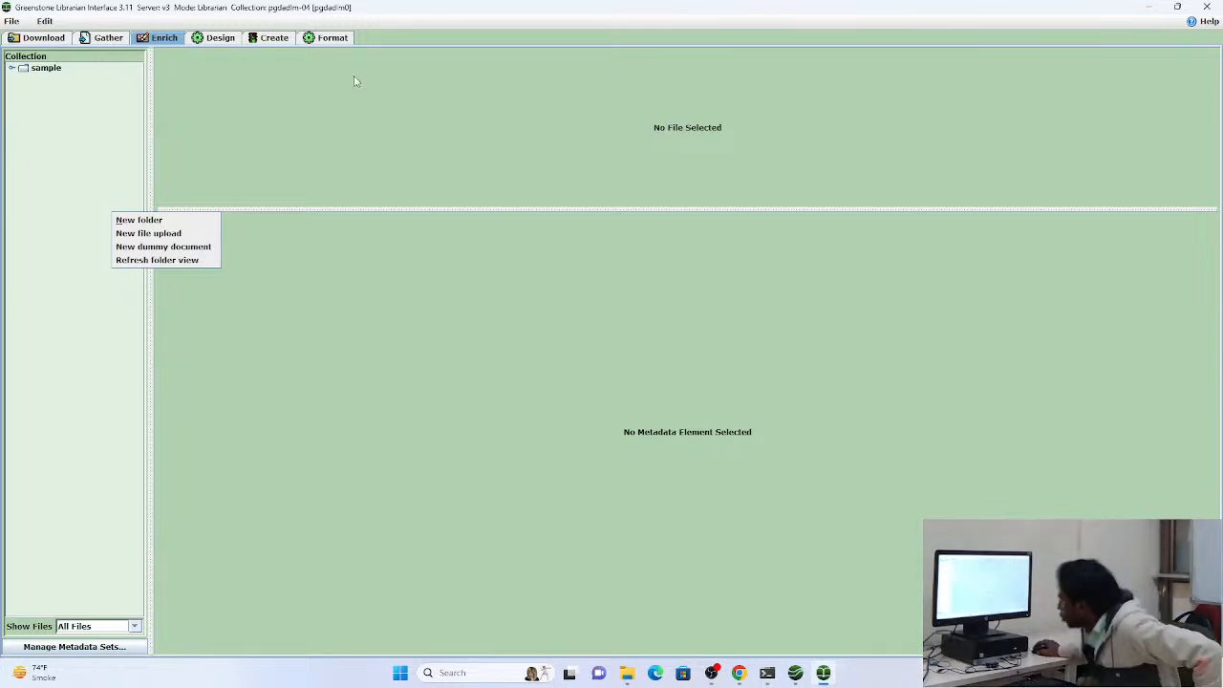
click(63, 145)
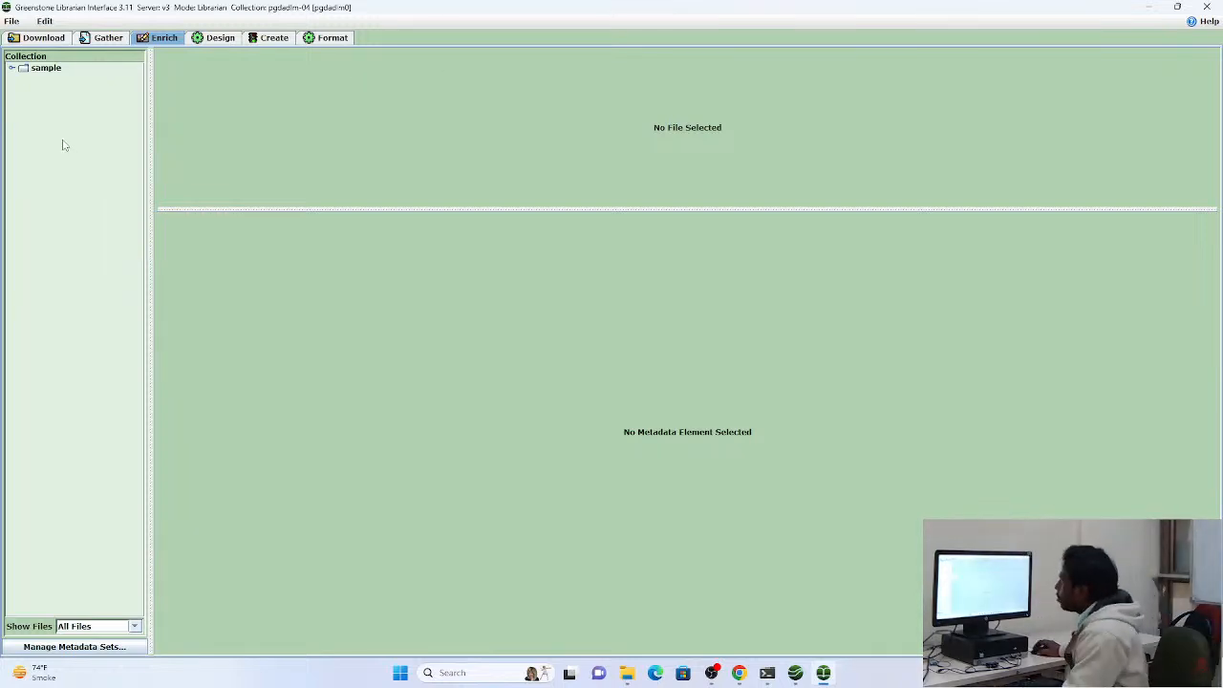
right_click(50, 70)
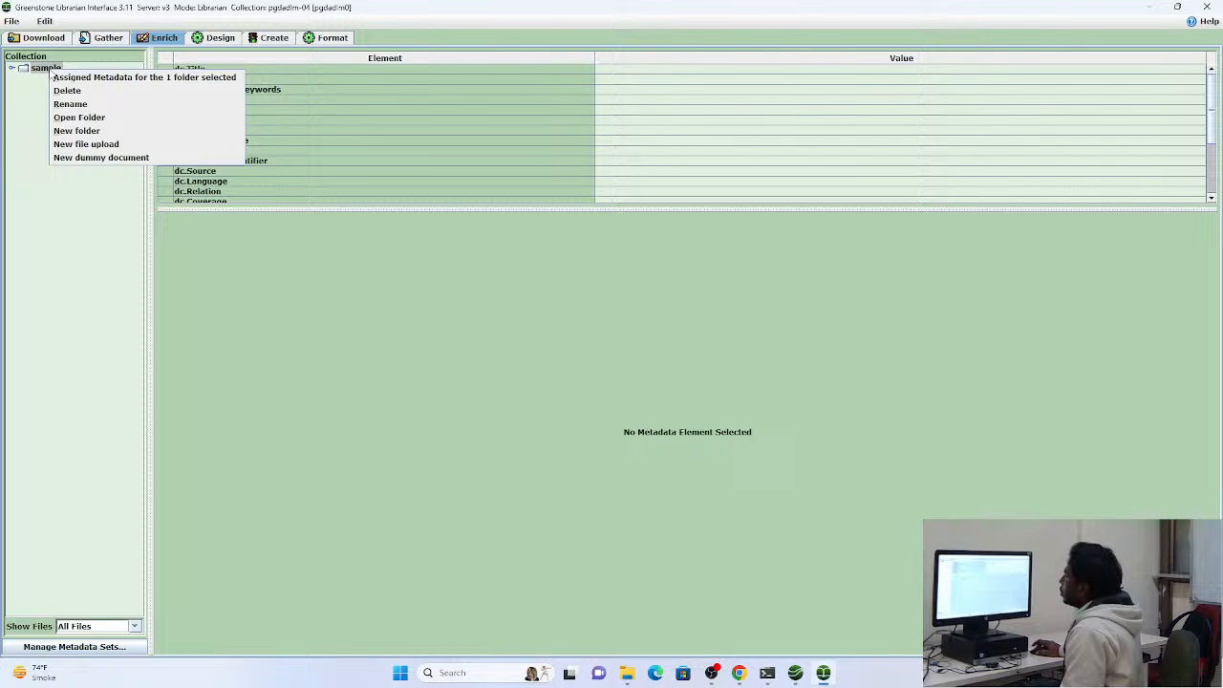
click(76, 238)
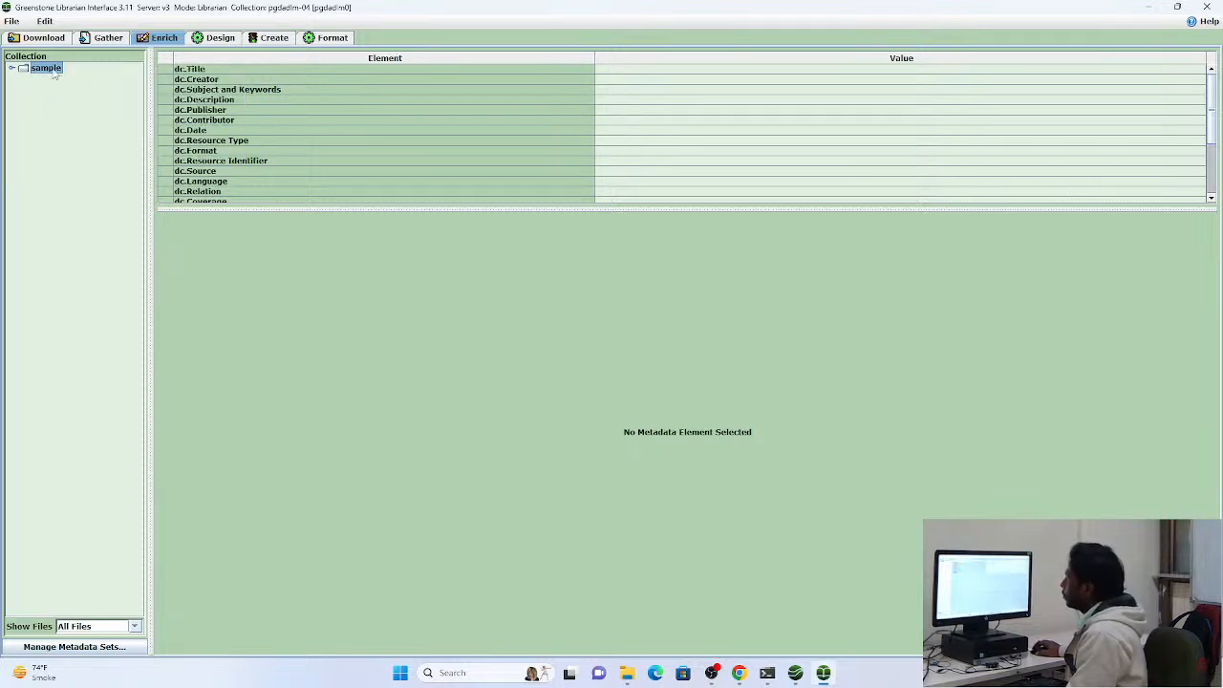
Try to add the PDF 123 from the Downloads folder to the collection in the Enrich view
click(628, 673)
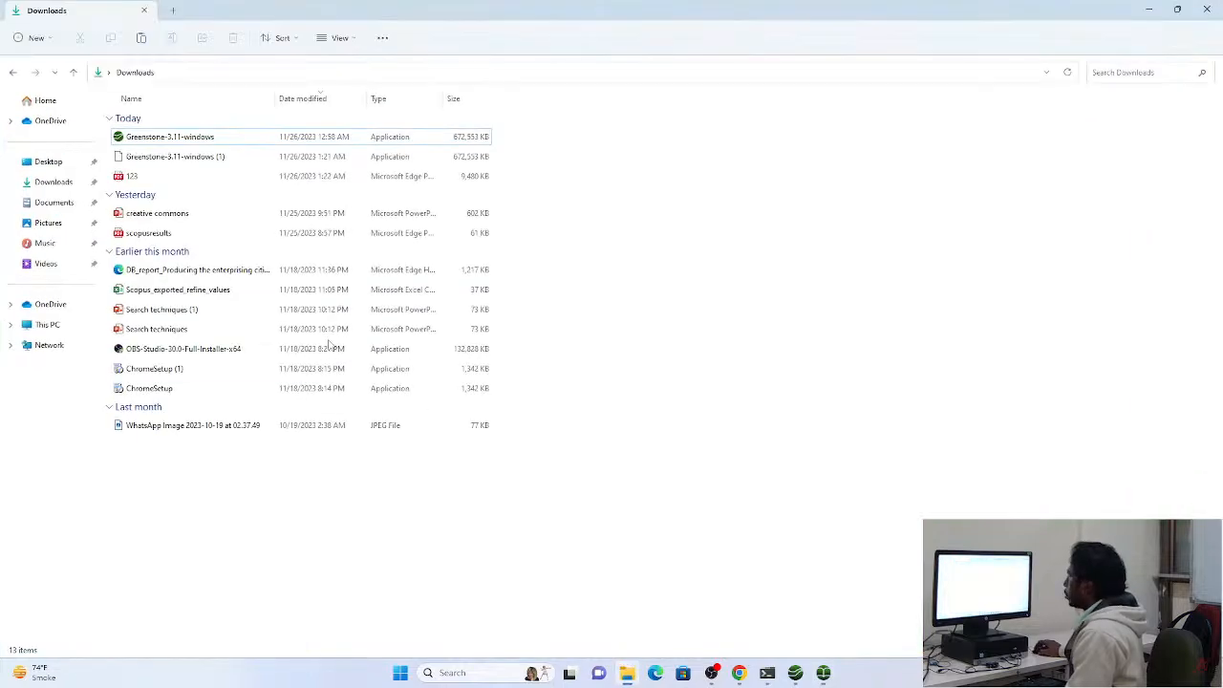
drag(259, 30, 707, 95)
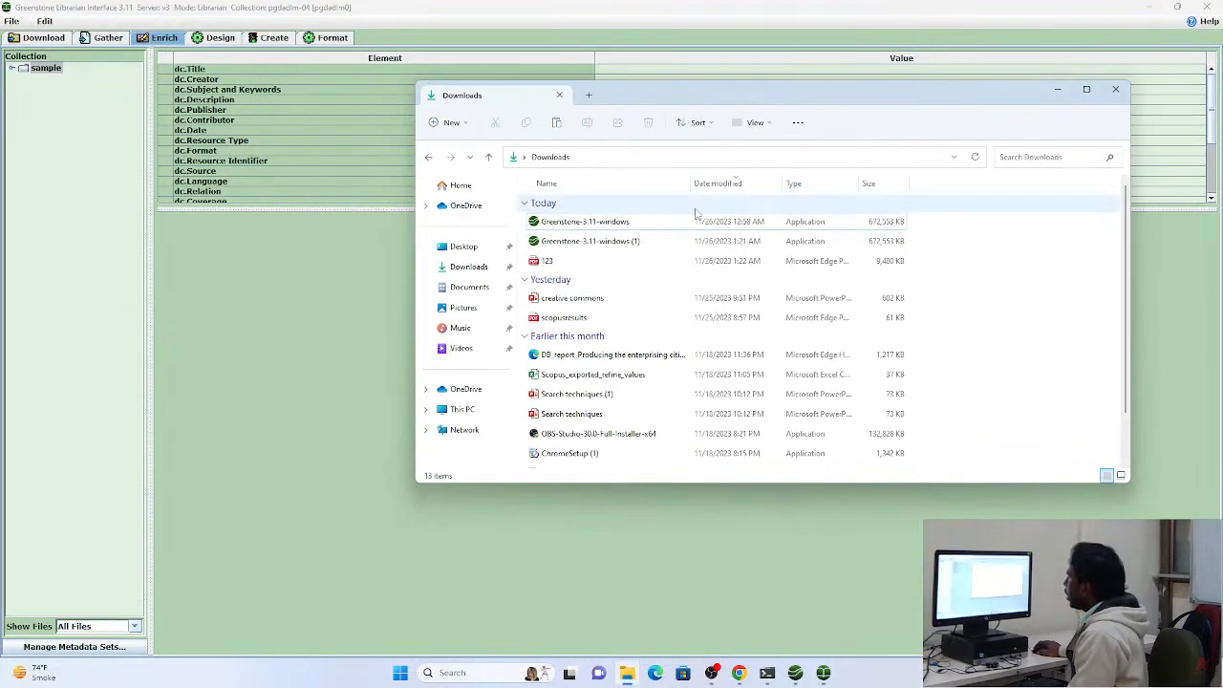
click(585, 261)
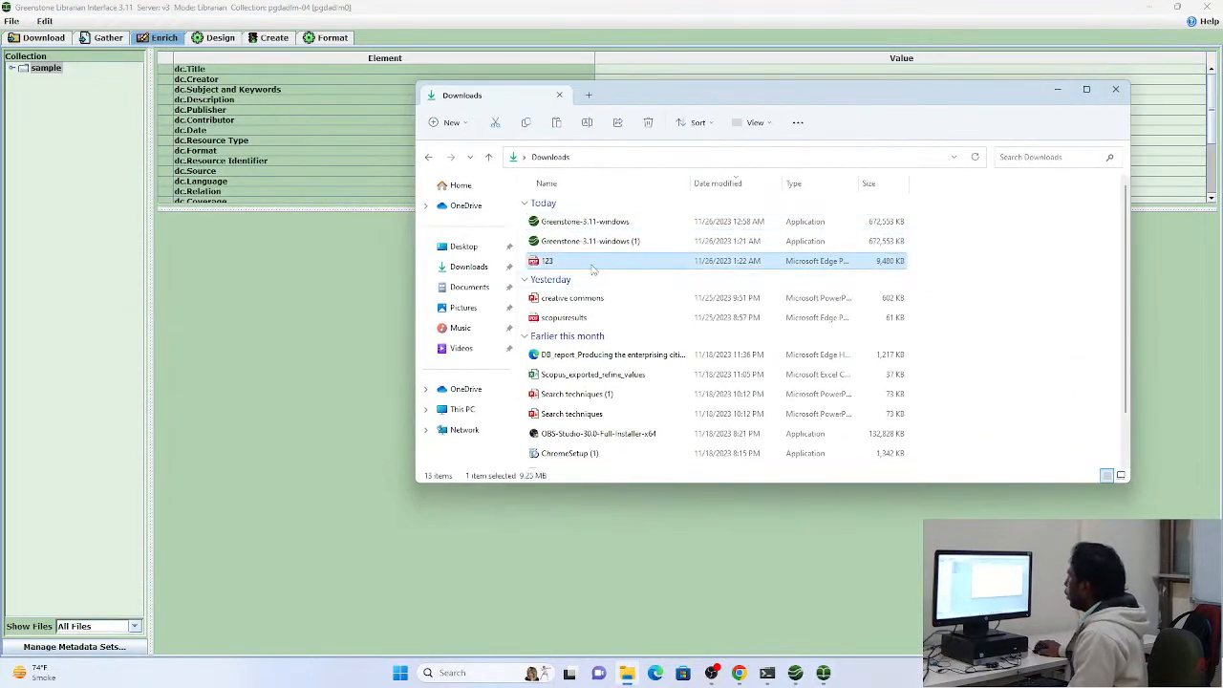
drag(593, 273, 53, 98)
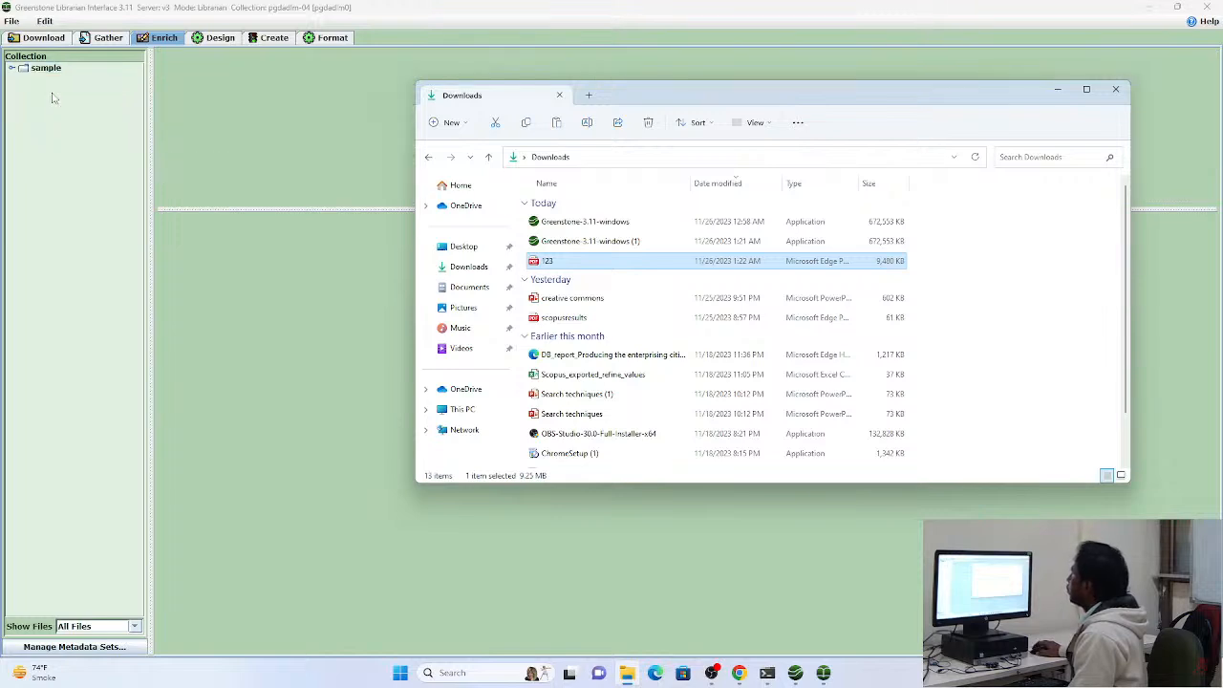
click(1056, 90)
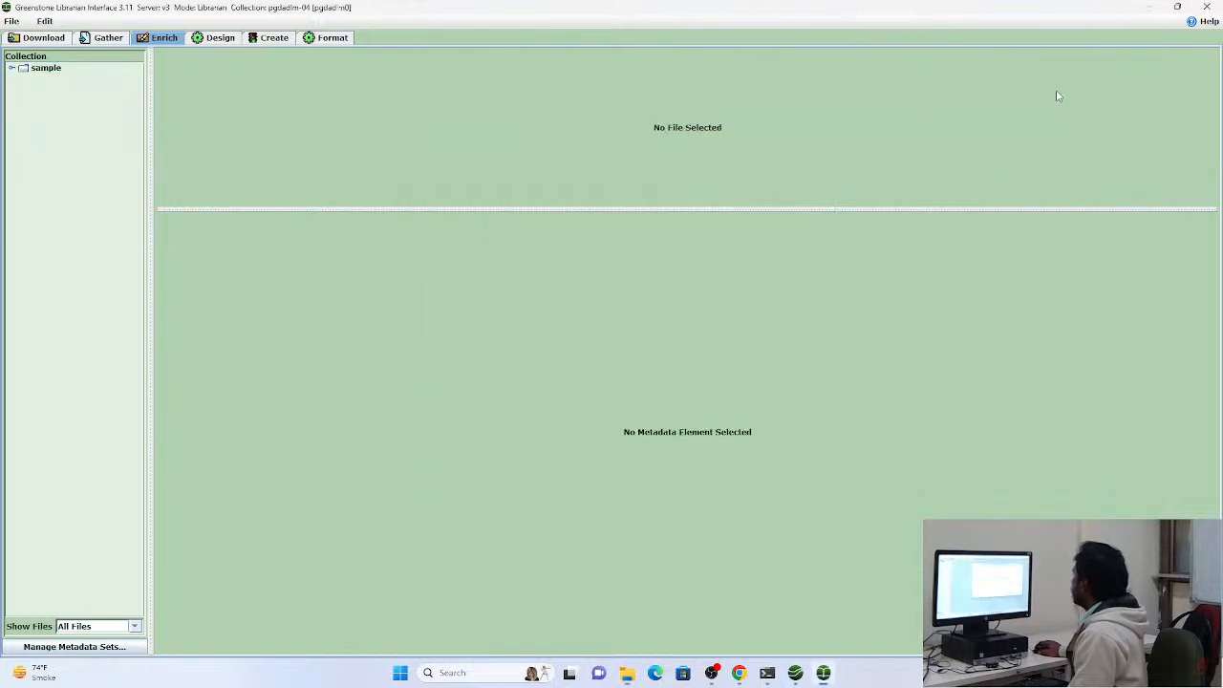
Try to add the PDF 123 from the Downloads folder to the collection in the Gather view
click(102, 41)
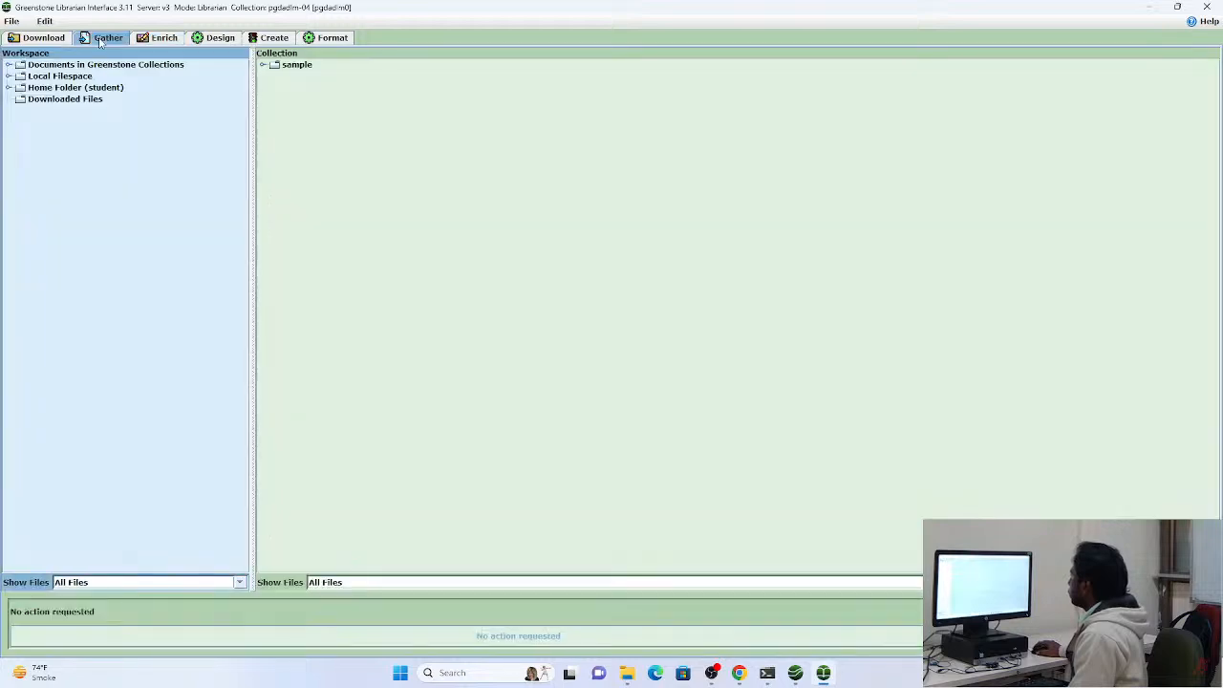
click(297, 67)
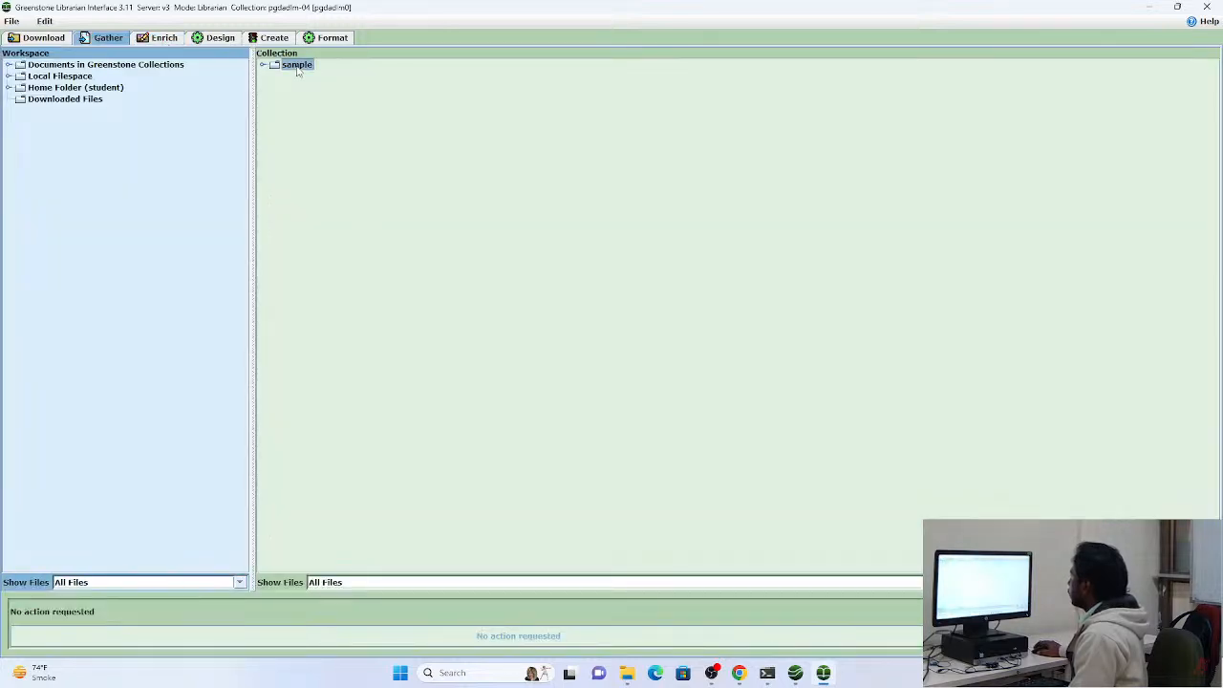
click(629, 674)
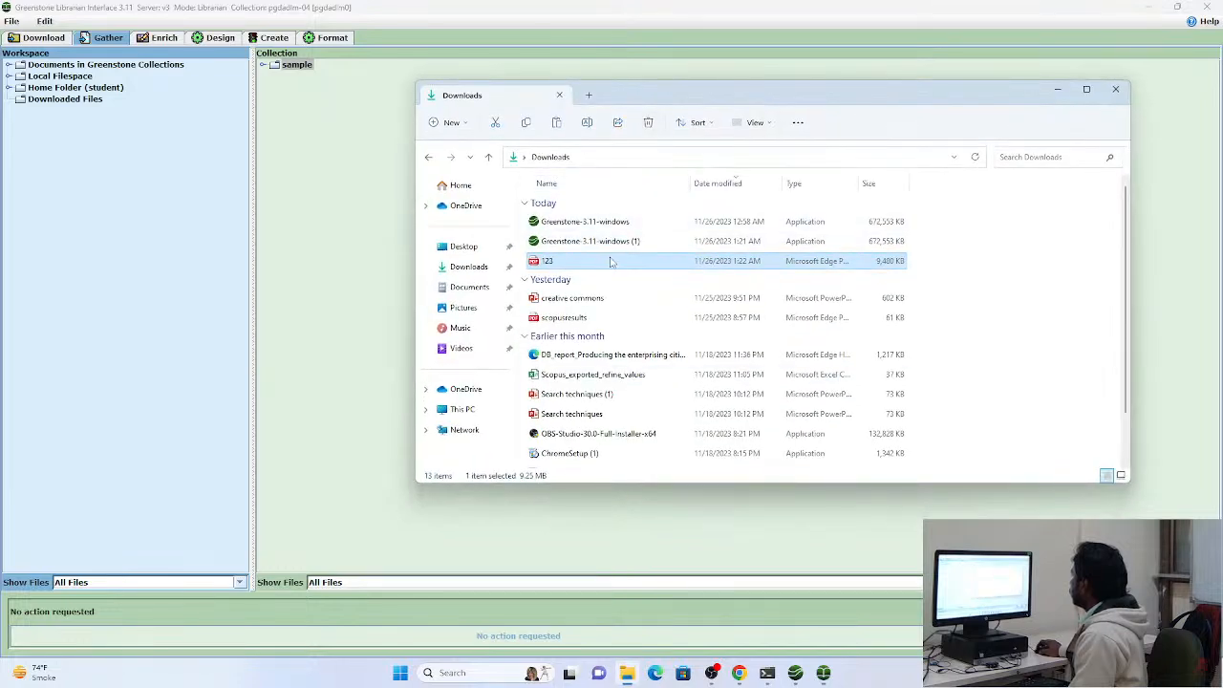
drag(611, 261, 363, 246)
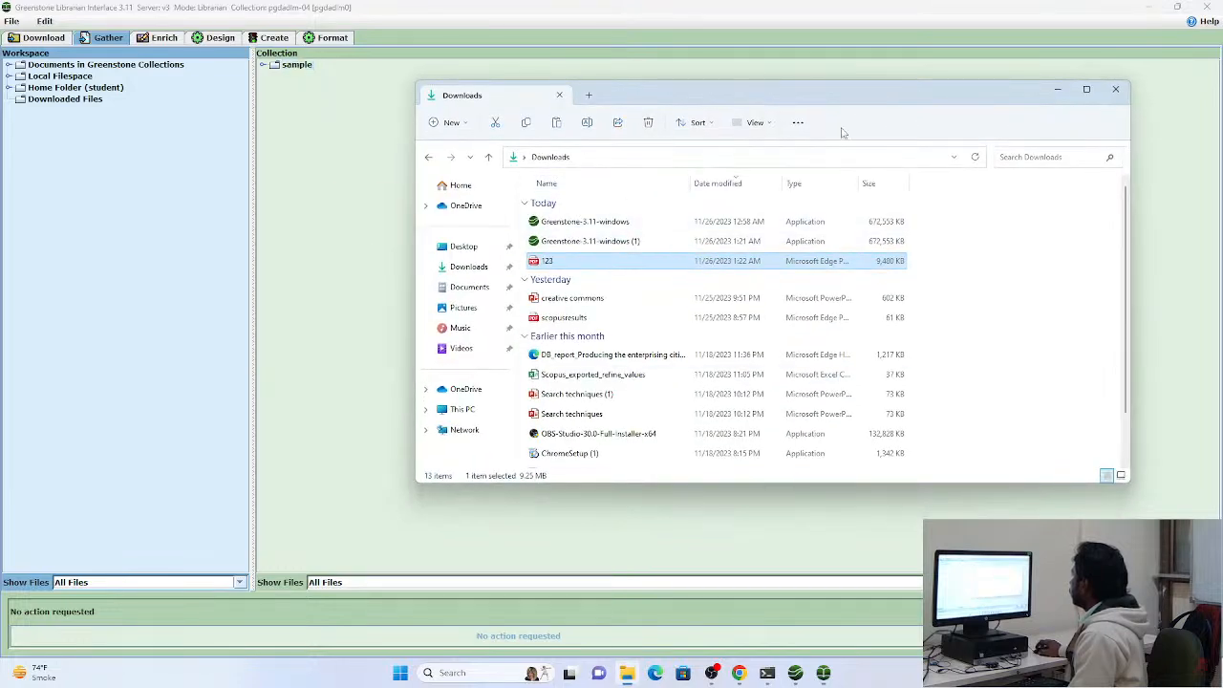
click(1058, 91)
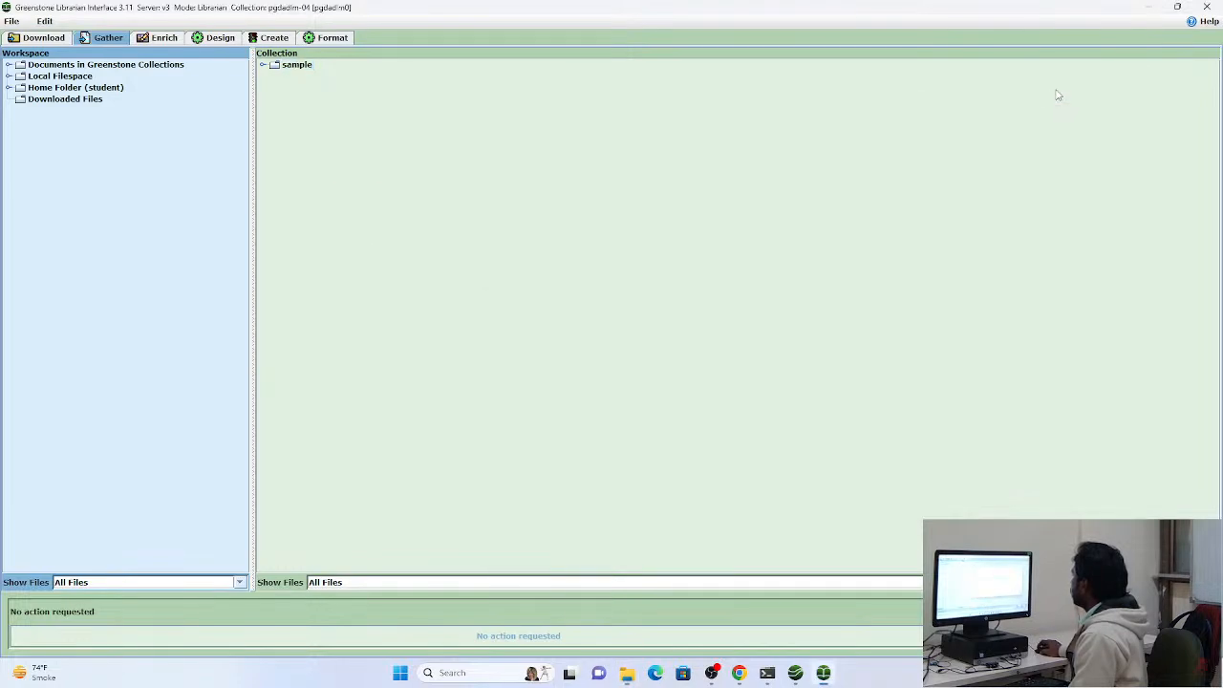
Upload the PDF 123 from Downloads as a new file into the sample folder in the Enrich view
click(164, 38)
click(42, 69)
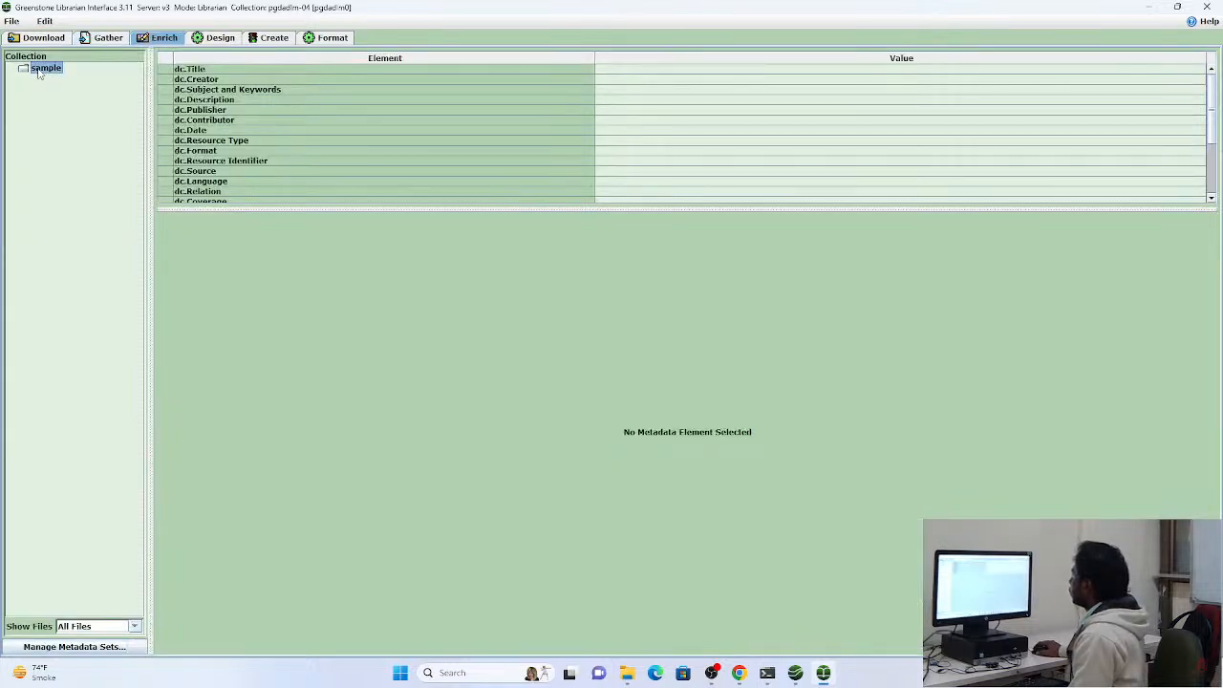
right_click(39, 72)
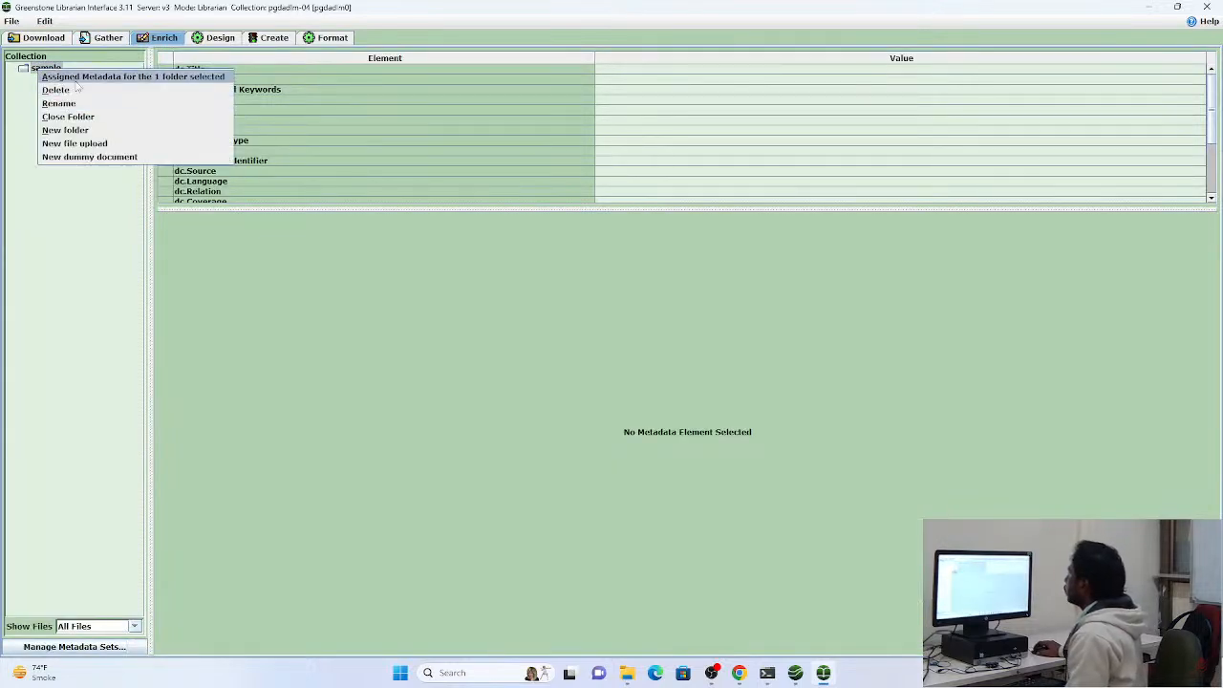
click(94, 143)
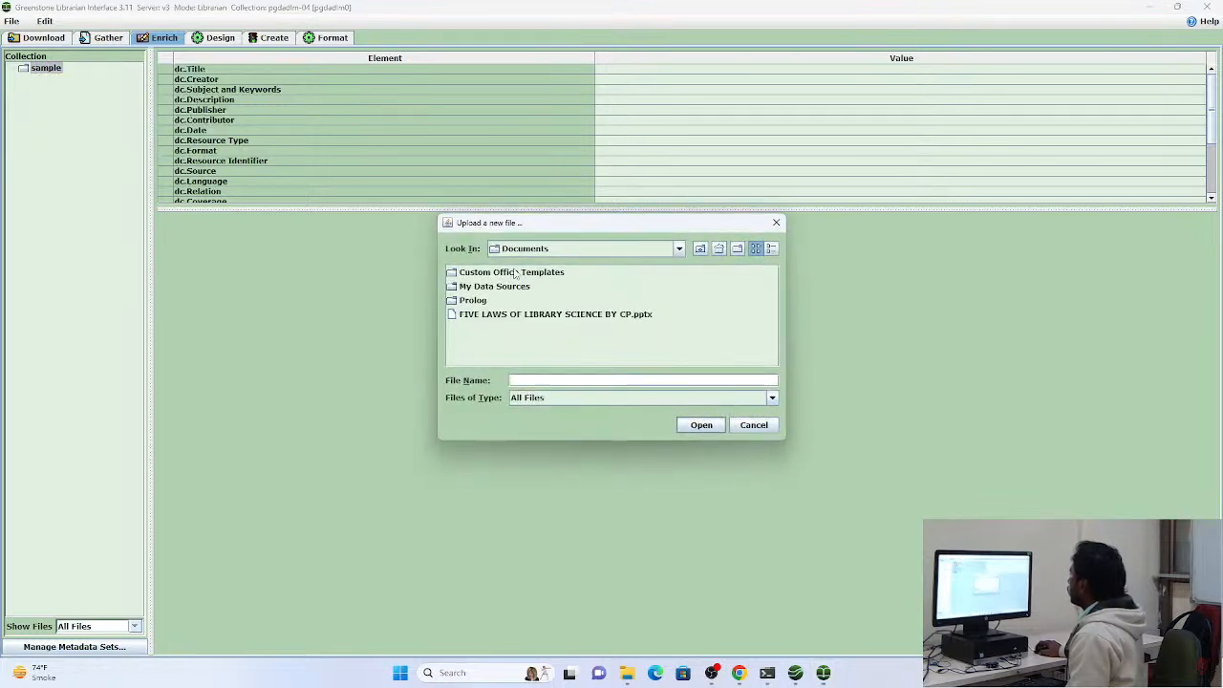
click(700, 250)
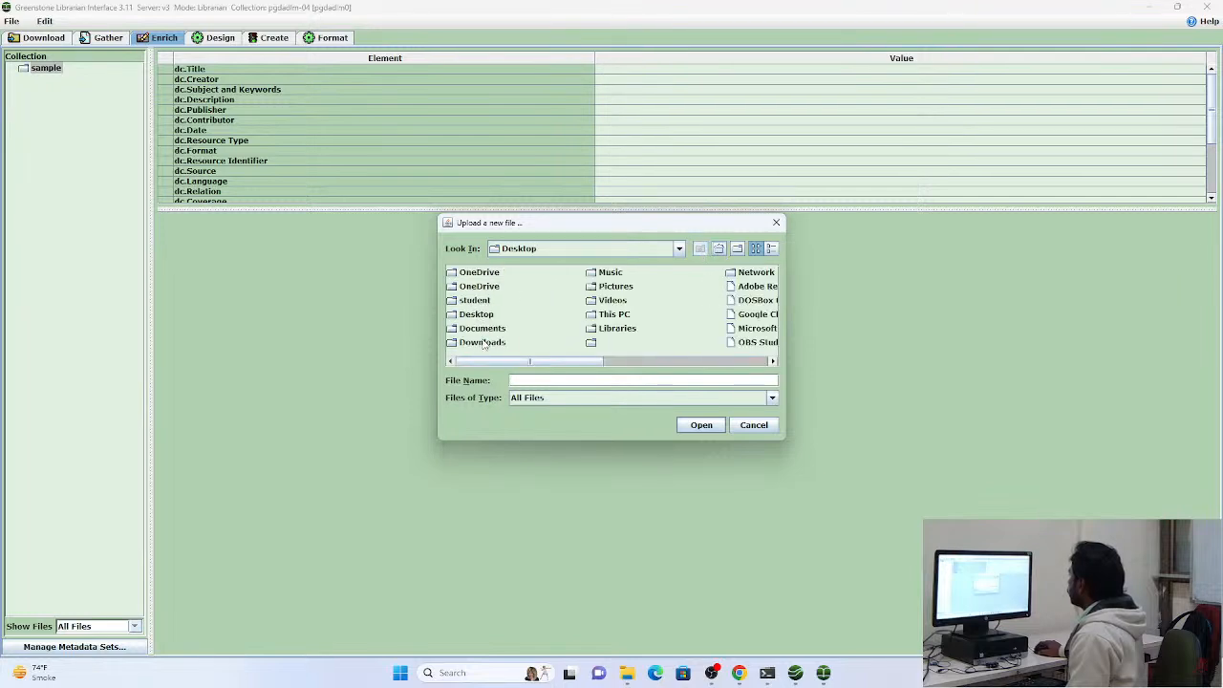
double_click(482, 342)
click(478, 272)
click(717, 427)
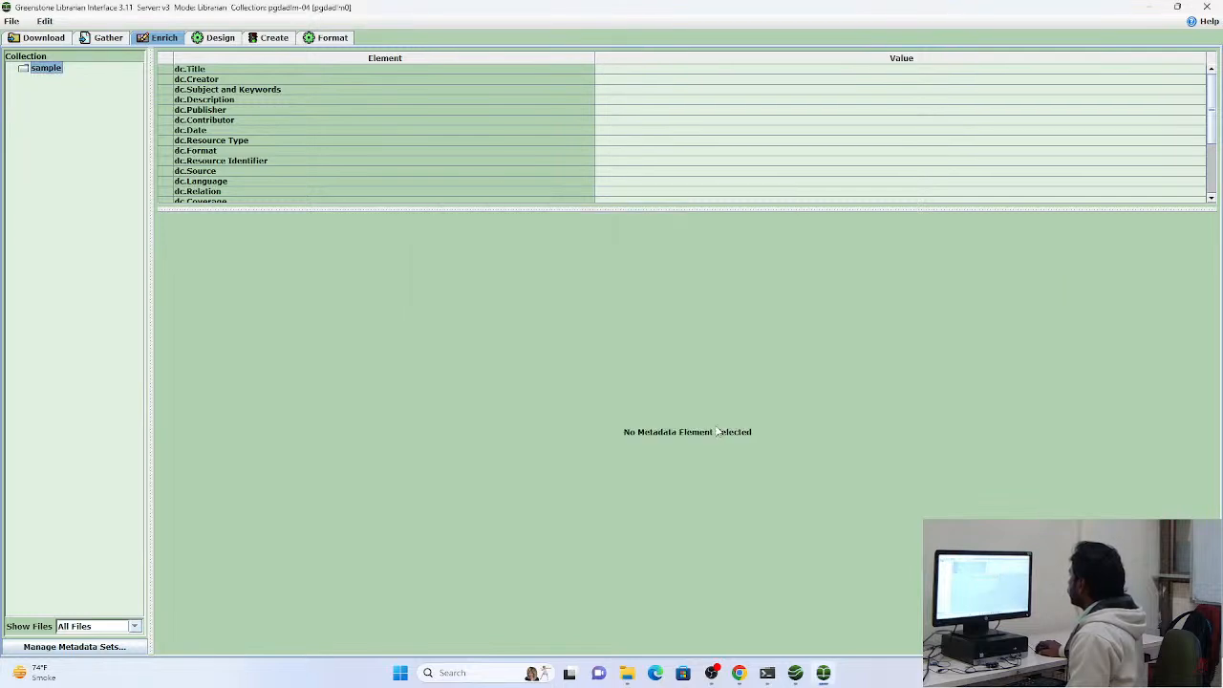
Select the sample folder and enlarge the metadata table to fit all dc and gs elements
click(61, 80)
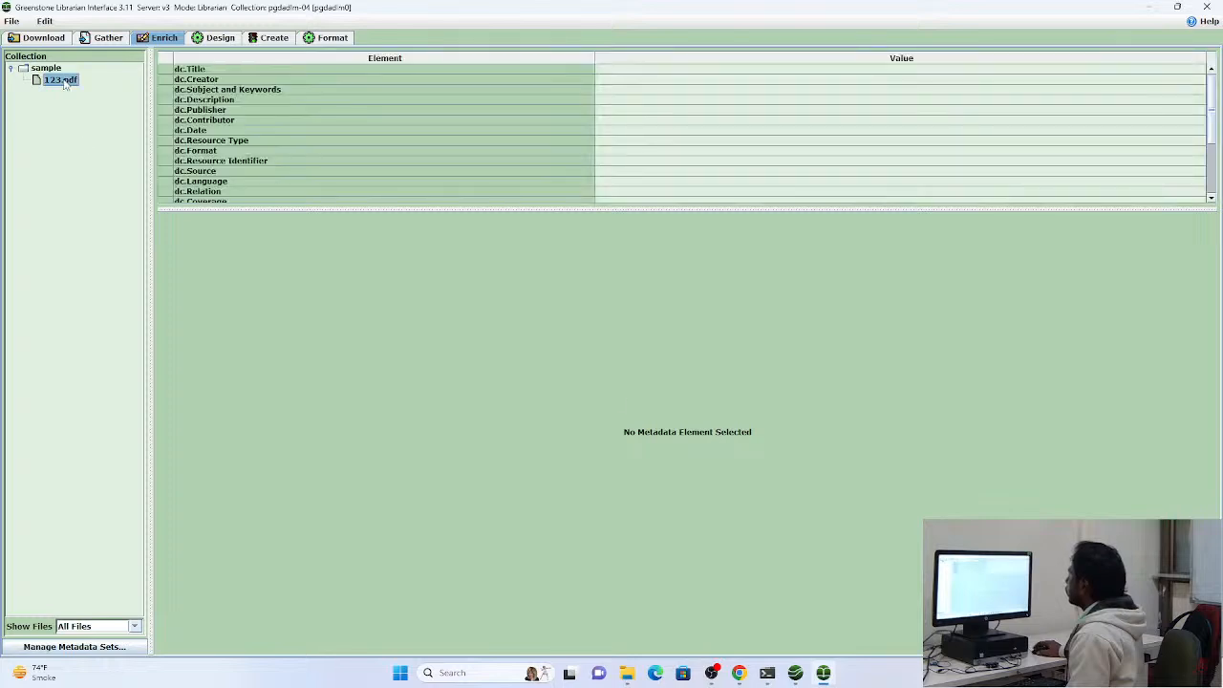
click(50, 69)
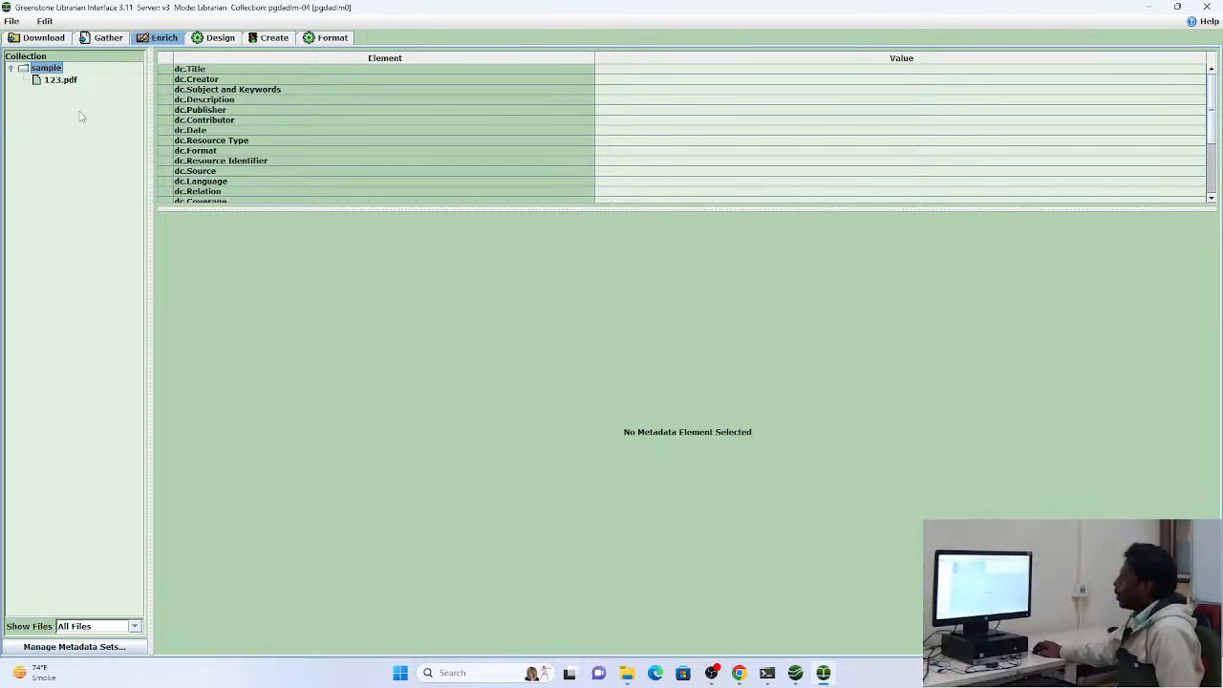
scroll(276, 96, down, 3)
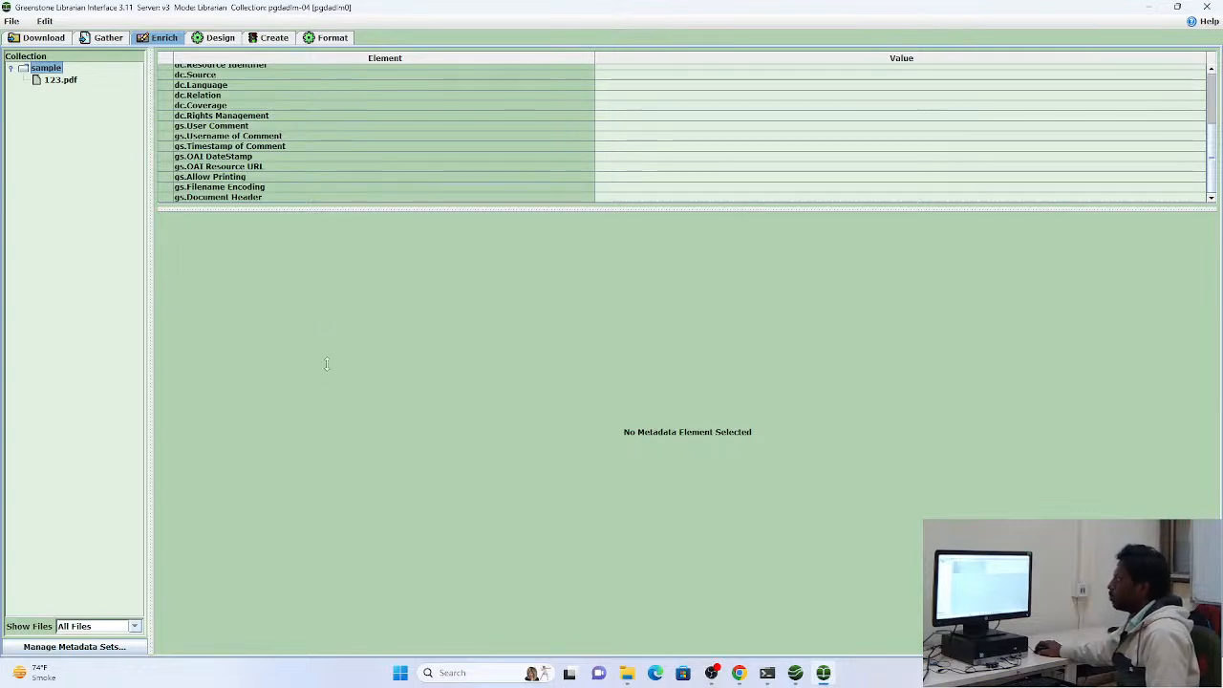
drag(326, 364, 327, 442)
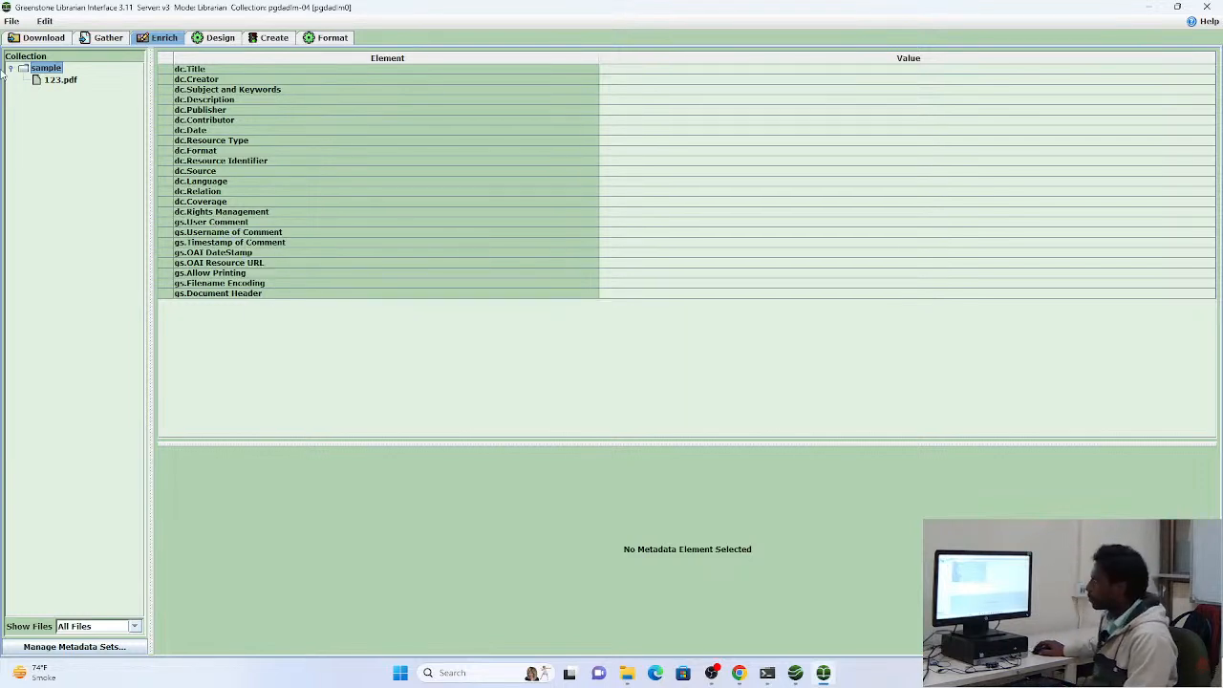
Select the dc.Title value of 123.pdf in the metadata table
click(50, 81)
double_click(50, 82)
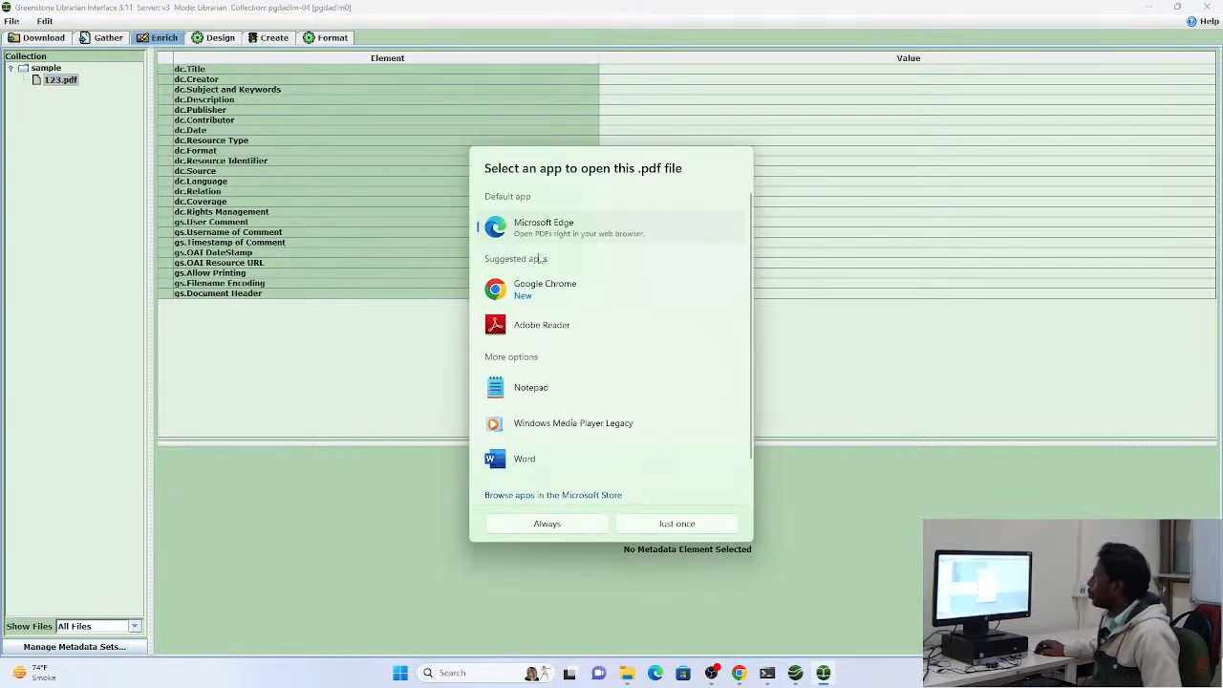
click(368, 110)
click(666, 70)
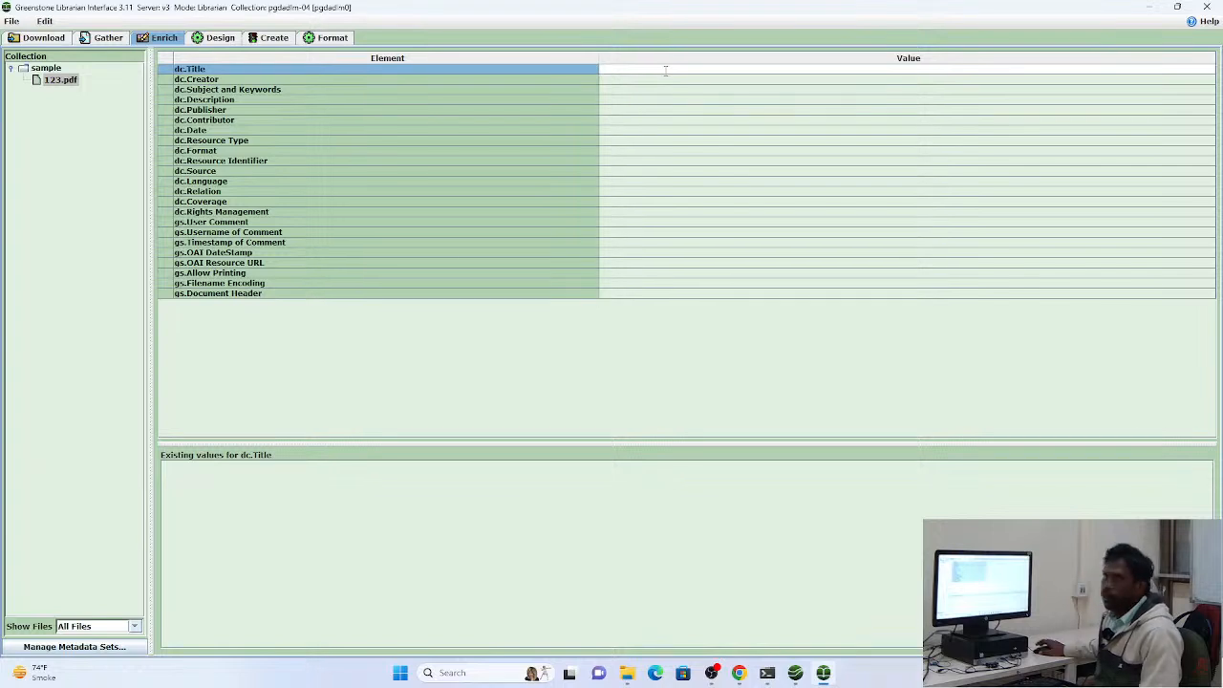
Open 123.pdf from the sample folder in Adobe Reader
click(62, 81)
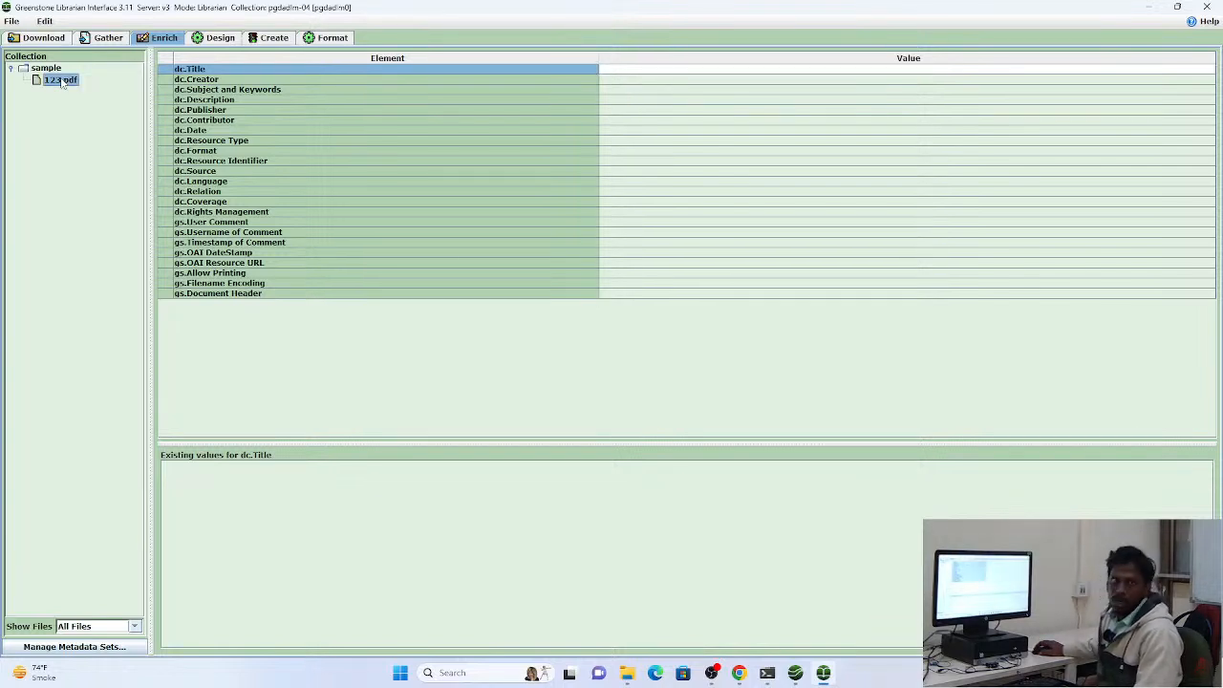
double_click(62, 81)
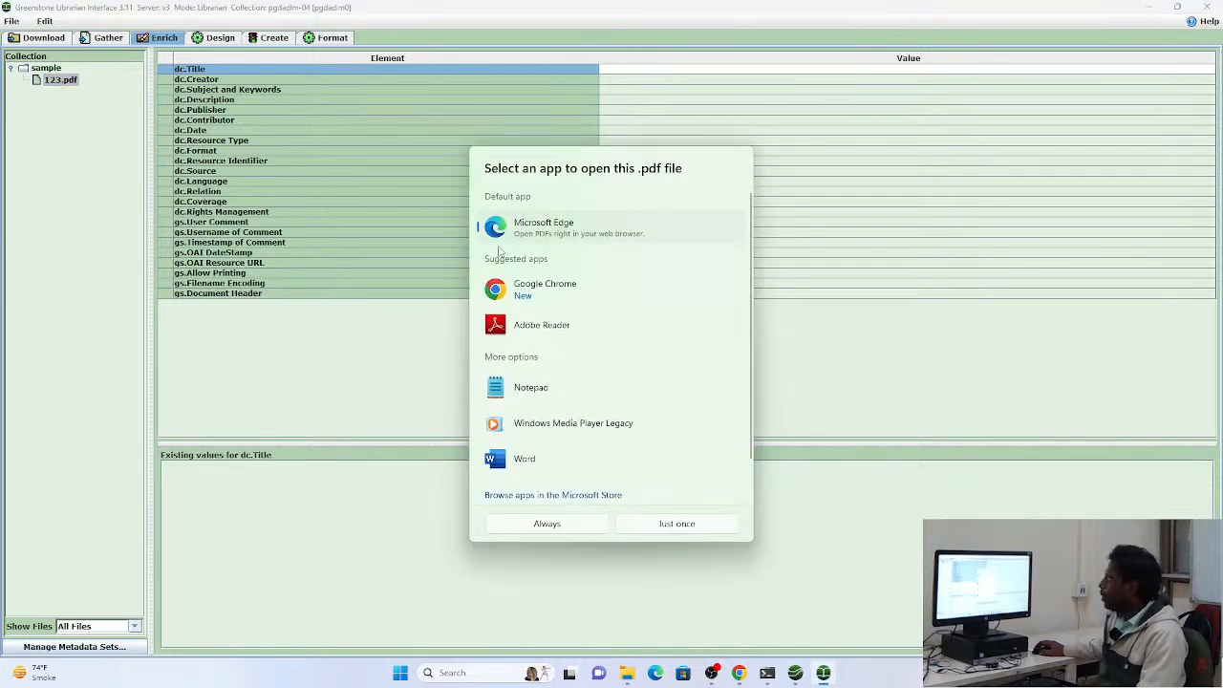
double_click(525, 325)
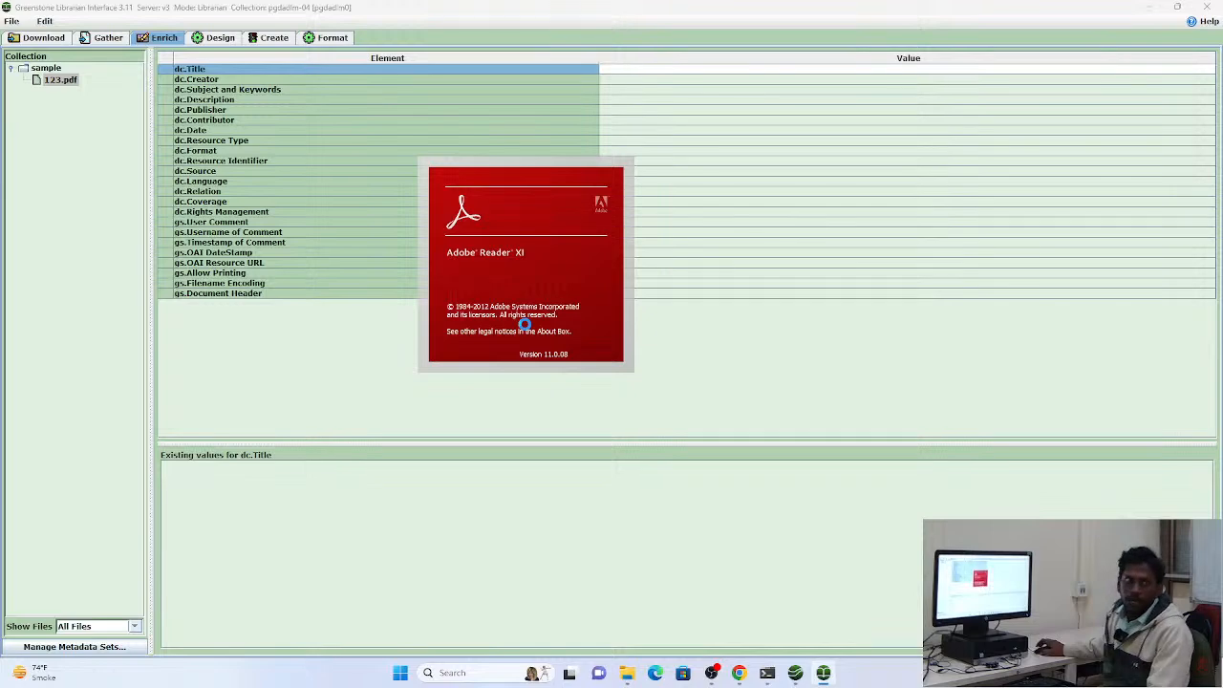
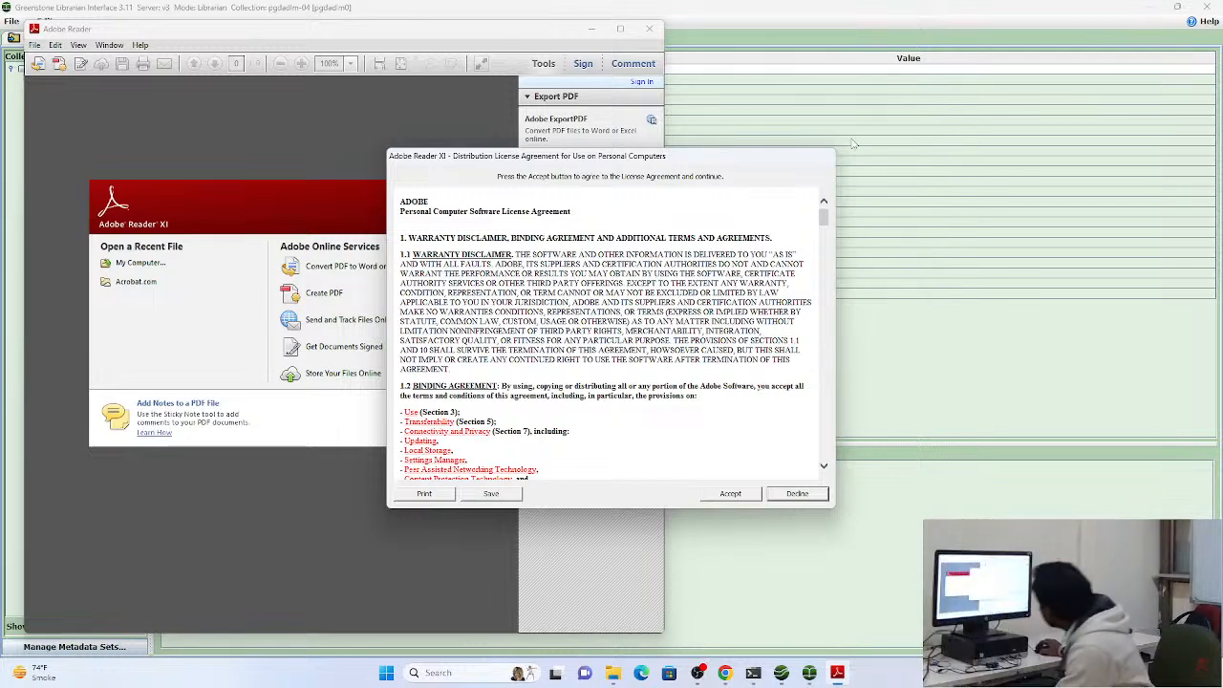
Accept the Adobe Reader license agreement, restore Greenstone to a smaller window, and hide the task pane beside 123.pdf
click(731, 494)
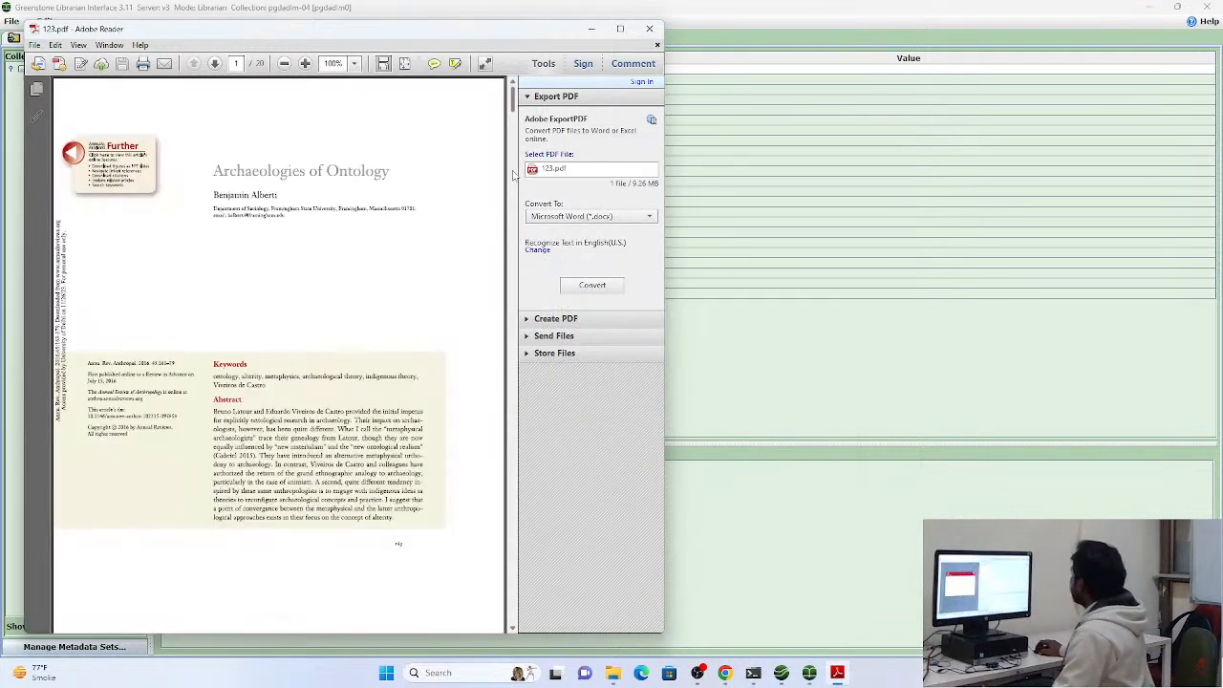
drag(604, 7, 660, 202)
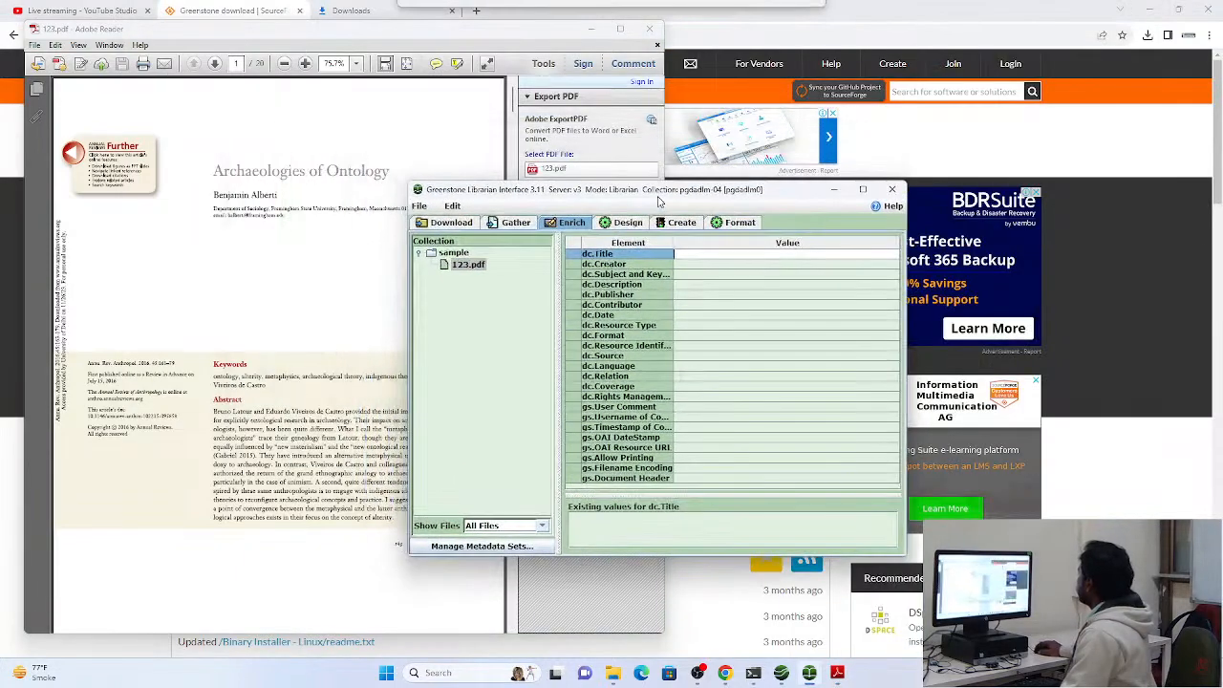
click(234, 172)
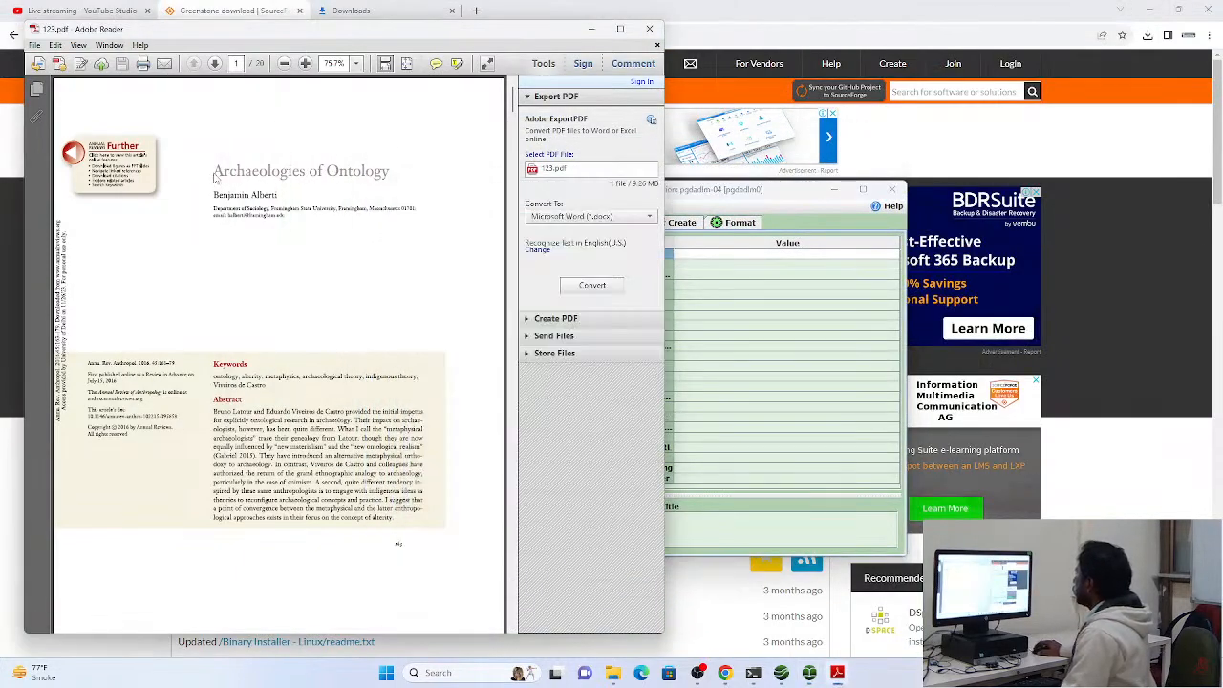
scroll(315, 296, down, 5)
scroll(318, 308, up, 5)
click(537, 100)
click(550, 66)
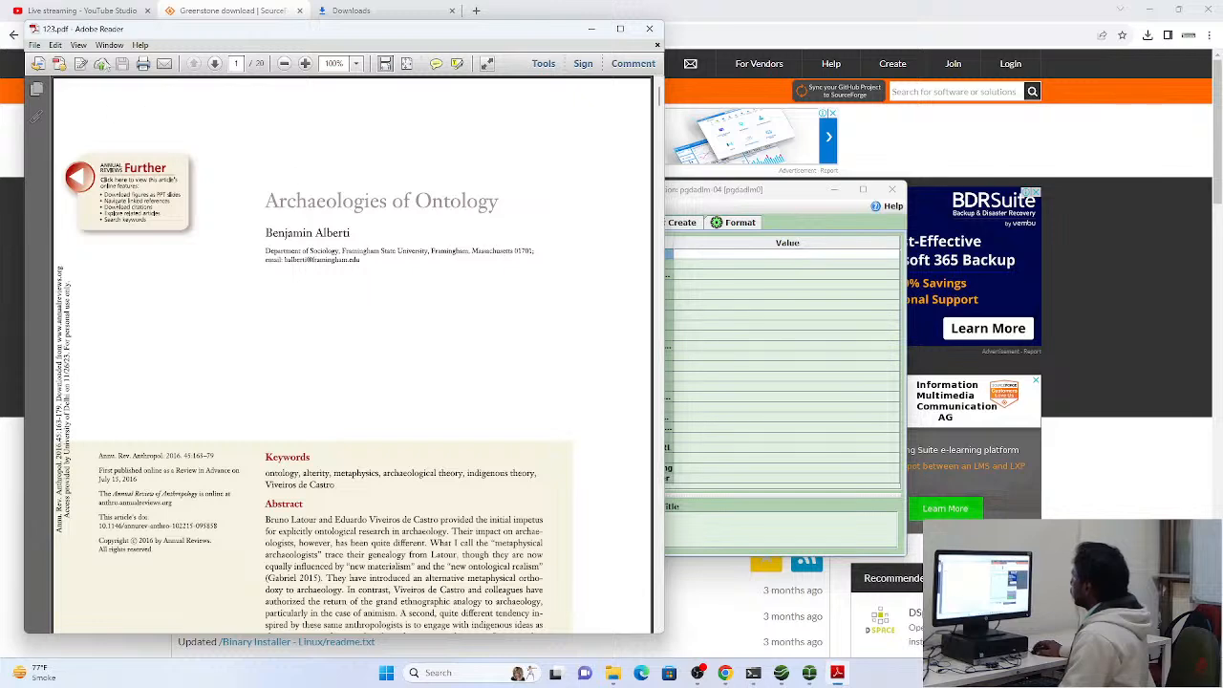
Arrange the Adobe Reader and Greenstone windows so the article's title and author stay readable beside the metadata table
drag(197, 29, 536, 79)
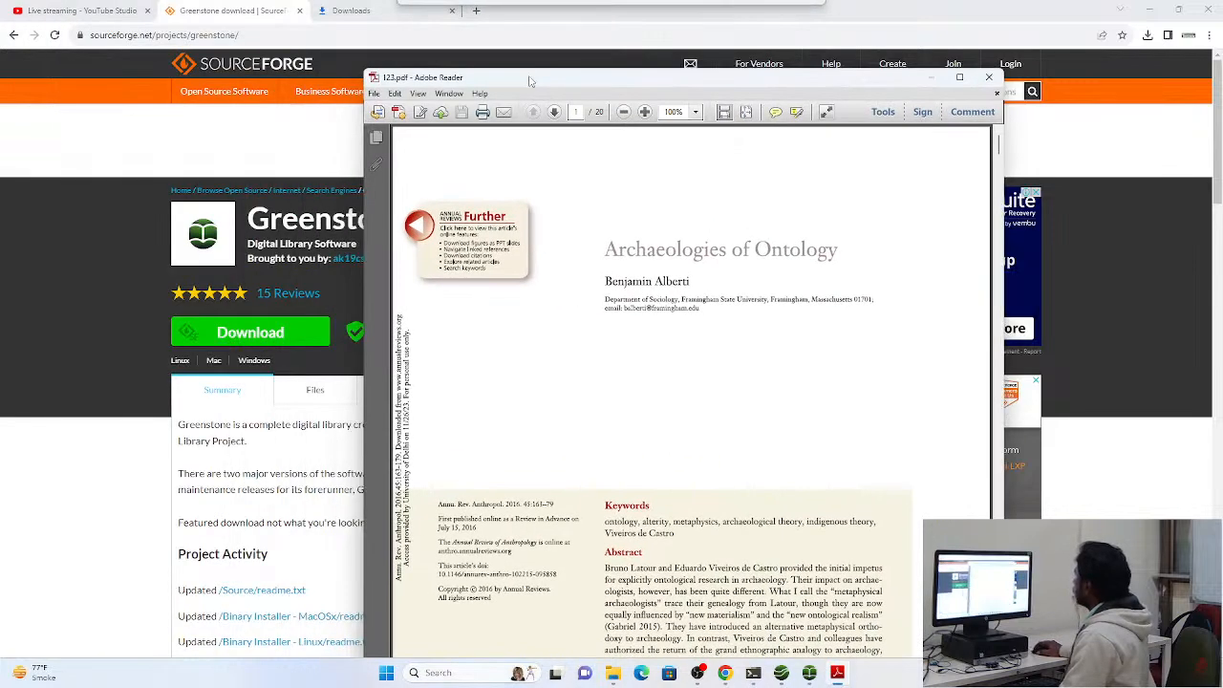
click(796, 114)
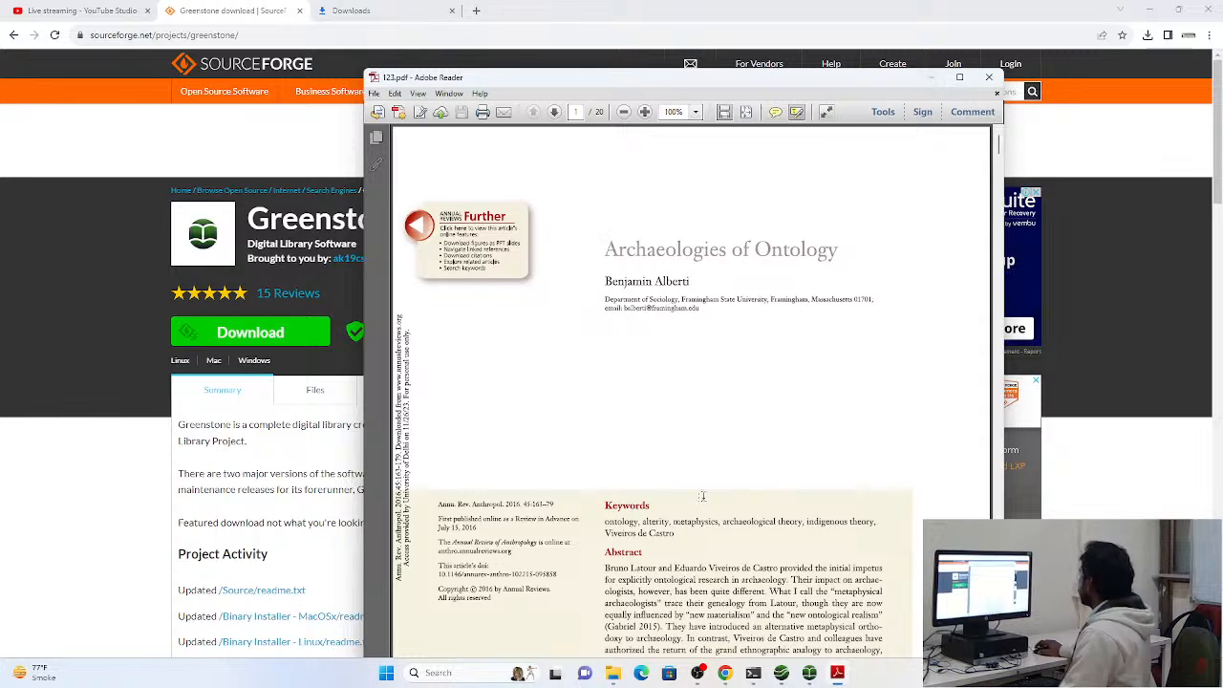
click(810, 671)
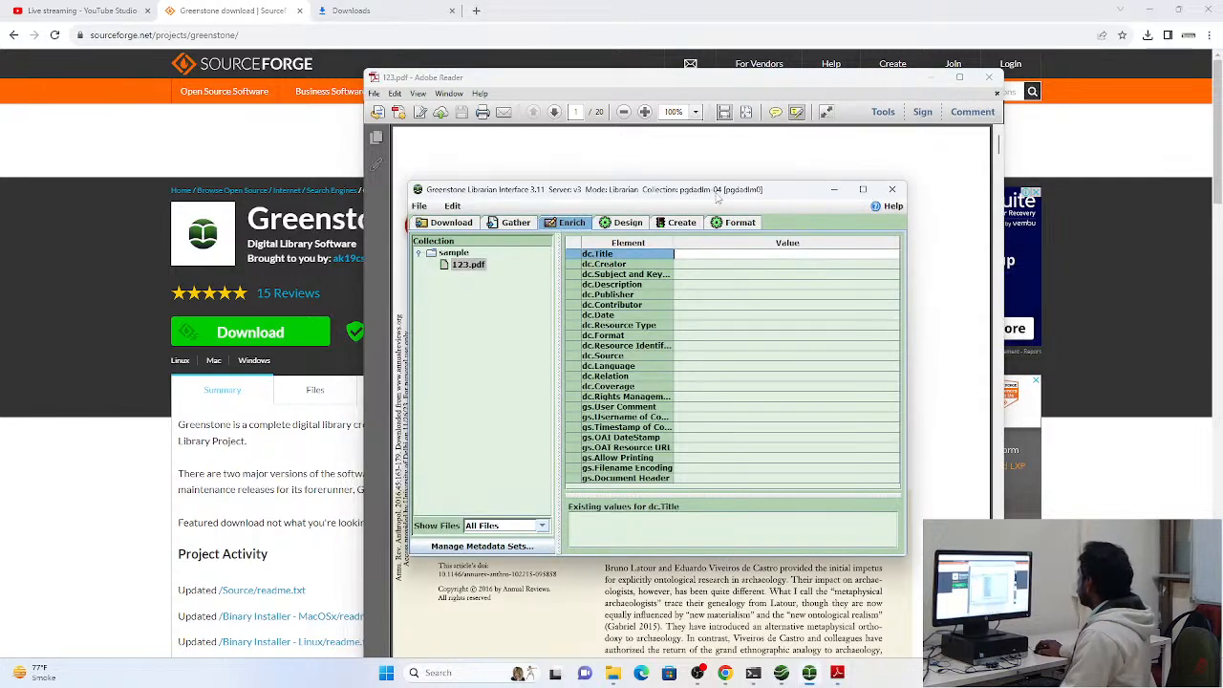
drag(716, 197, 368, 290)
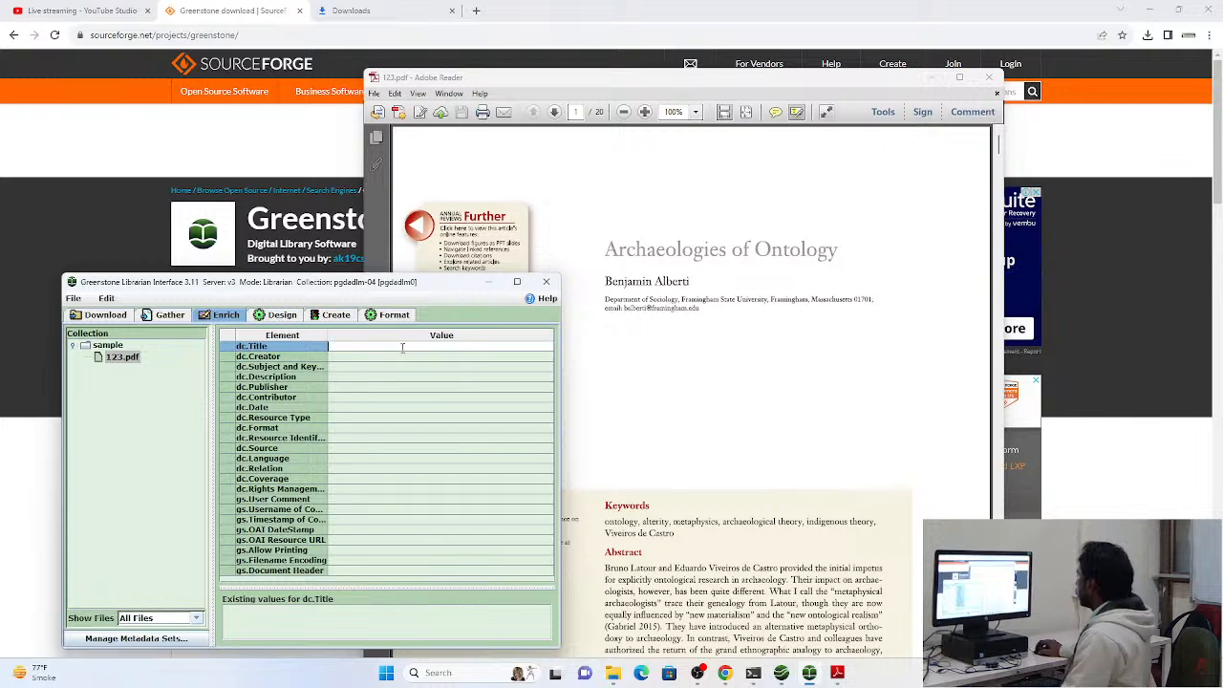
Set the dc.Title of 123.pdf to "Archaeologies of Ontology"
text(Arc)
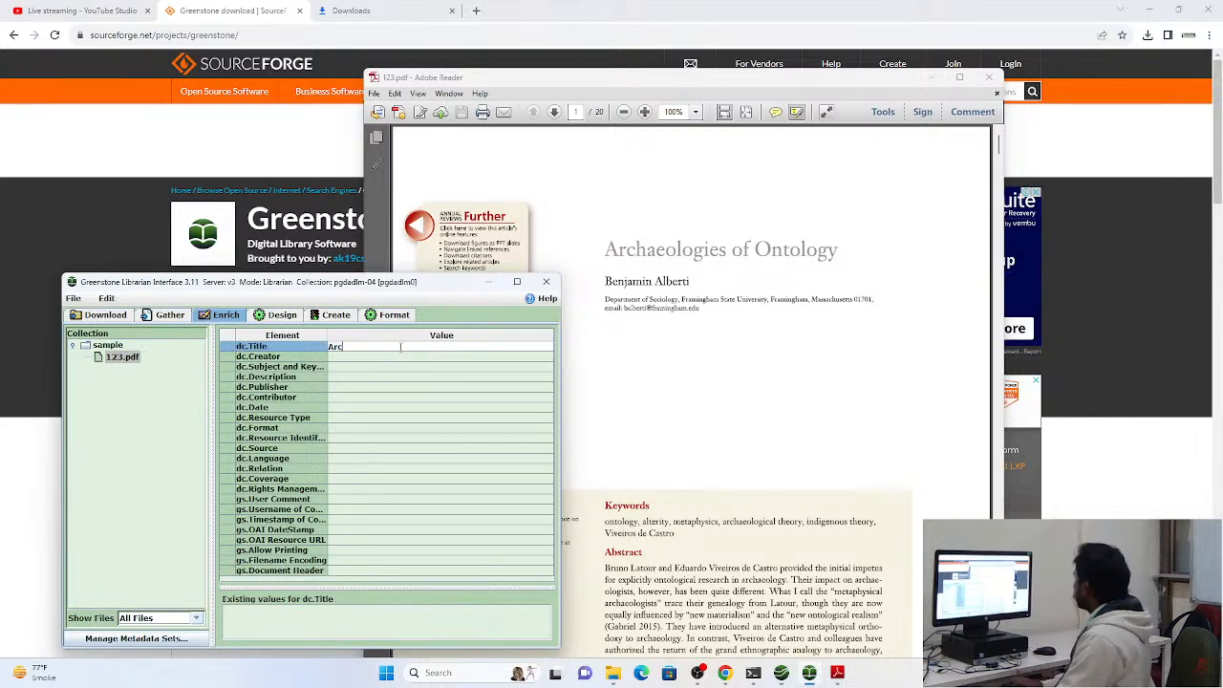
text(haeol)
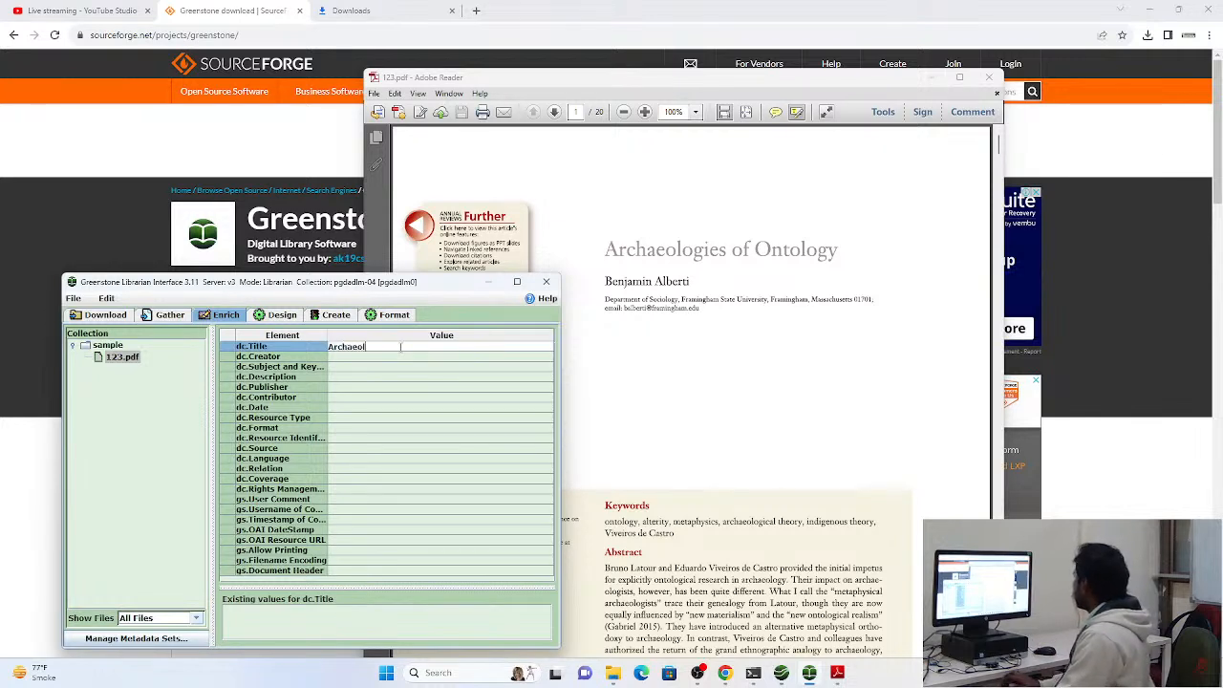
text(ogies of Ontology)
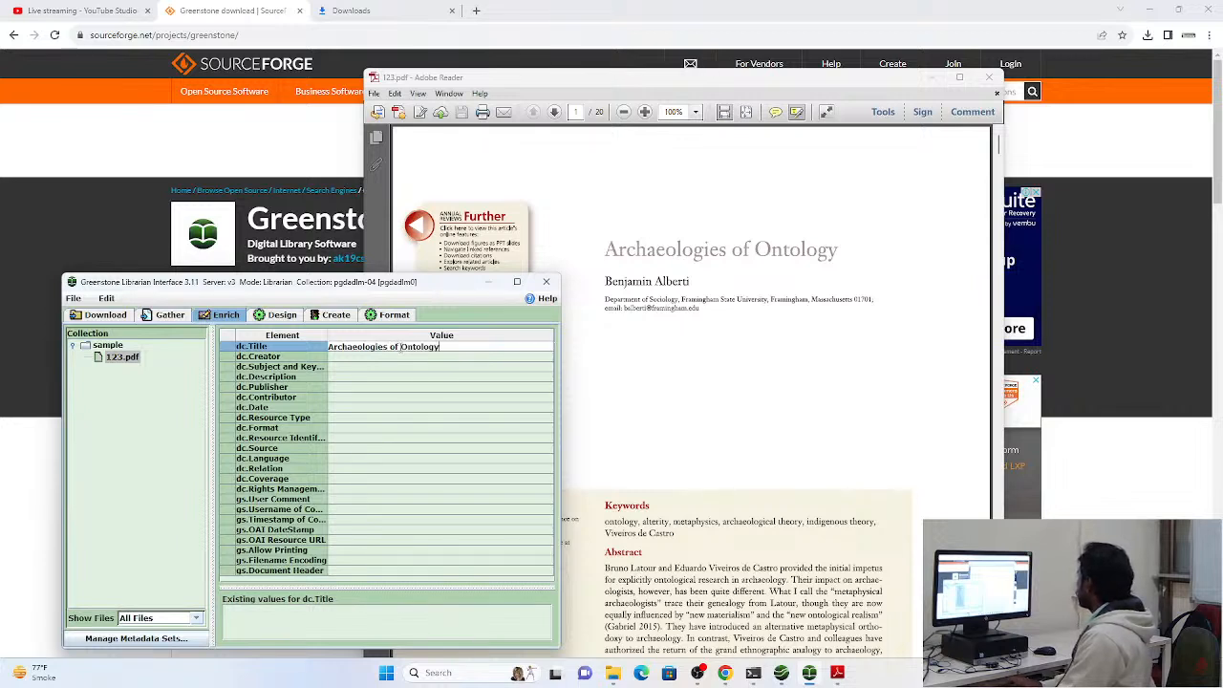
Enter the article author's full name as the dc.Creator of 123.pdf
click(400, 356)
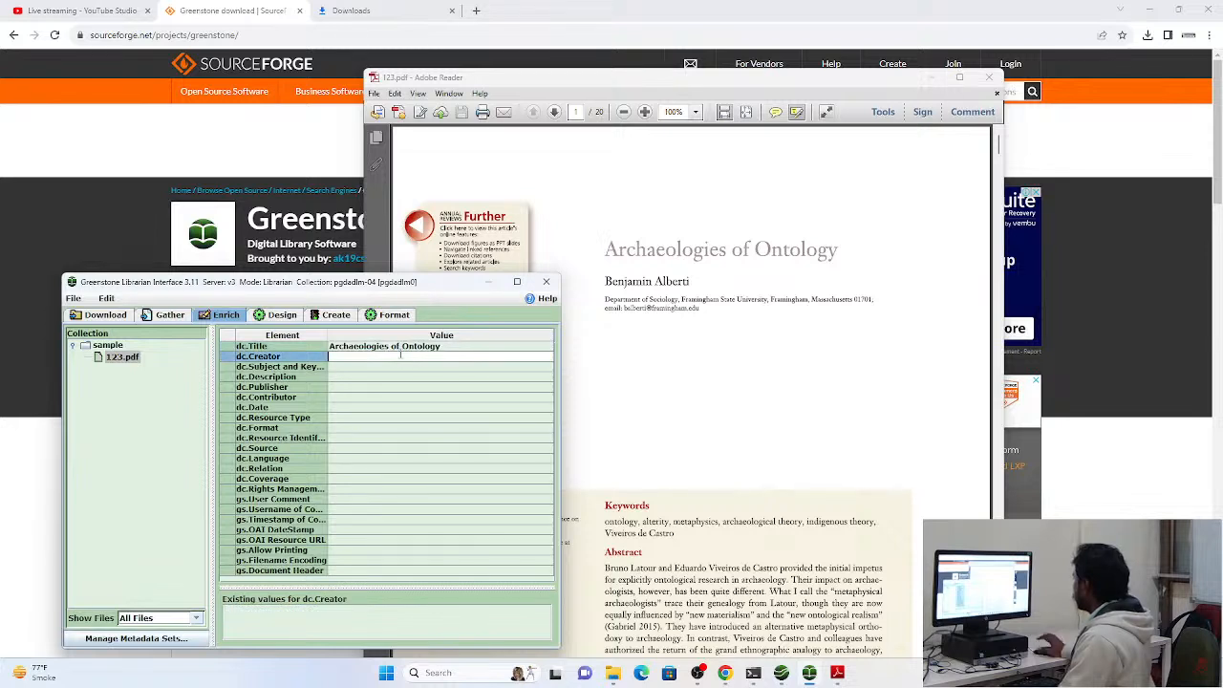
text(Benjamin)
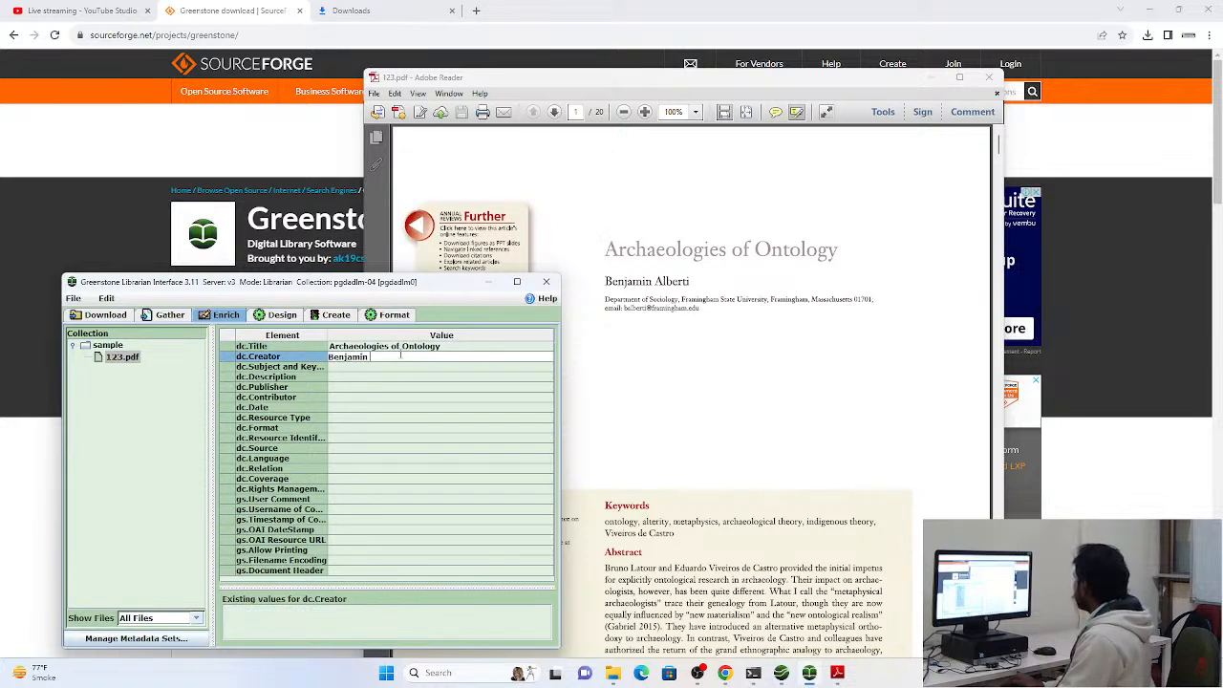
text( Alb)
key(BackSpace)
text(lberti)
key(Return)
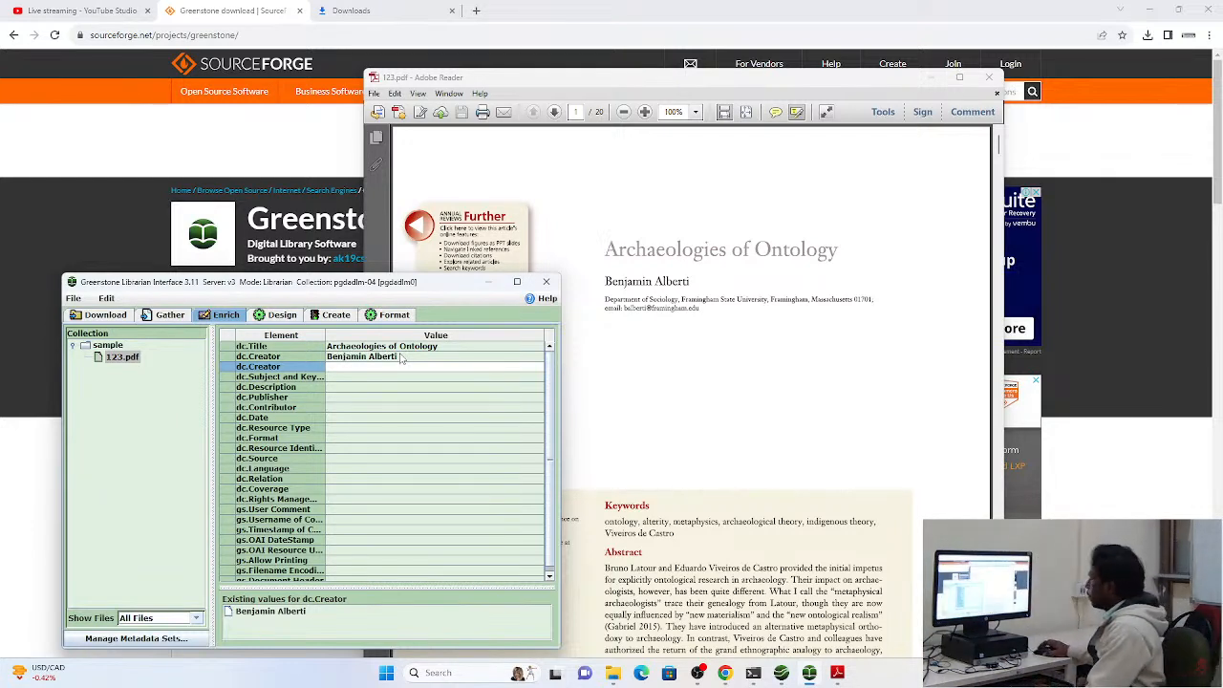
Reposition Greenstone beside the article's first page and set dc.Subject and Keywords and dc.Description of 123.pdf to "Ontolog"
drag(342, 281, 629, 173)
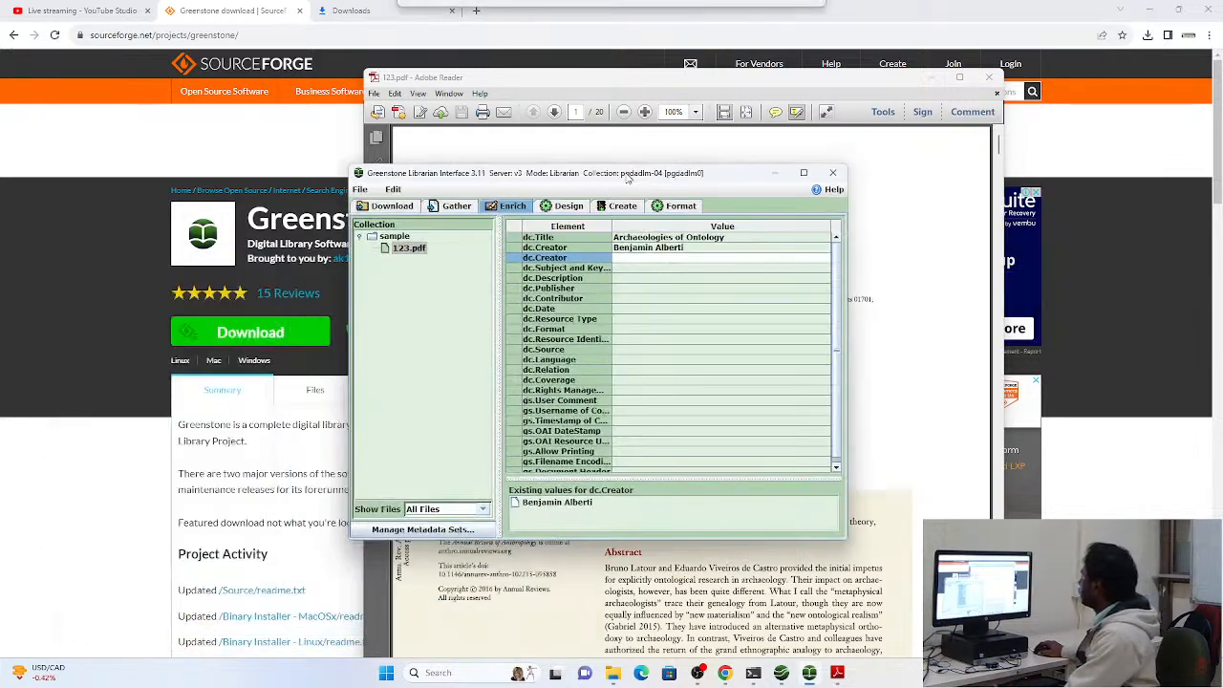
click(804, 173)
drag(623, 13, 959, 359)
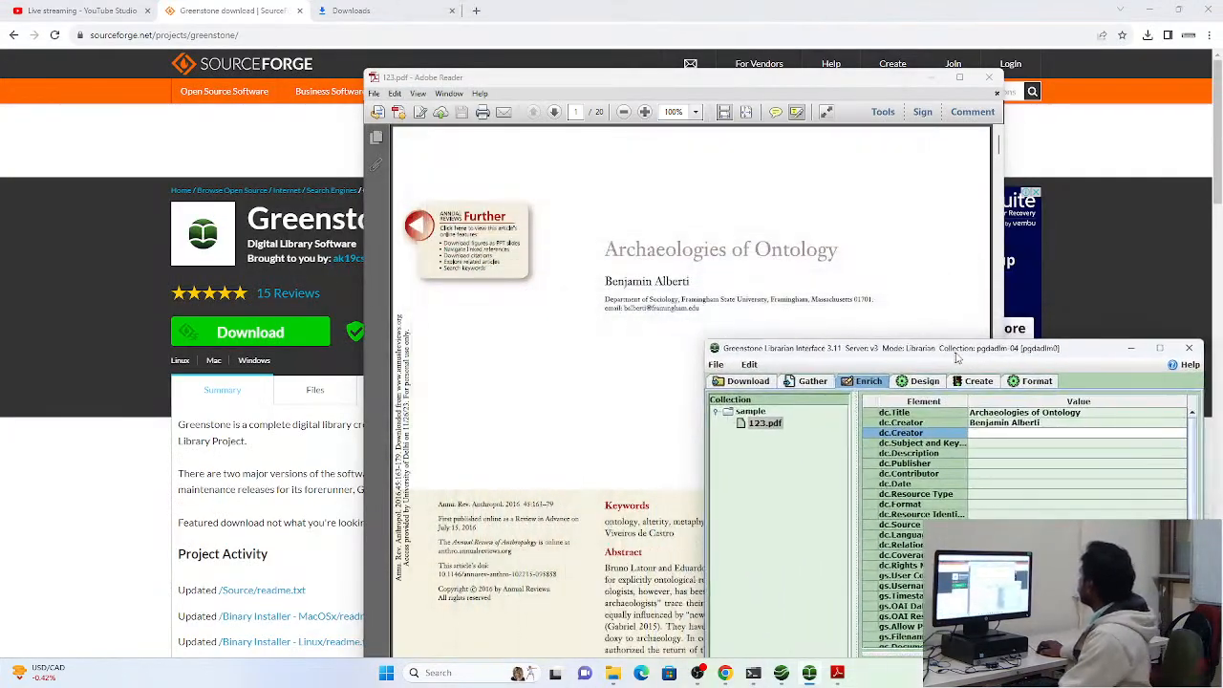
click(987, 442)
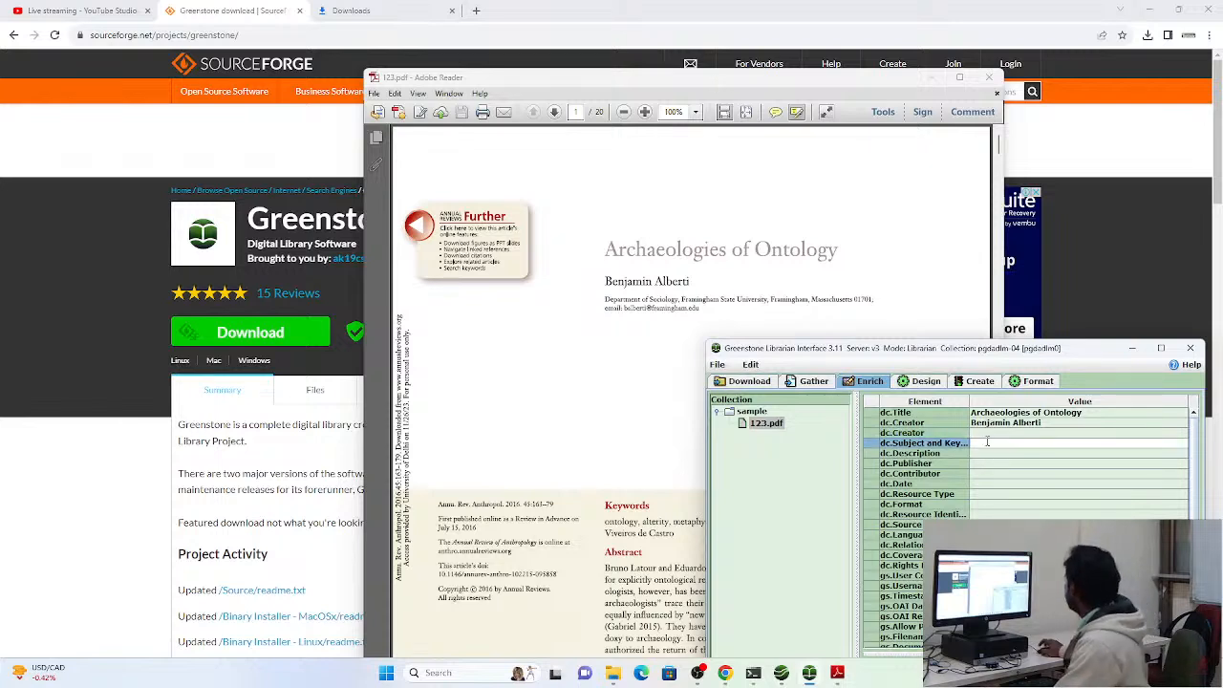
text(Ontology)
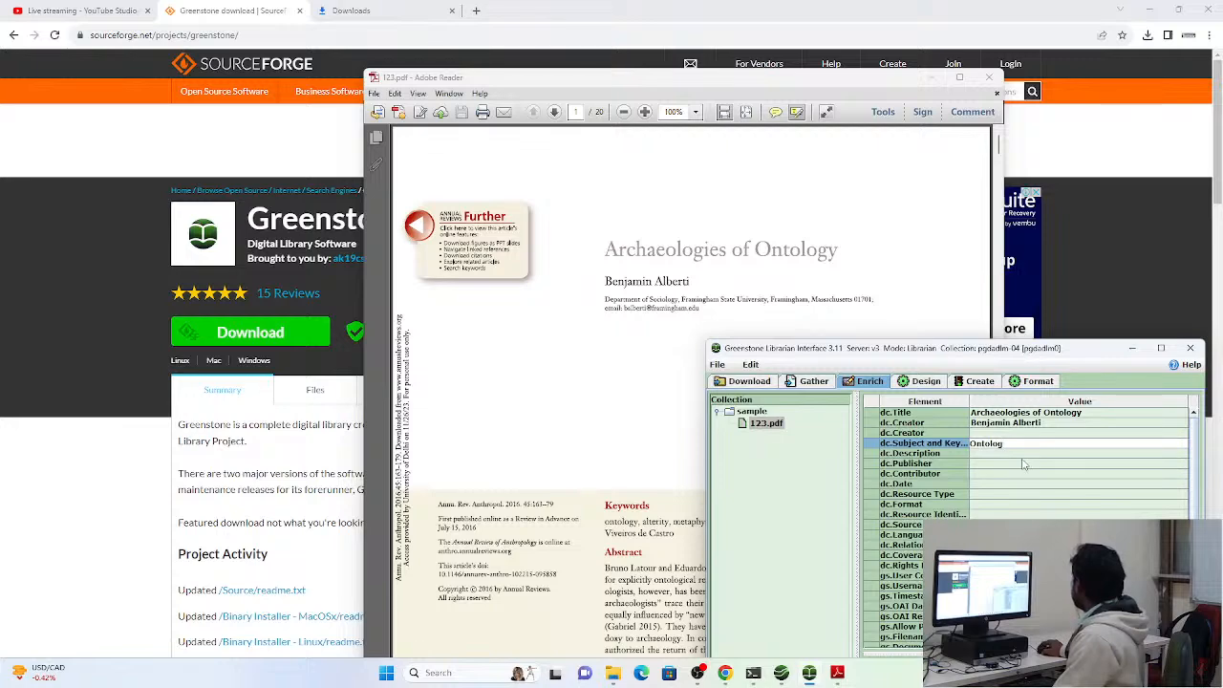
click(1024, 465)
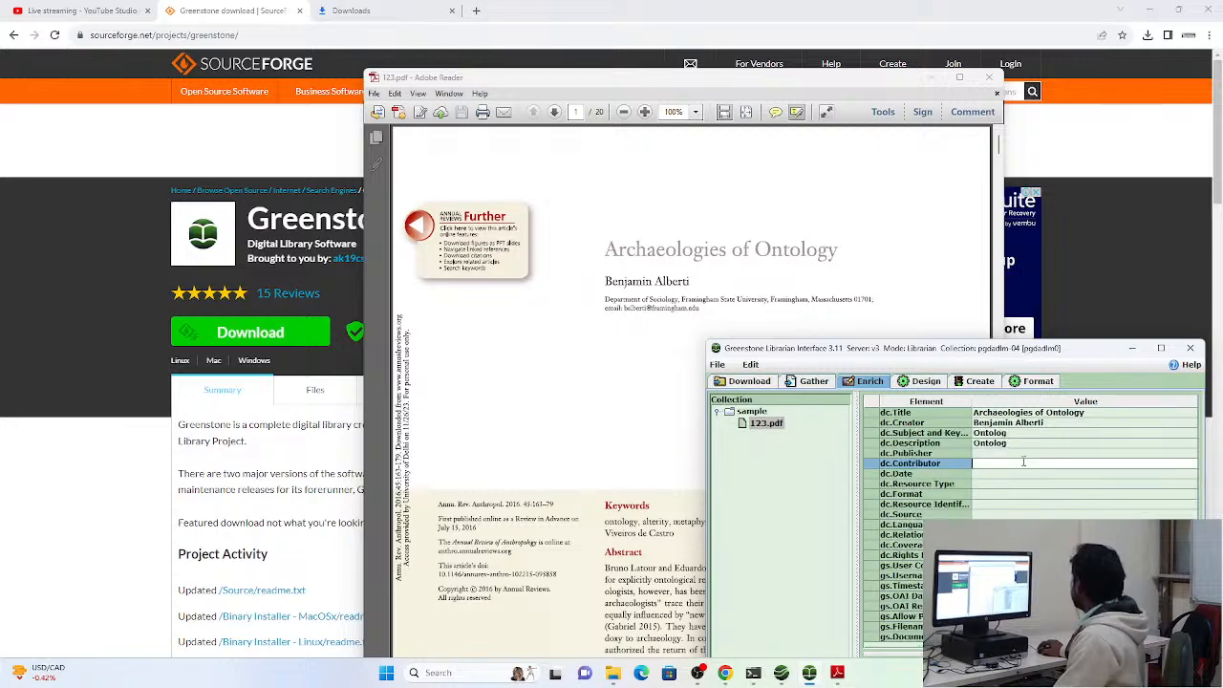
Look through the article's opening pages and set the dc.Format of 123.pdf to "pdf"
scroll(548, 424, down, 1)
scroll(547, 424, down, 1)
scroll(546, 426, up, 2)
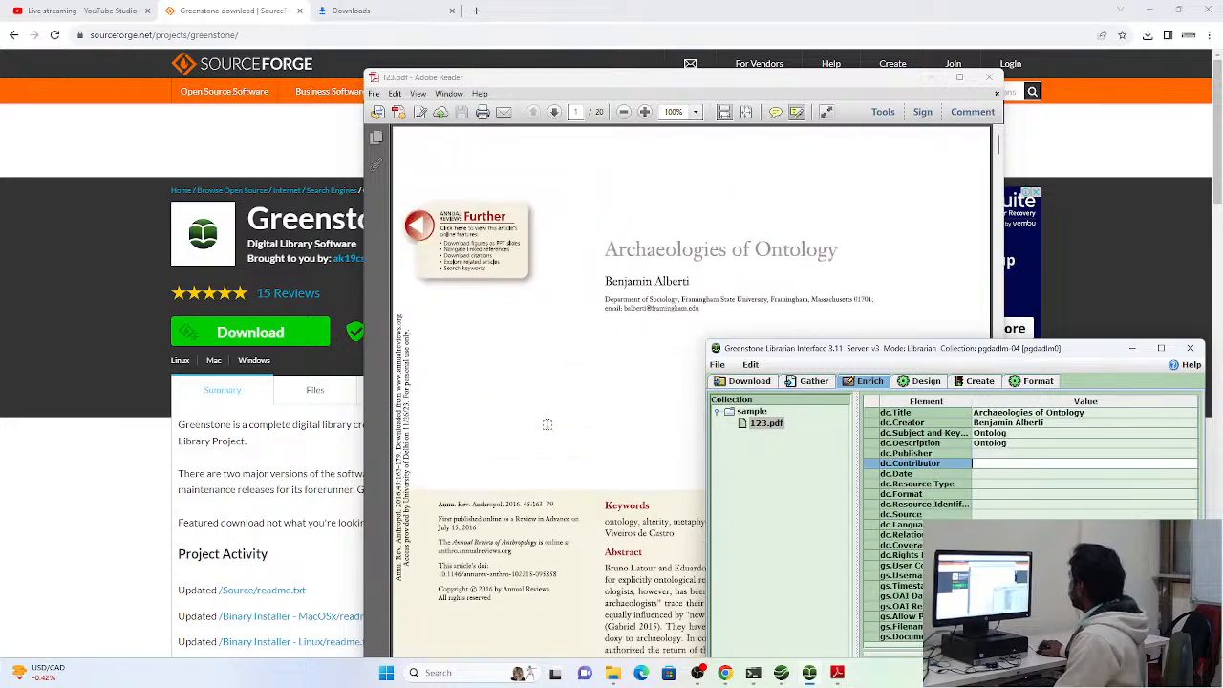
scroll(546, 426, down, 15)
scroll(546, 424, up, 12)
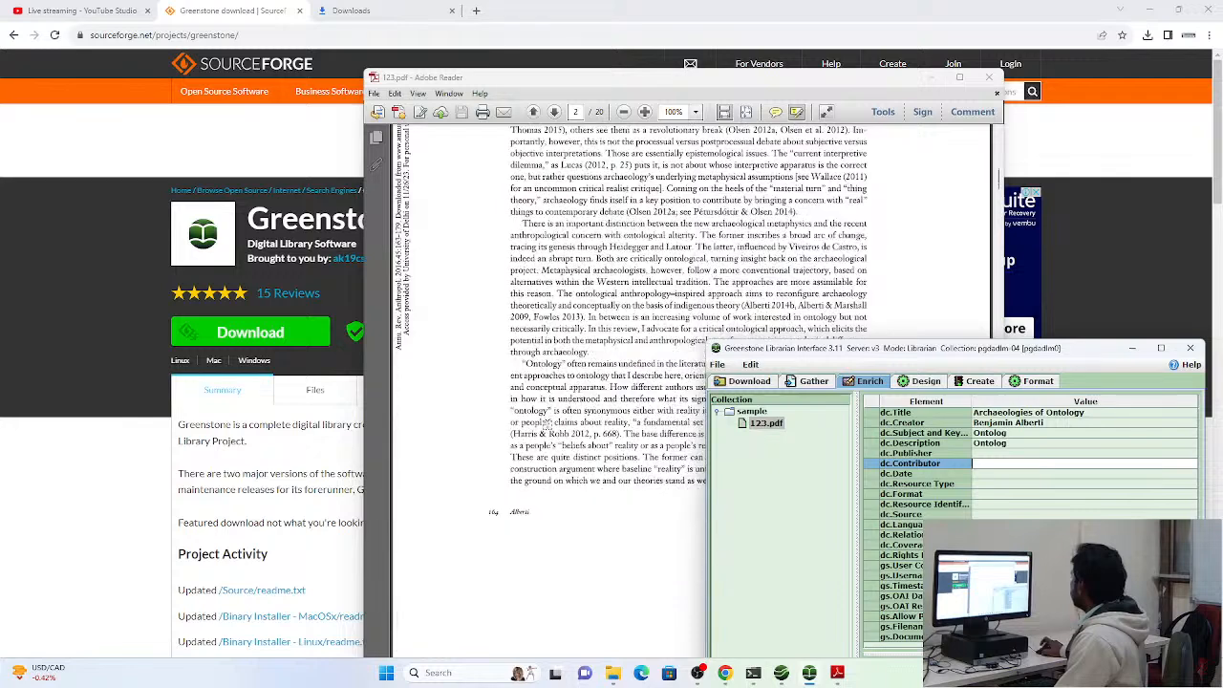
click(979, 495)
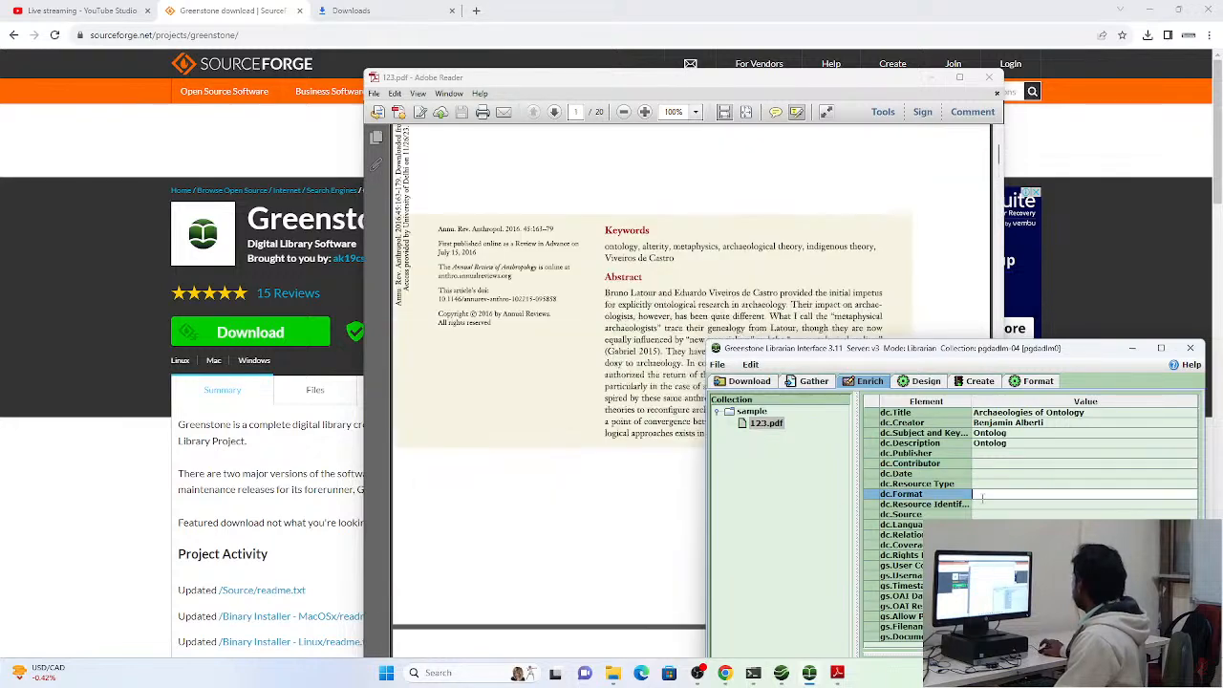
text(pdf)
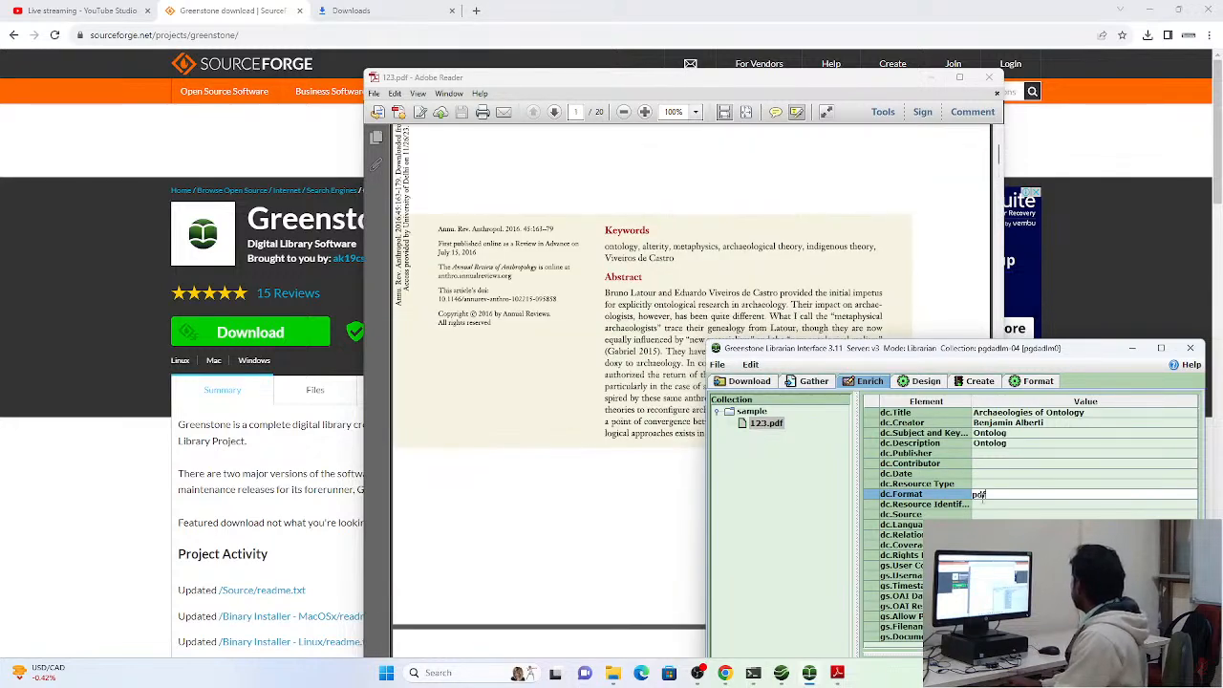
Set the dc.Language of 123.pdf to "English" and maximize the Greenstone window
click(984, 522)
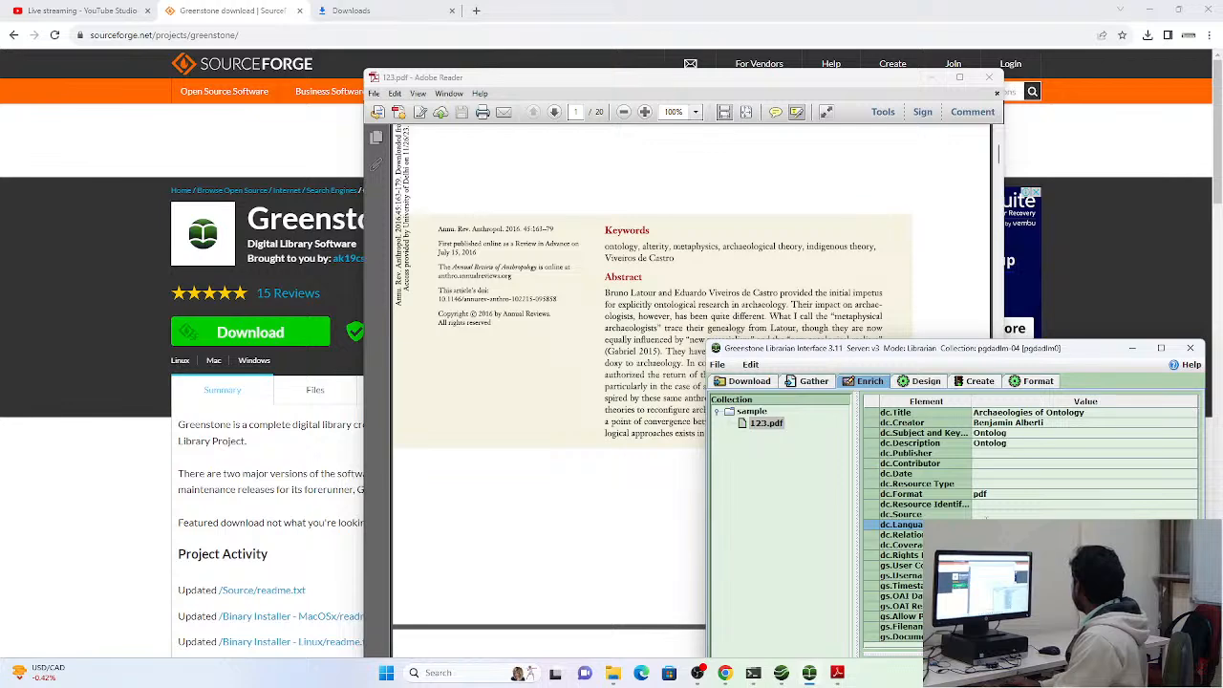
click(1157, 336)
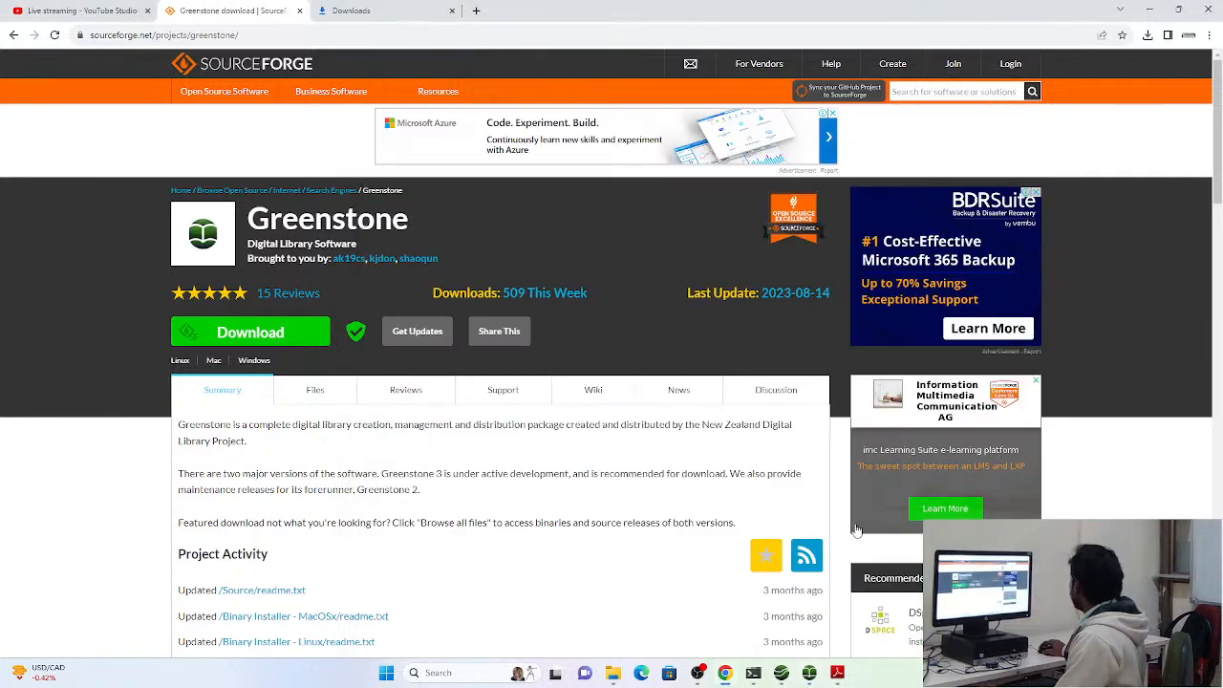
key(alt+Tab)
click(1160, 348)
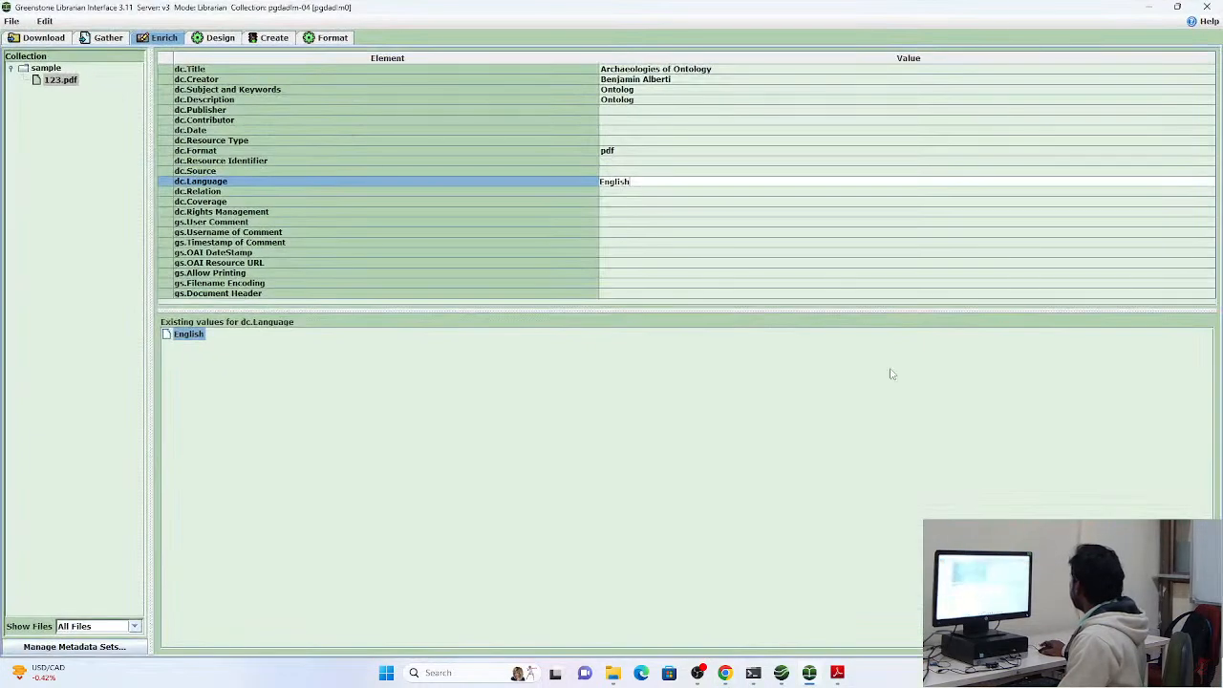
Review the collection's design settings: document plugins, search indexes, partition indexes and browsing classifiers
click(215, 38)
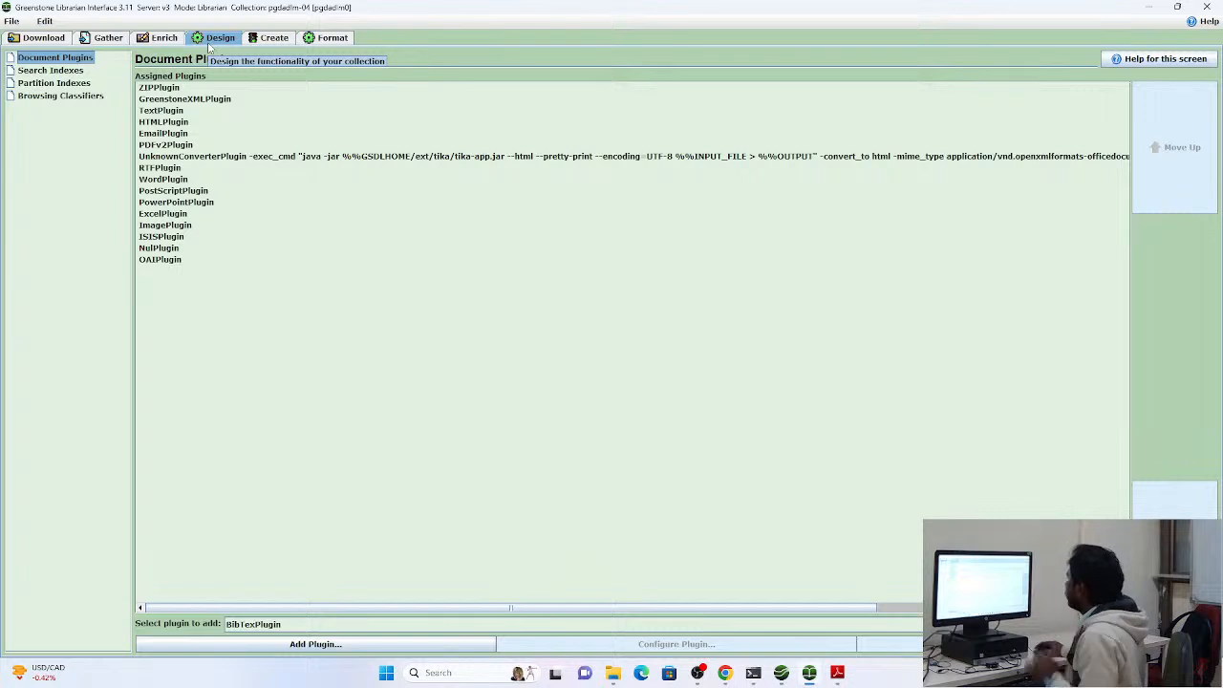
click(80, 72)
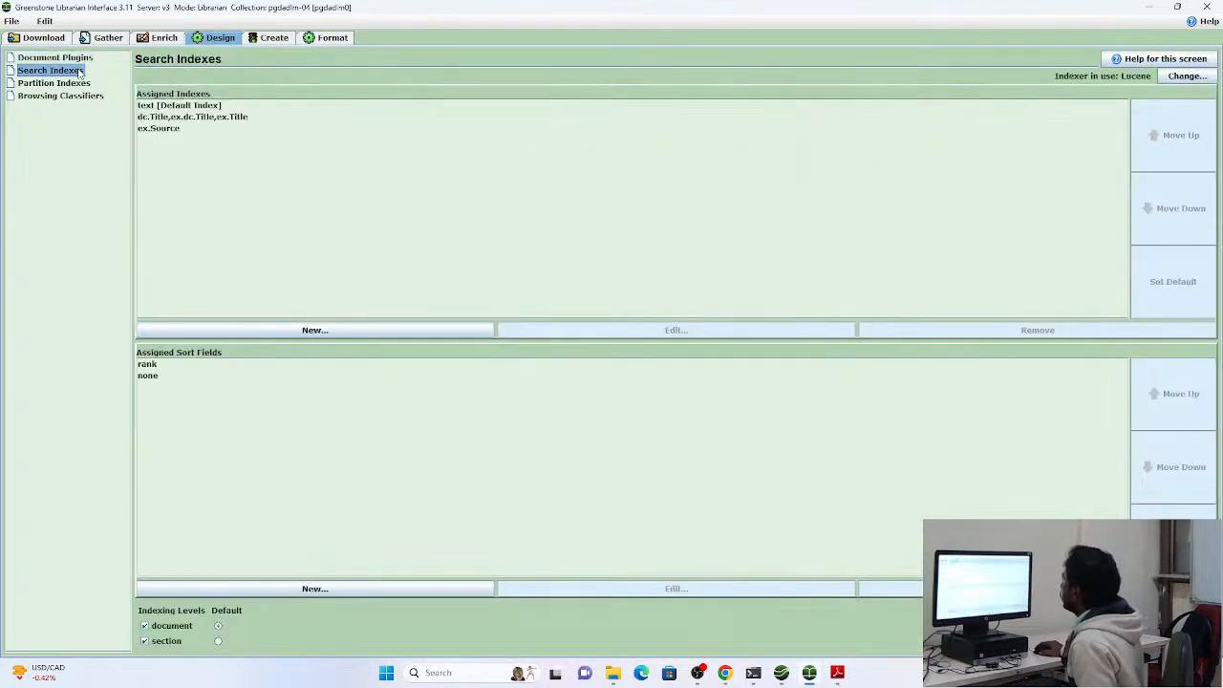
click(81, 84)
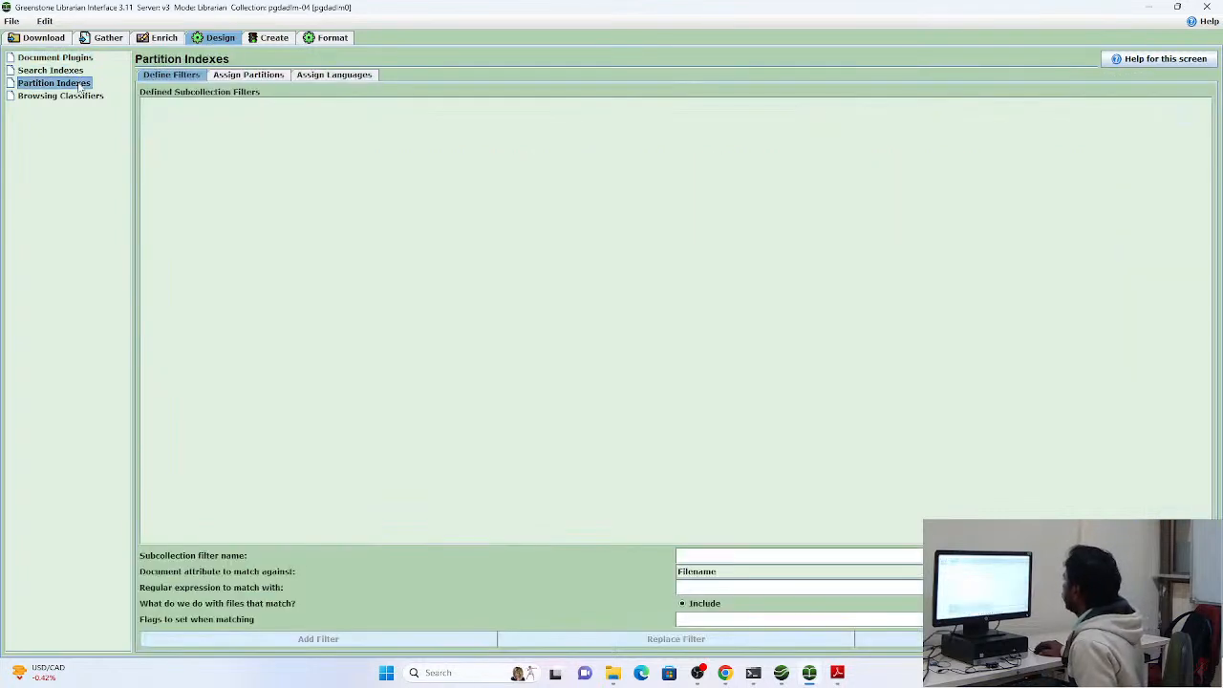
click(84, 97)
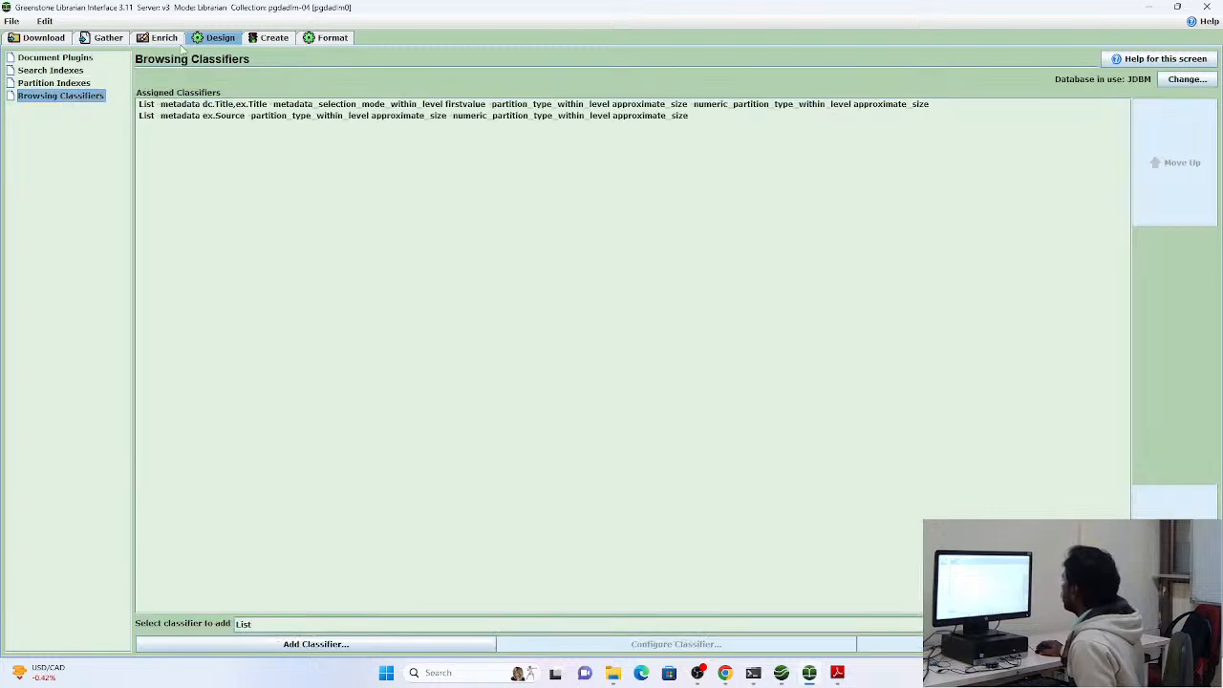
Build the pgdadlm-04 collection with a complete rebuild and dismiss the creation result message
click(260, 43)
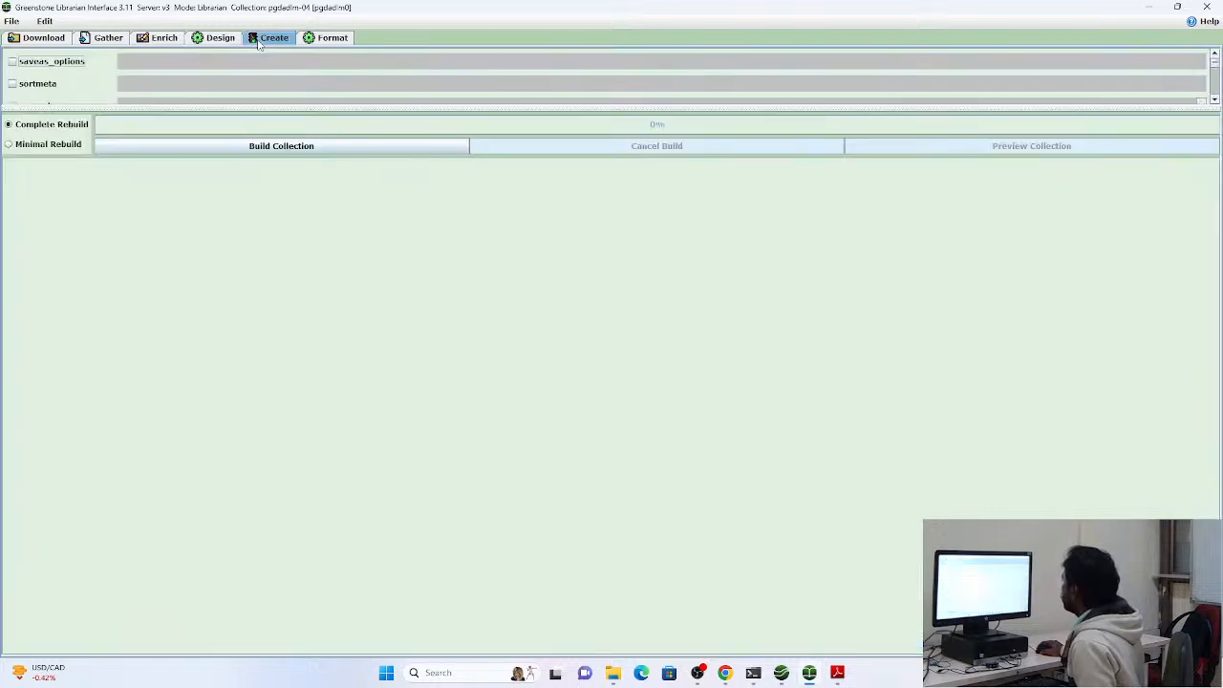
click(281, 148)
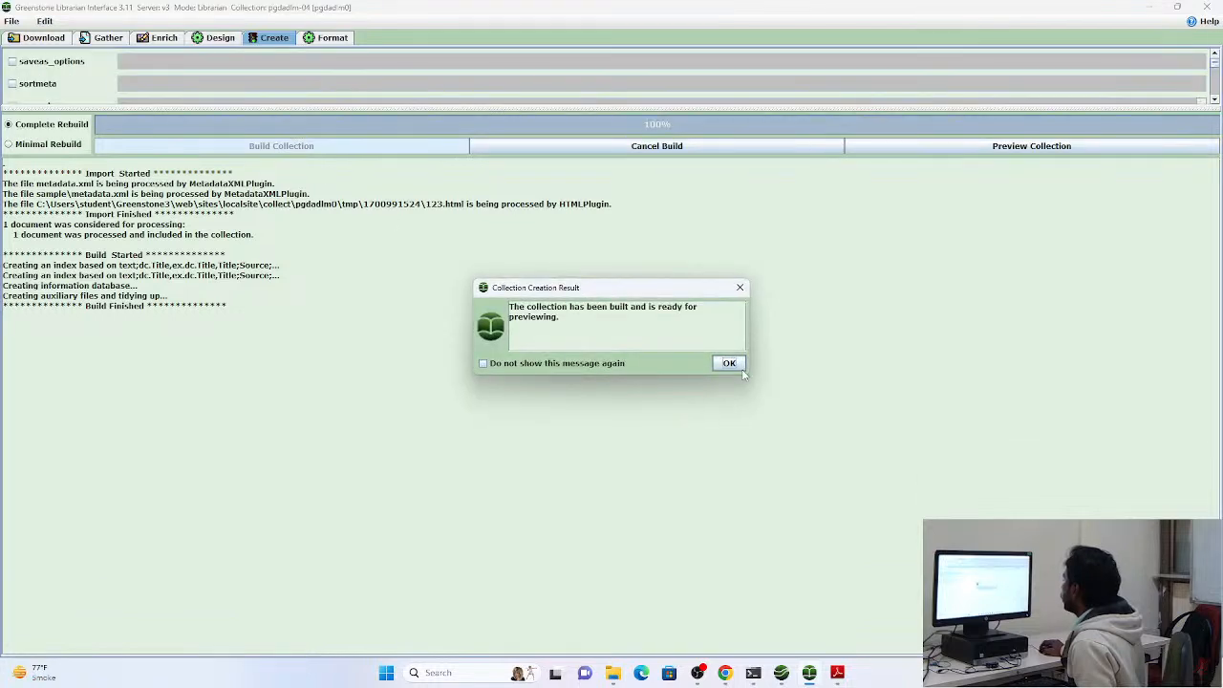
click(742, 367)
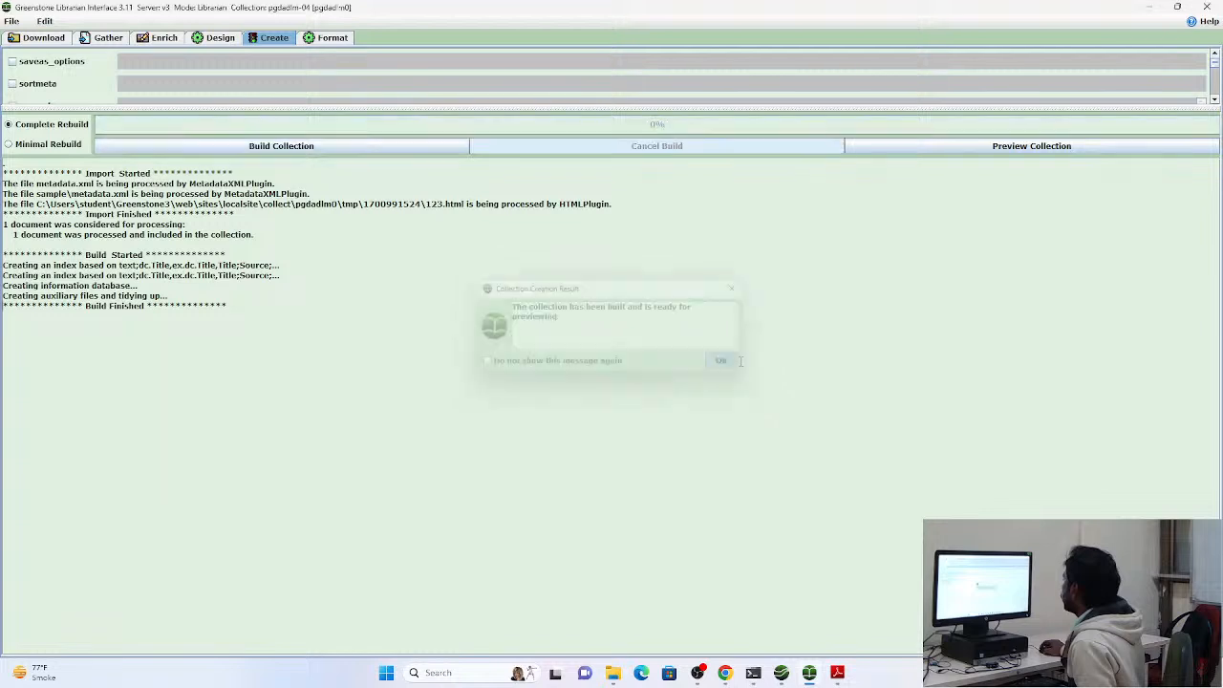
Preview the pgdadlm-04 collection in the browser and run a text search for "ontology", repeating the query once
click(1010, 151)
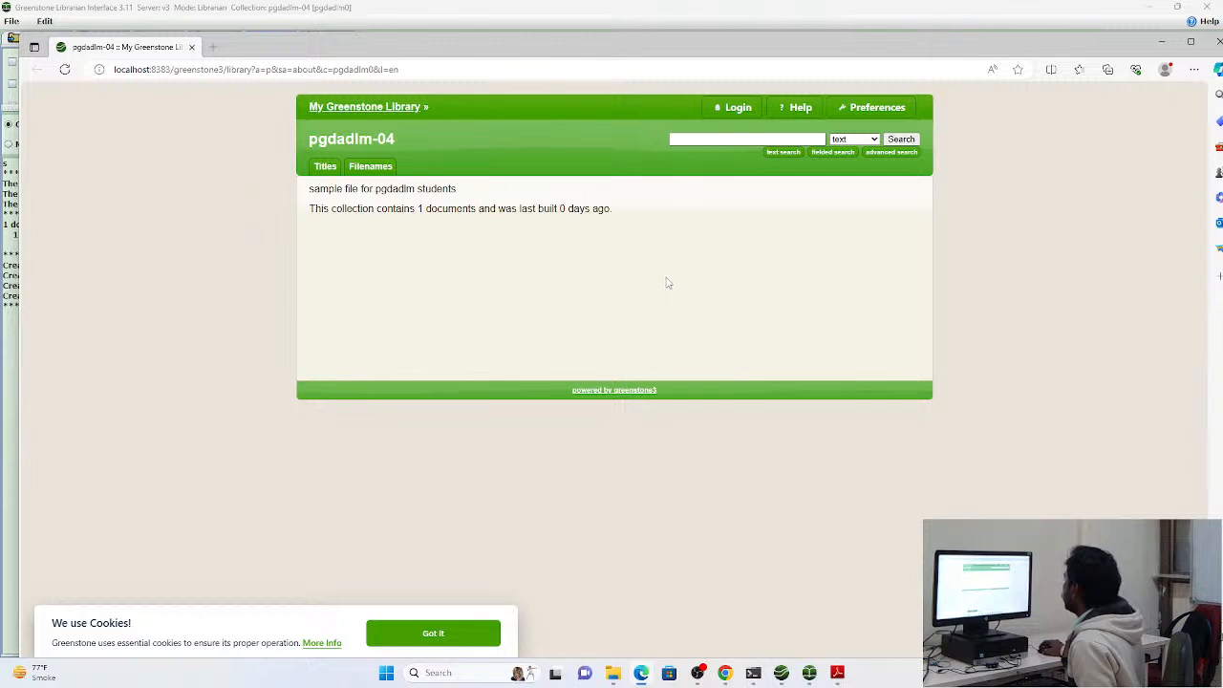
click(728, 139)
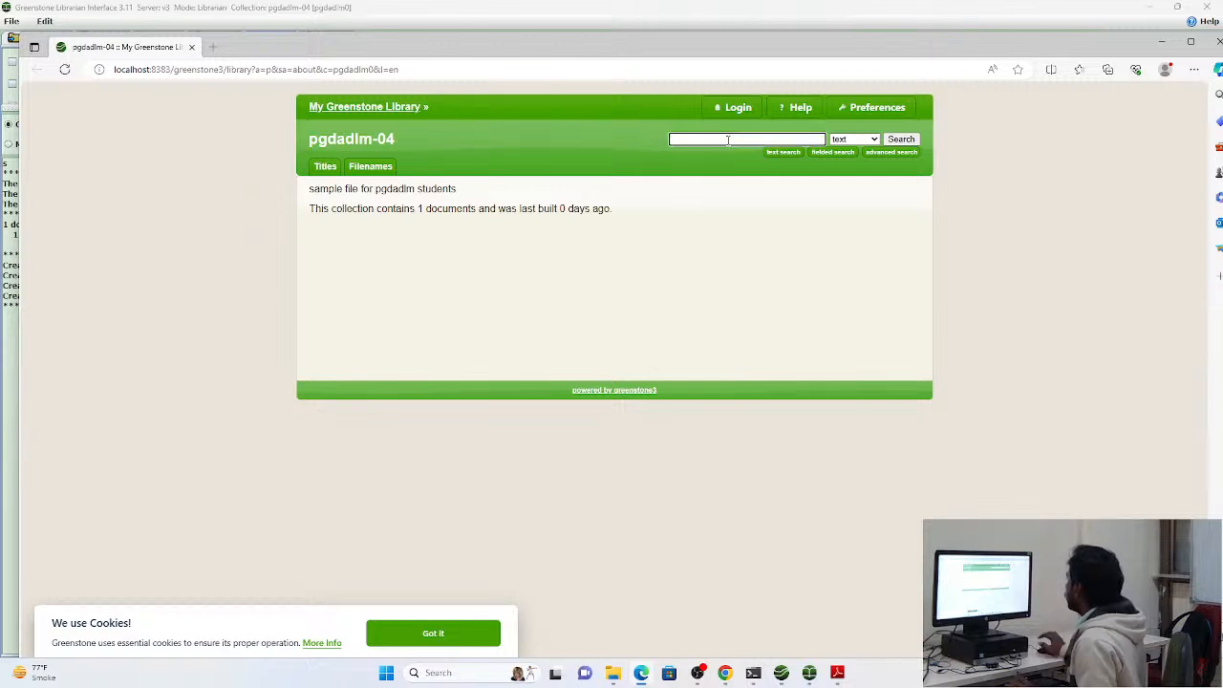
text(onto)
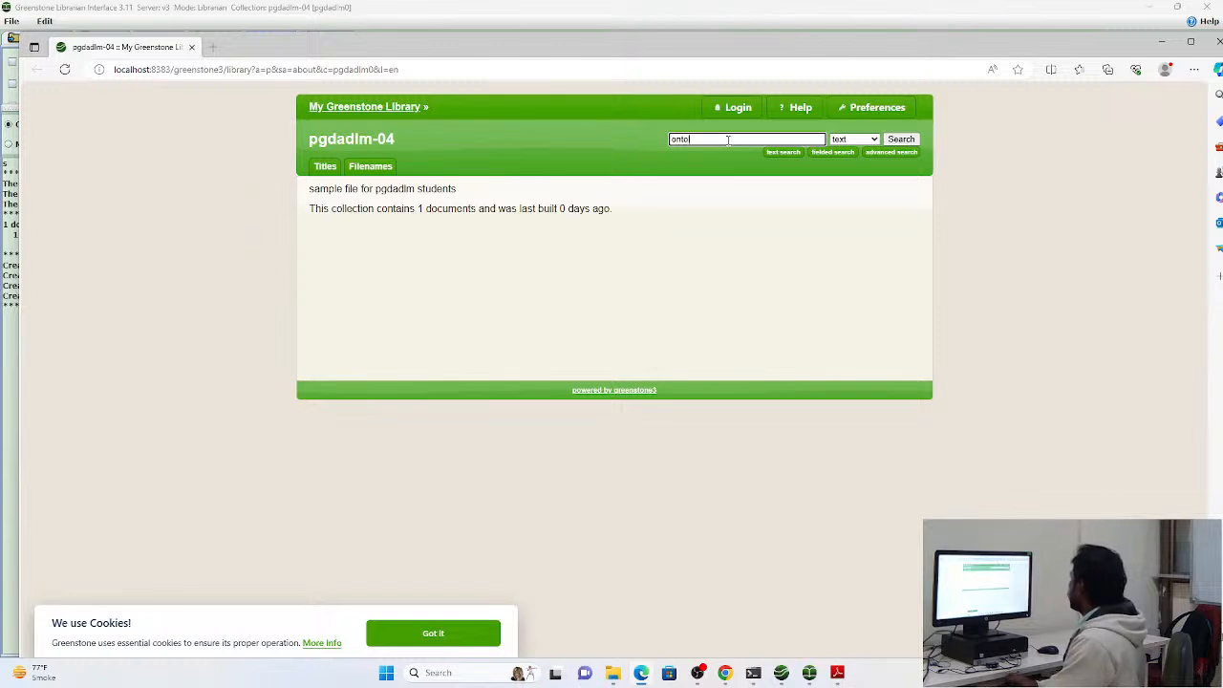
text(logy)
key(Return)
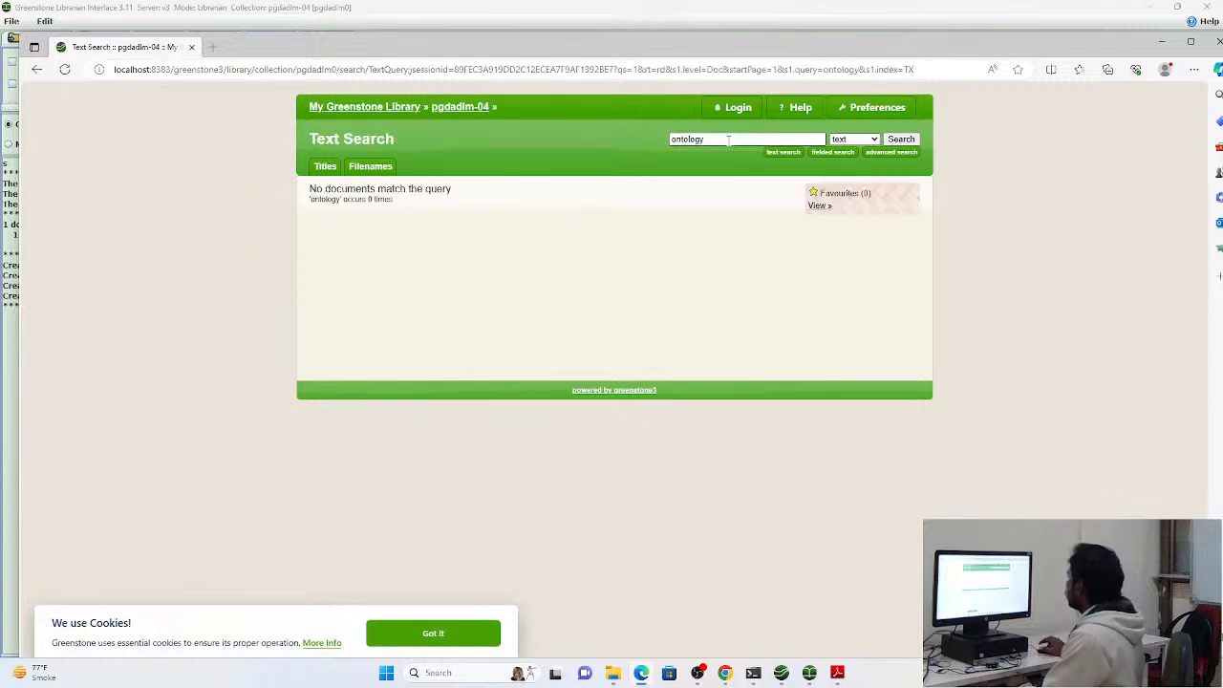
click(731, 139)
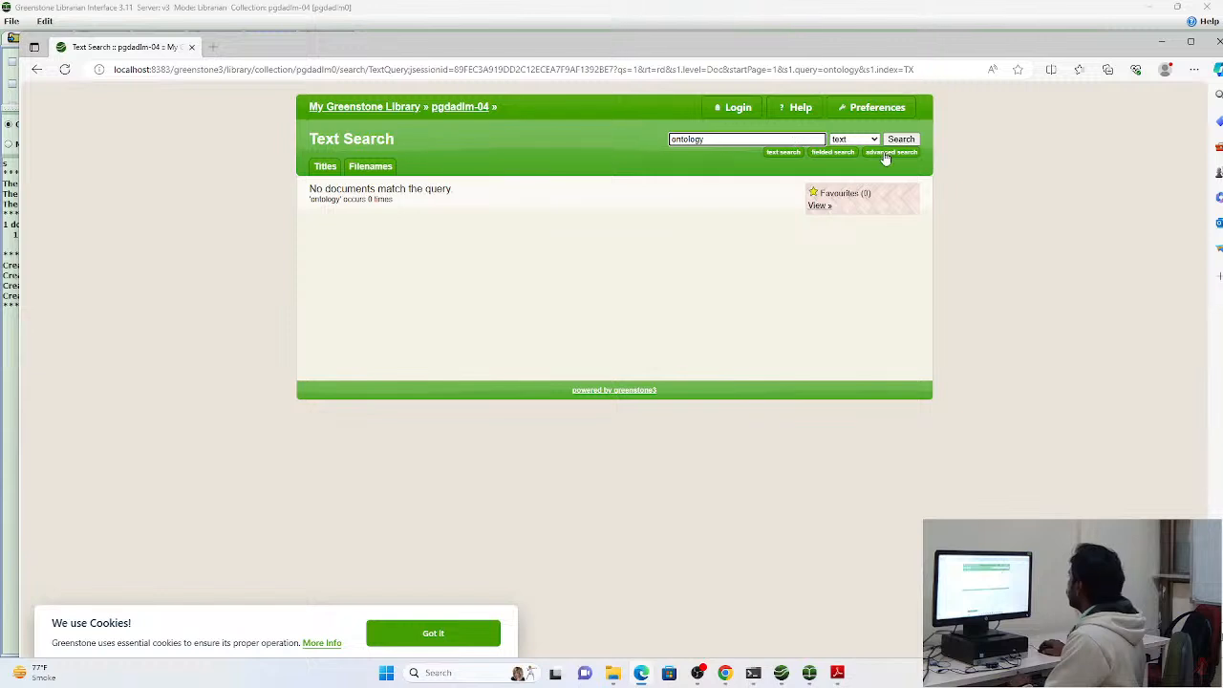
key(Return)
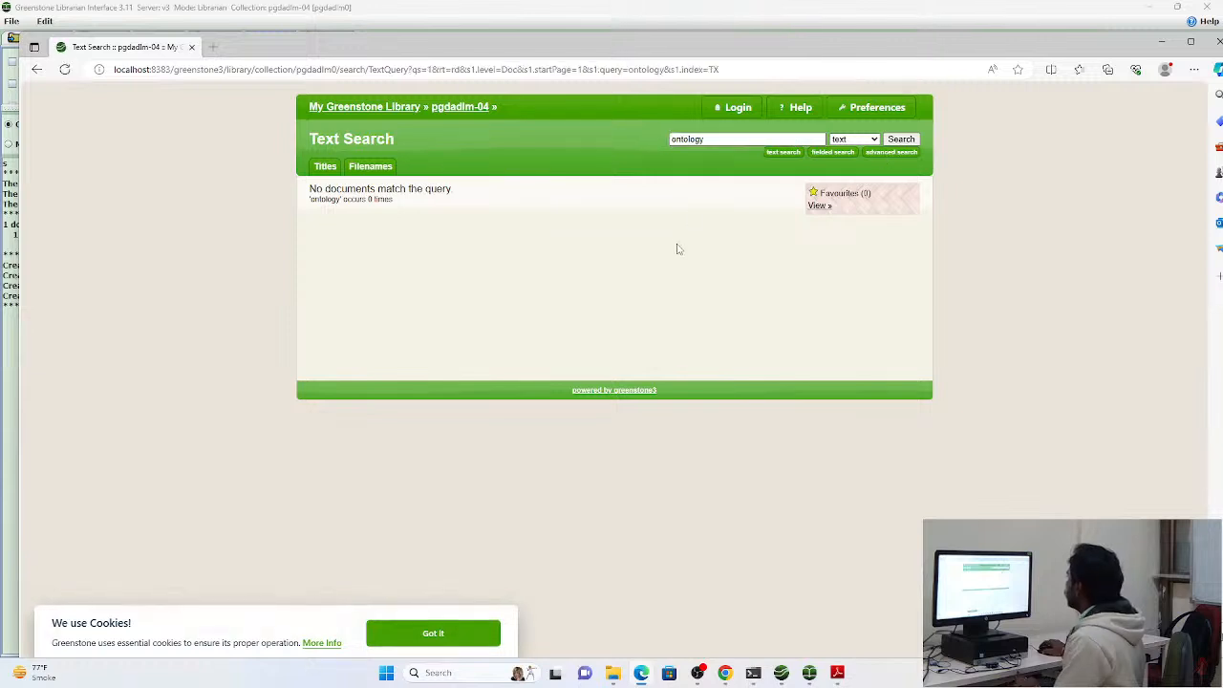
Browse the collection by title, open the "Archaeologies of Ontology" document, return to the list, and repeat the "ontology" text search
click(325, 167)
click(405, 195)
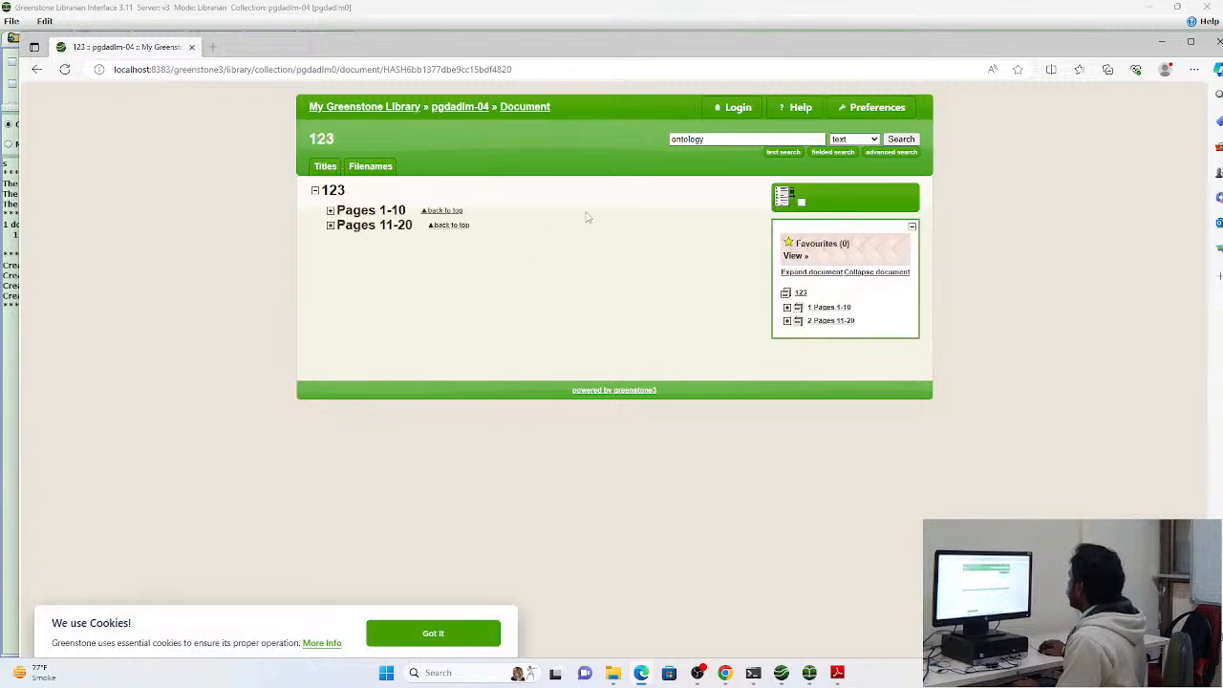
click(36, 70)
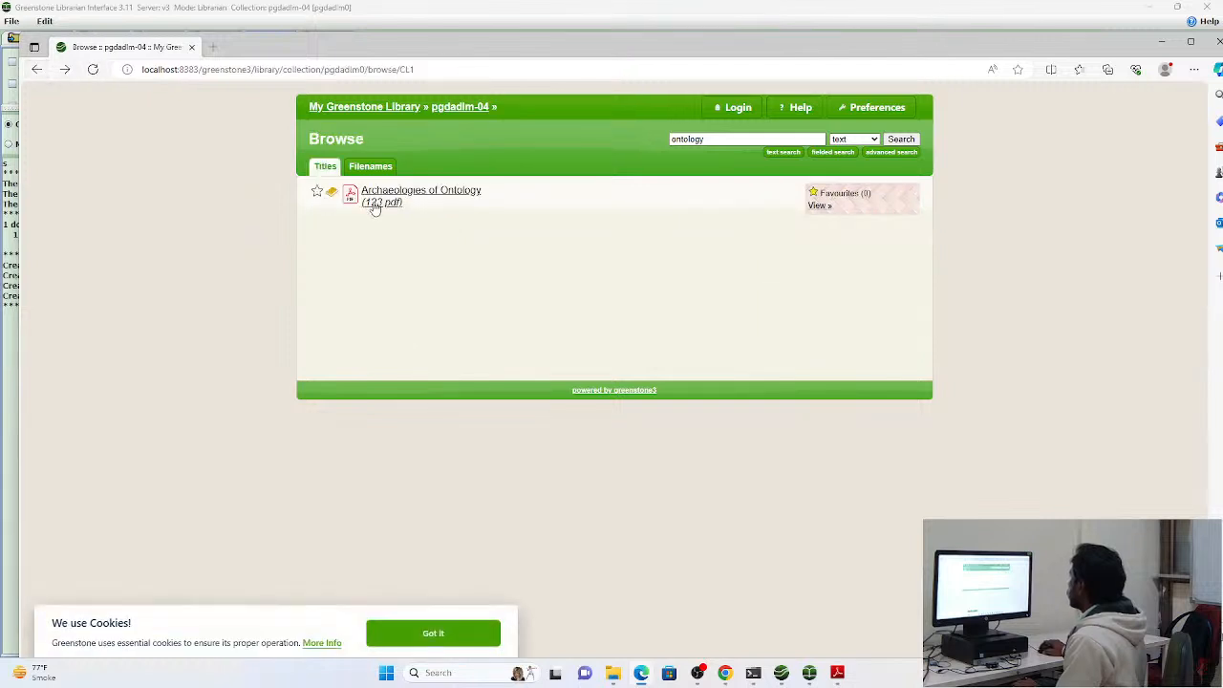
click(723, 138)
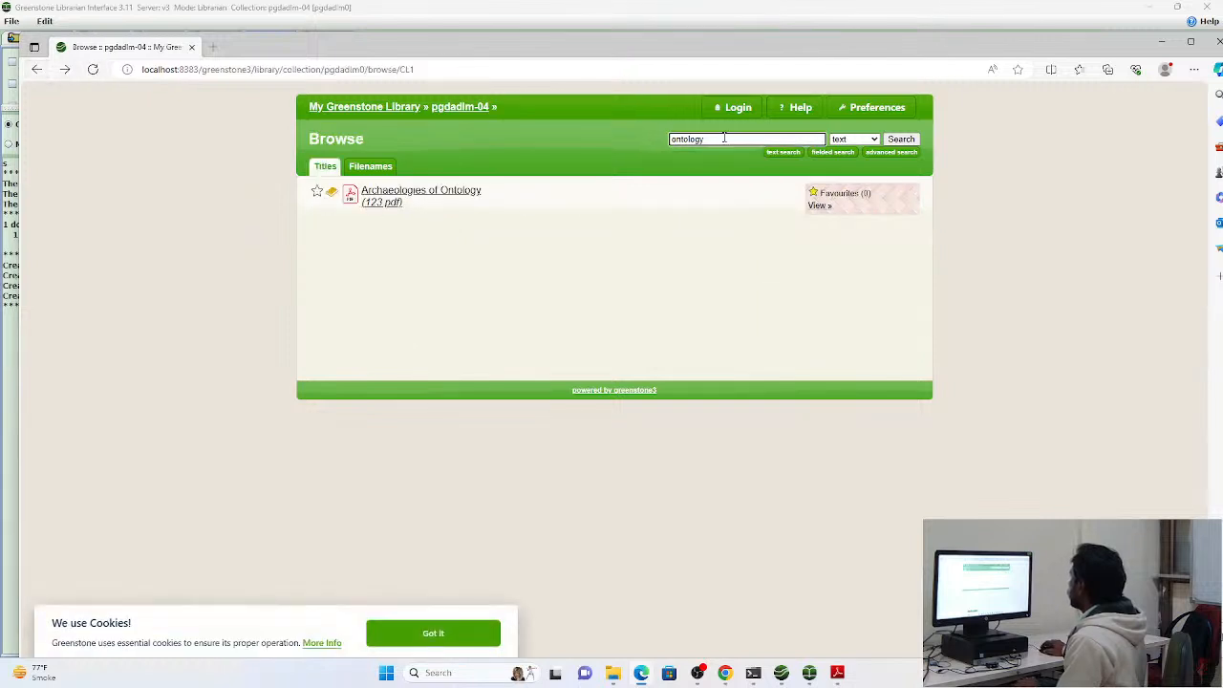
key(Return)
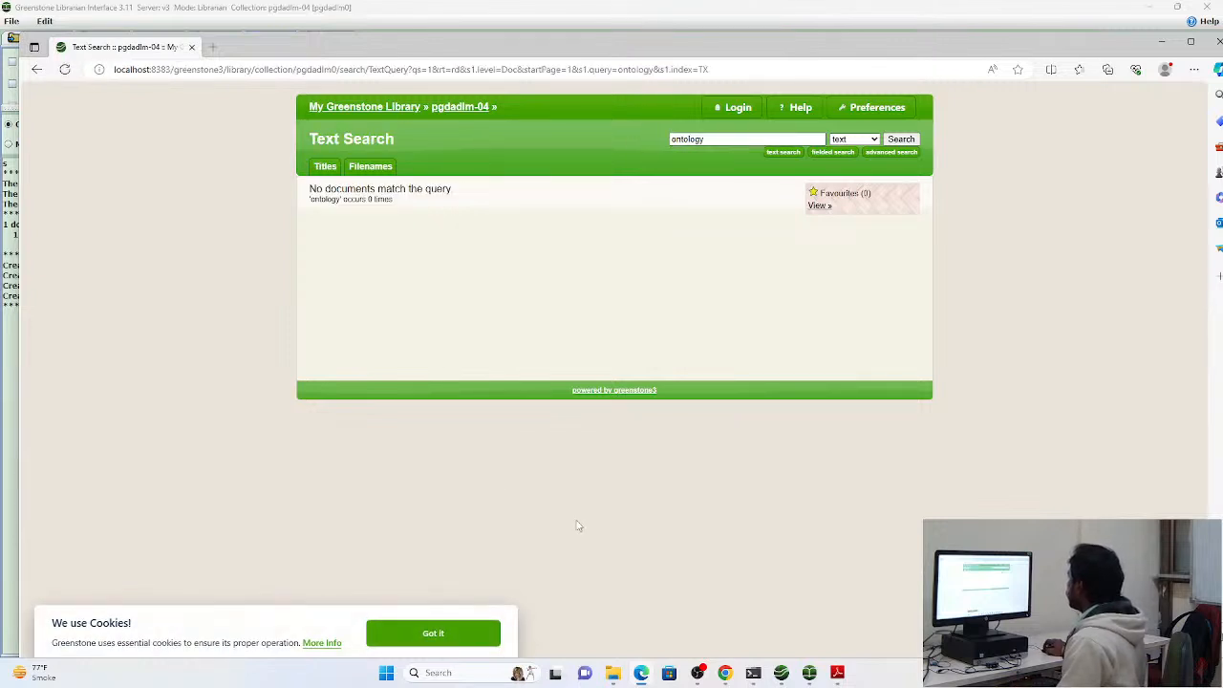
Switch back to the Greenstone Librarian Interface and correct the dc.Subject and Keywords value of 123.pdf to "Ontology"
key(alt+Tab)
click(205, 43)
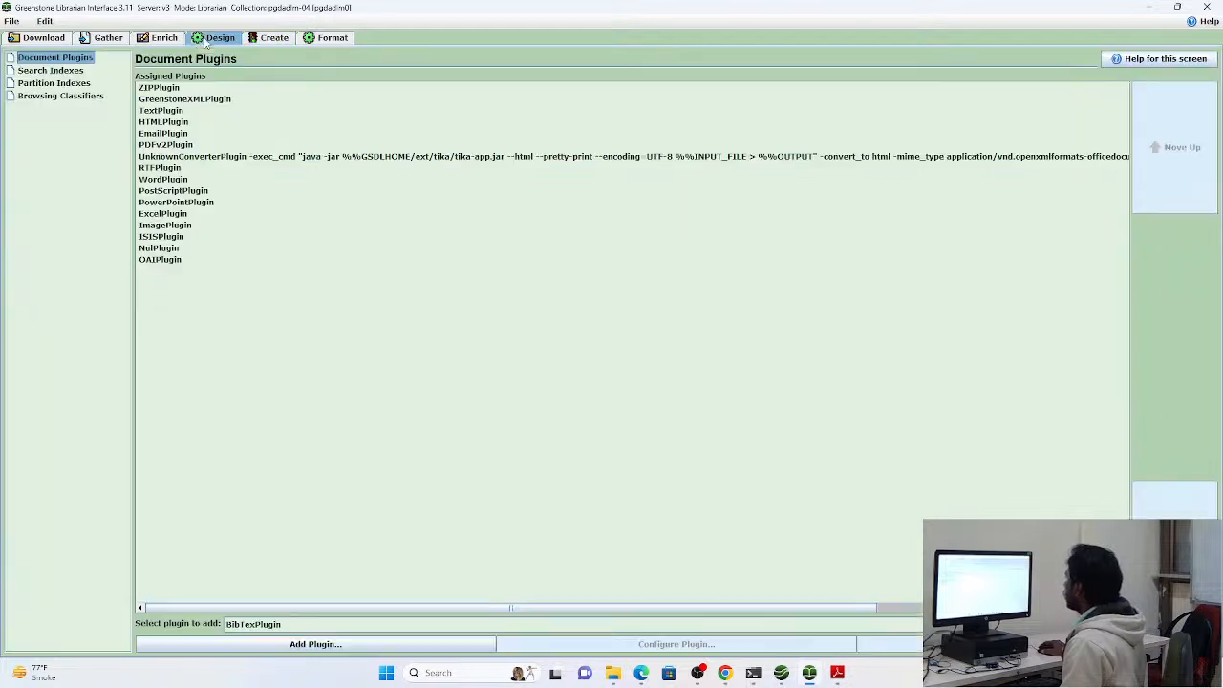
click(171, 41)
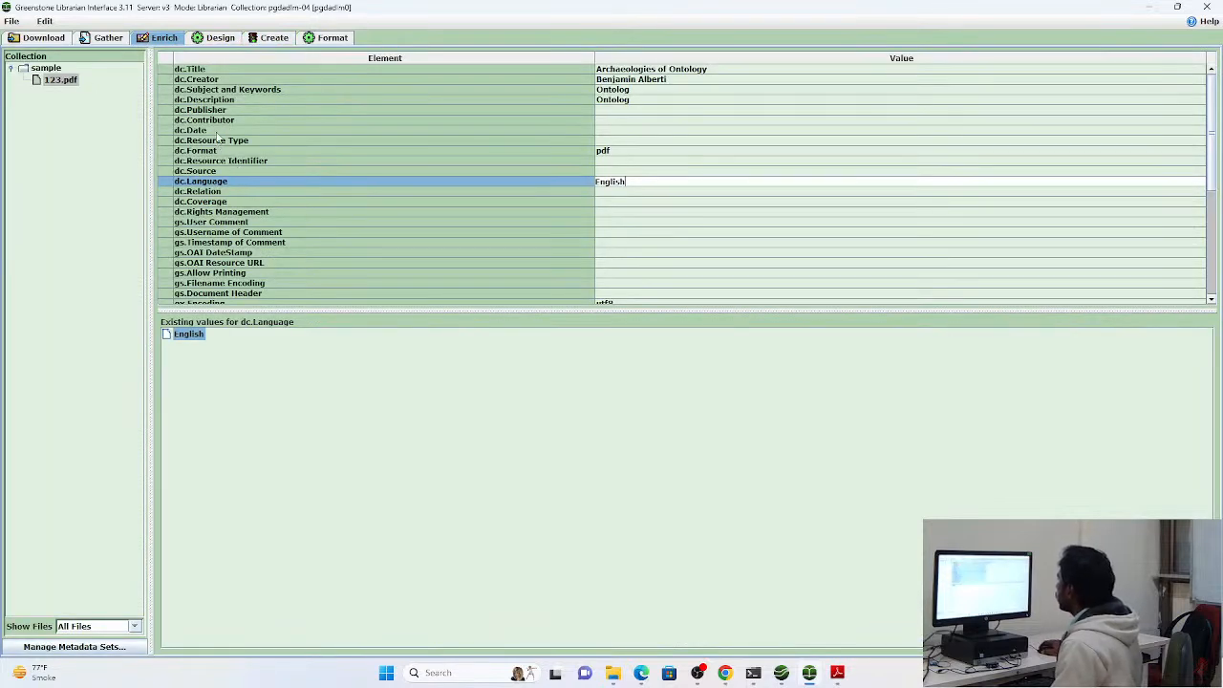
click(632, 90)
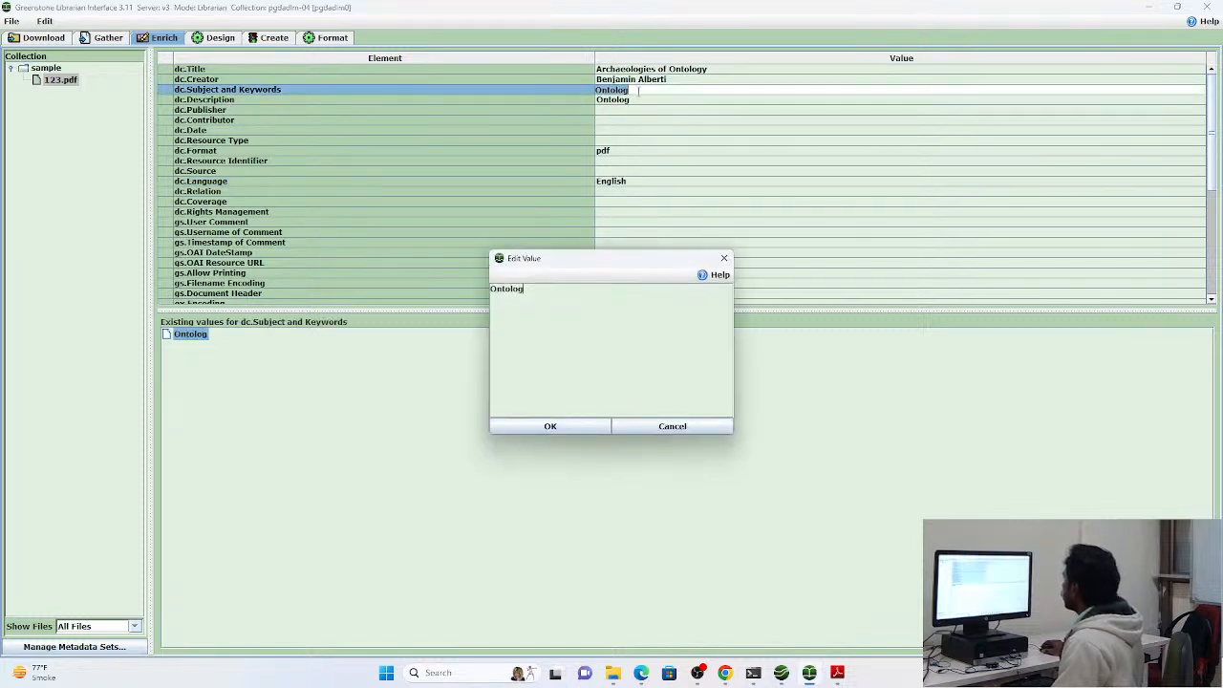
click(723, 260)
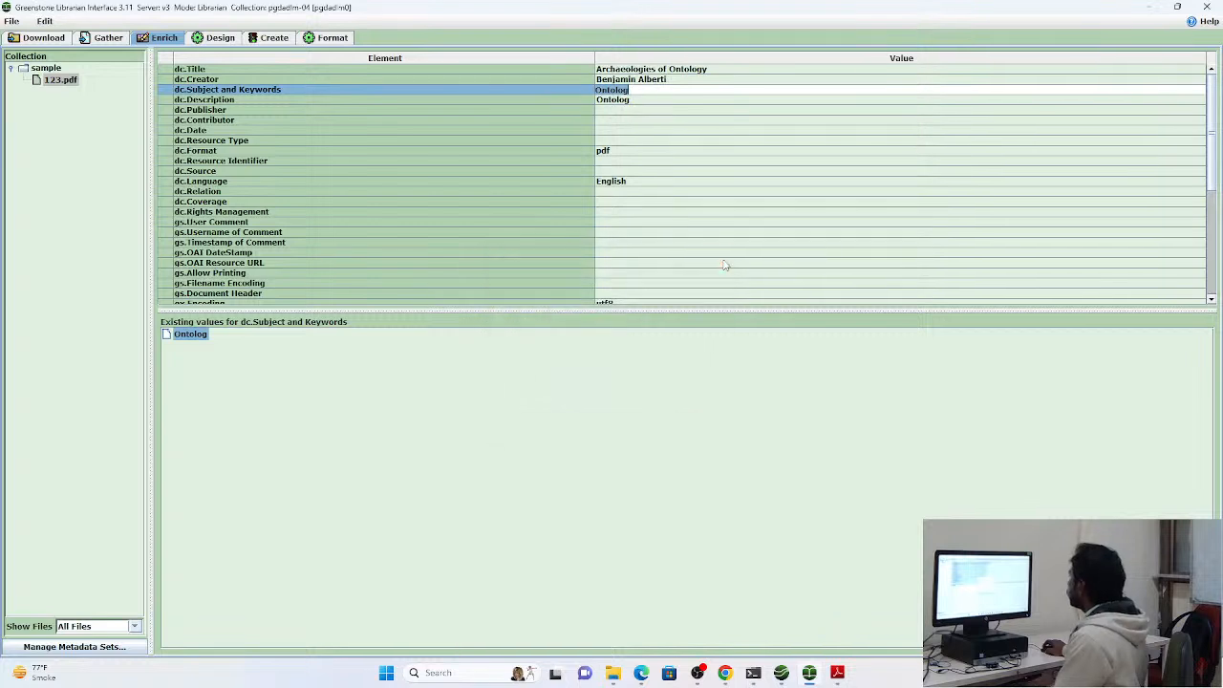
click(658, 90)
text(y)
Replace the dc.Description value of 123.pdf with "Elsevier"
click(653, 102)
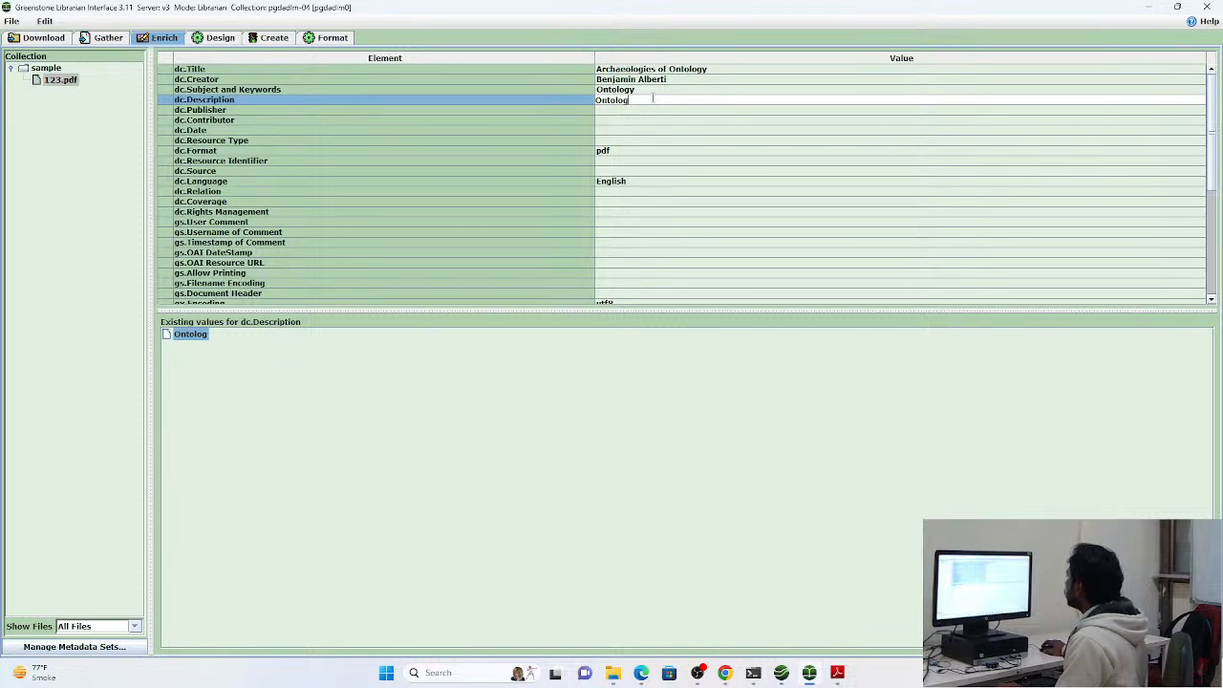
double_click(607, 101)
key(BackSpace)
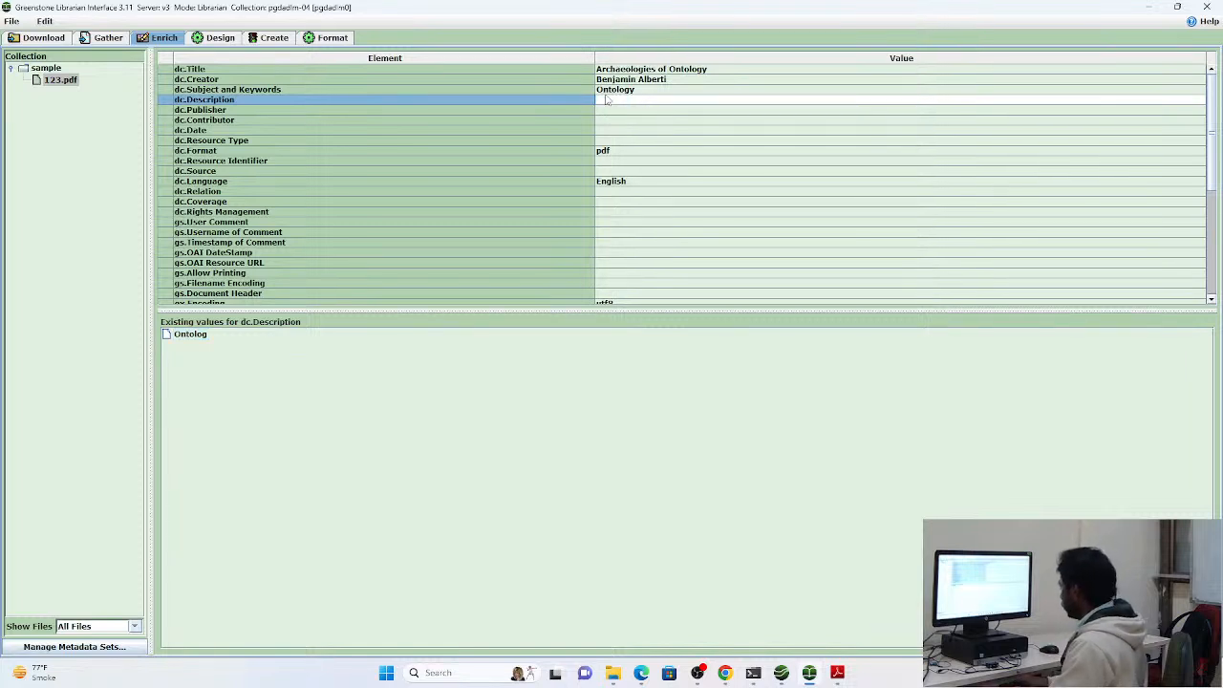
text(Elsevier)
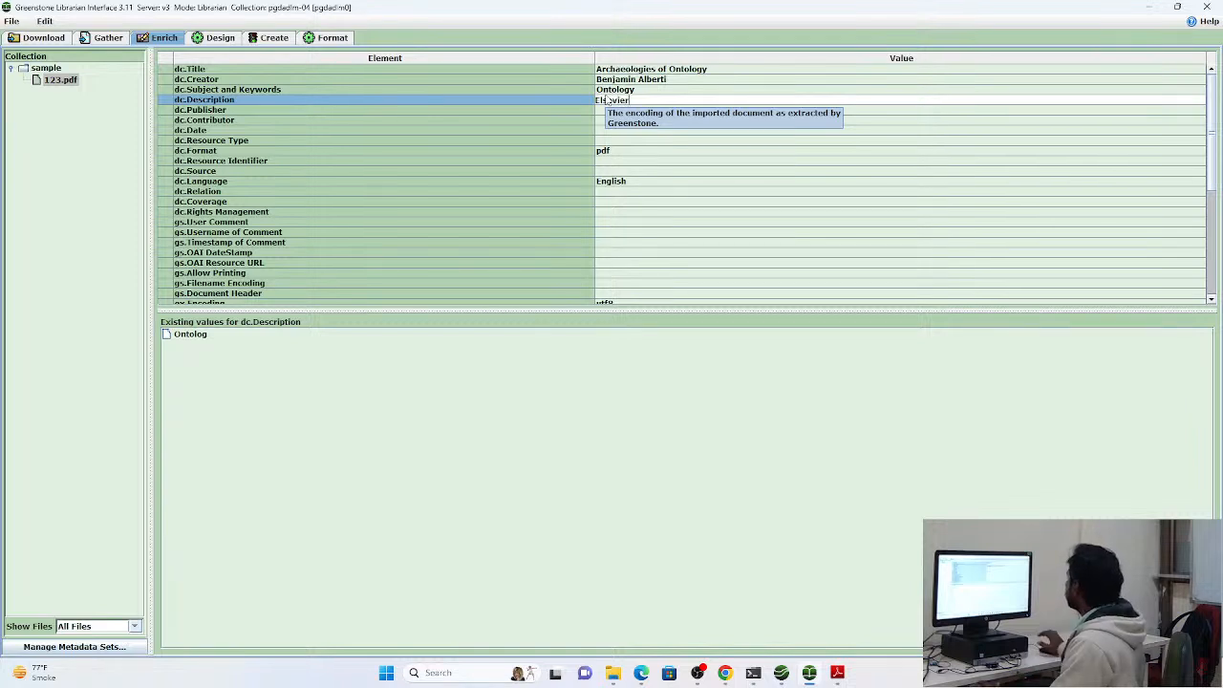
key(Return)
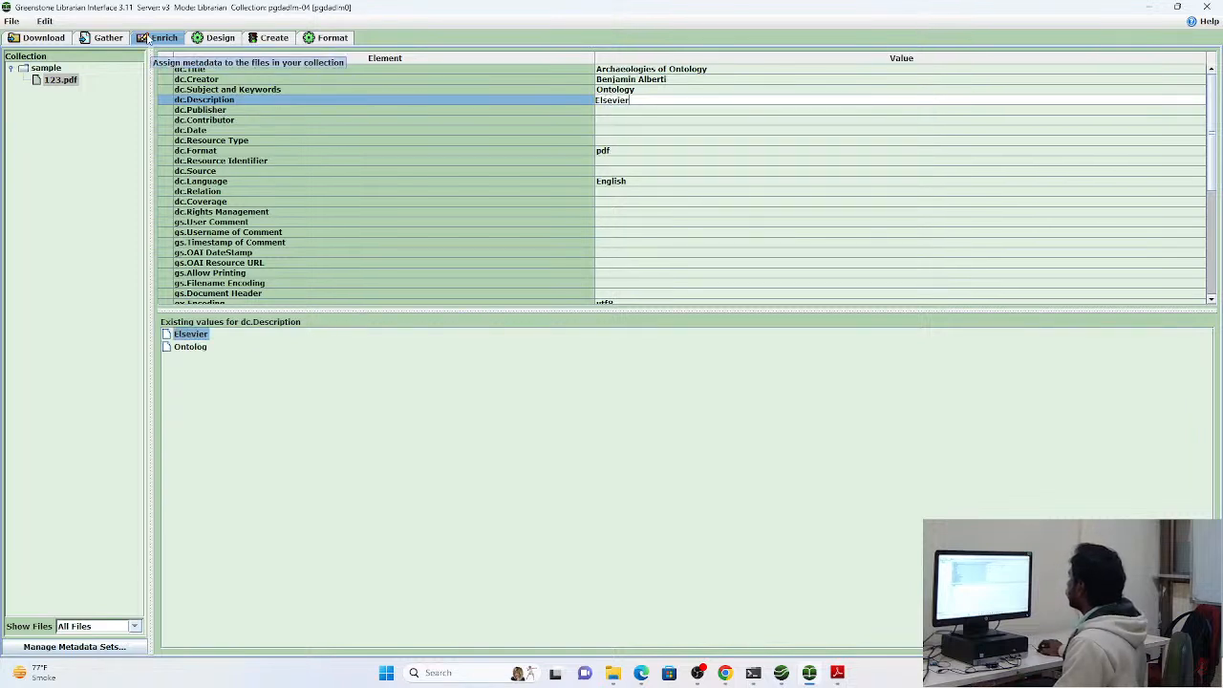
Build the pgdadlm-04 collection again as a complete rebuild with the revised metadata and dismiss the creation result message
click(215, 39)
click(282, 39)
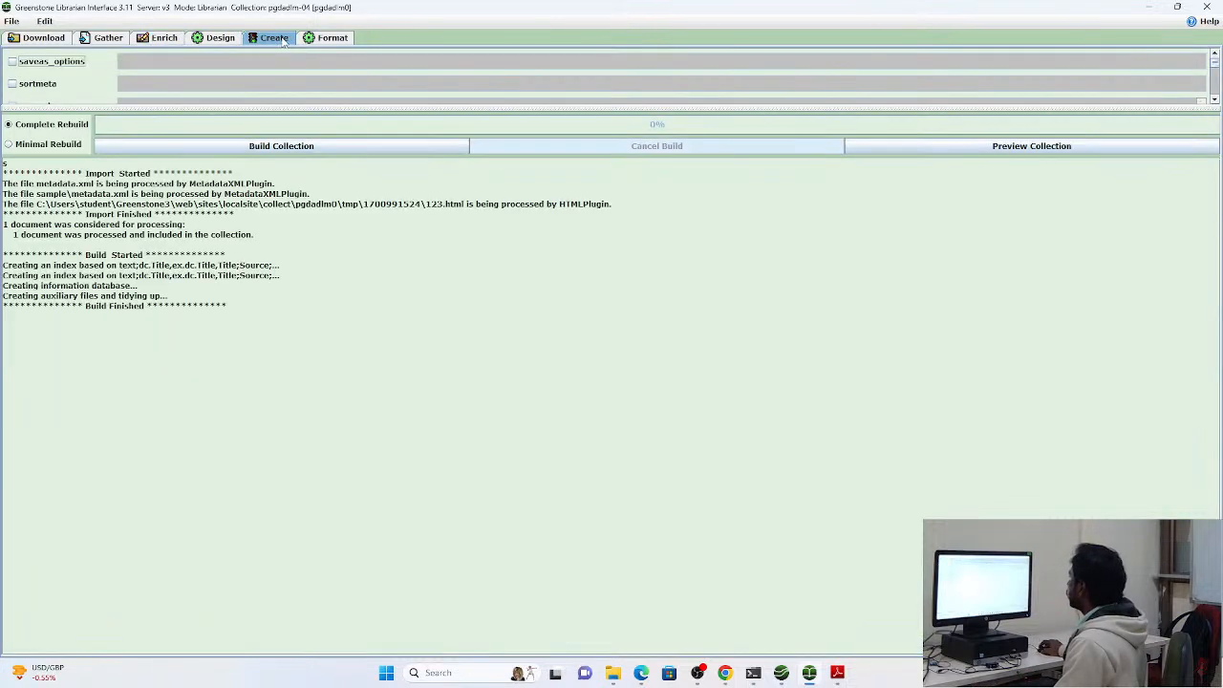
click(249, 149)
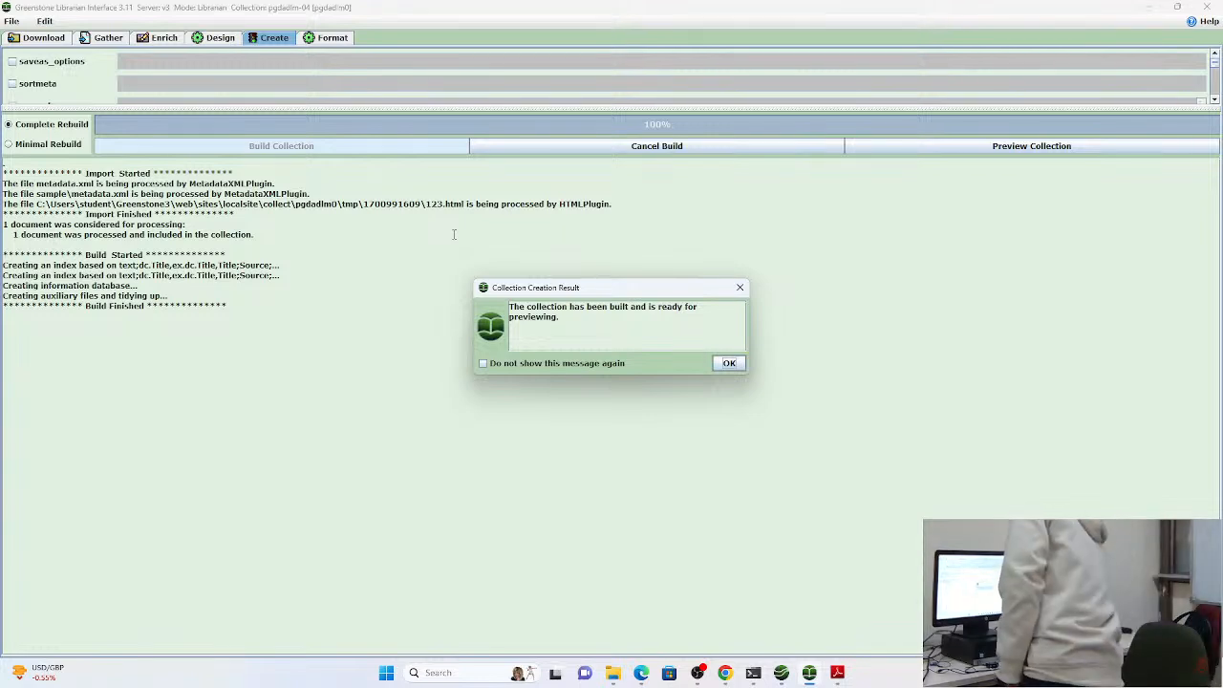
click(731, 363)
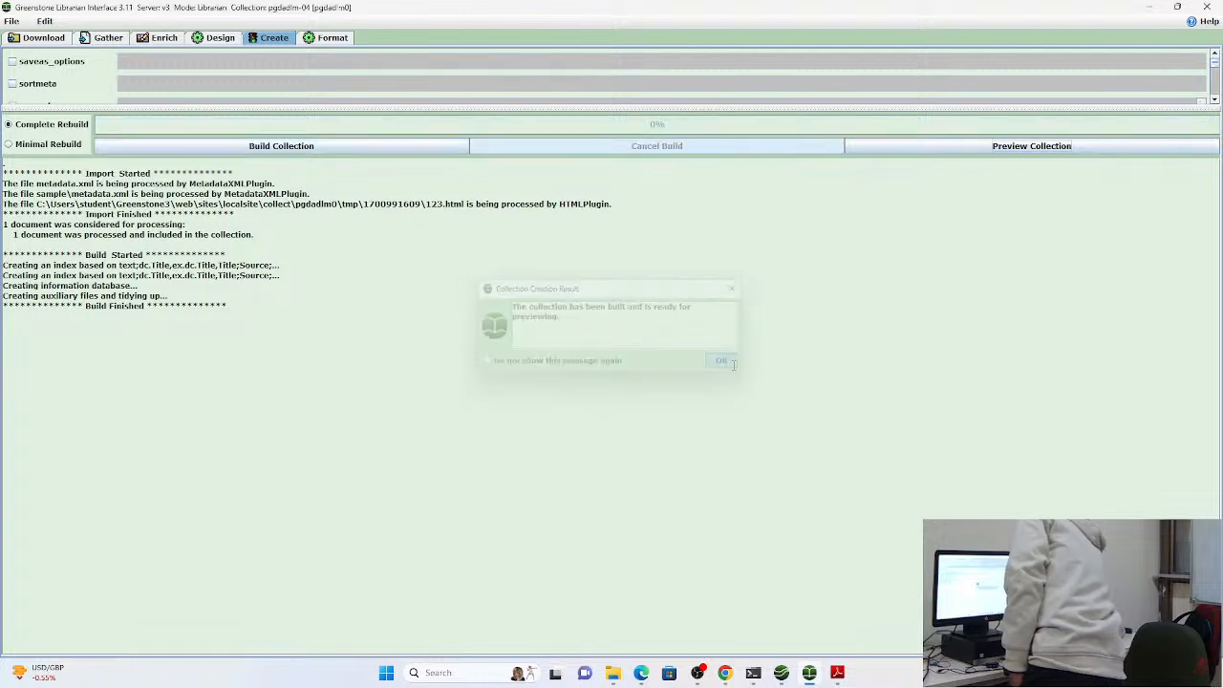
Preview the rebuilt collection in the browser and search its text for "ont" and for "ontology"
click(936, 153)
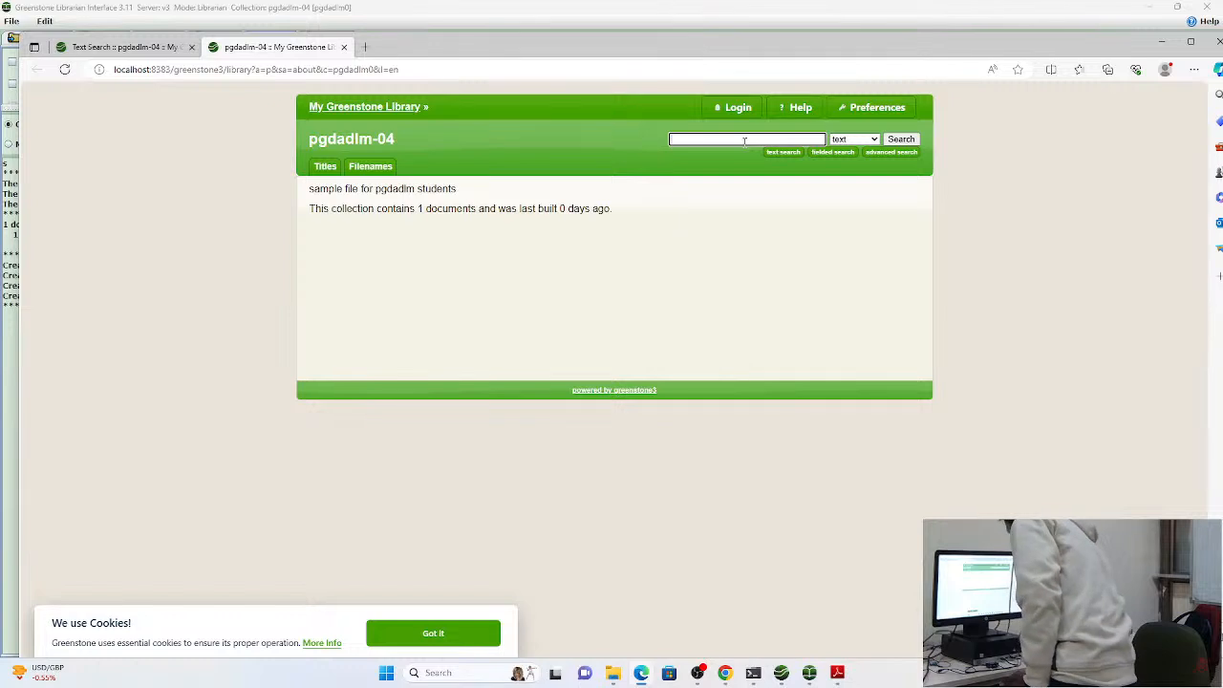
text(ant)
key(Return)
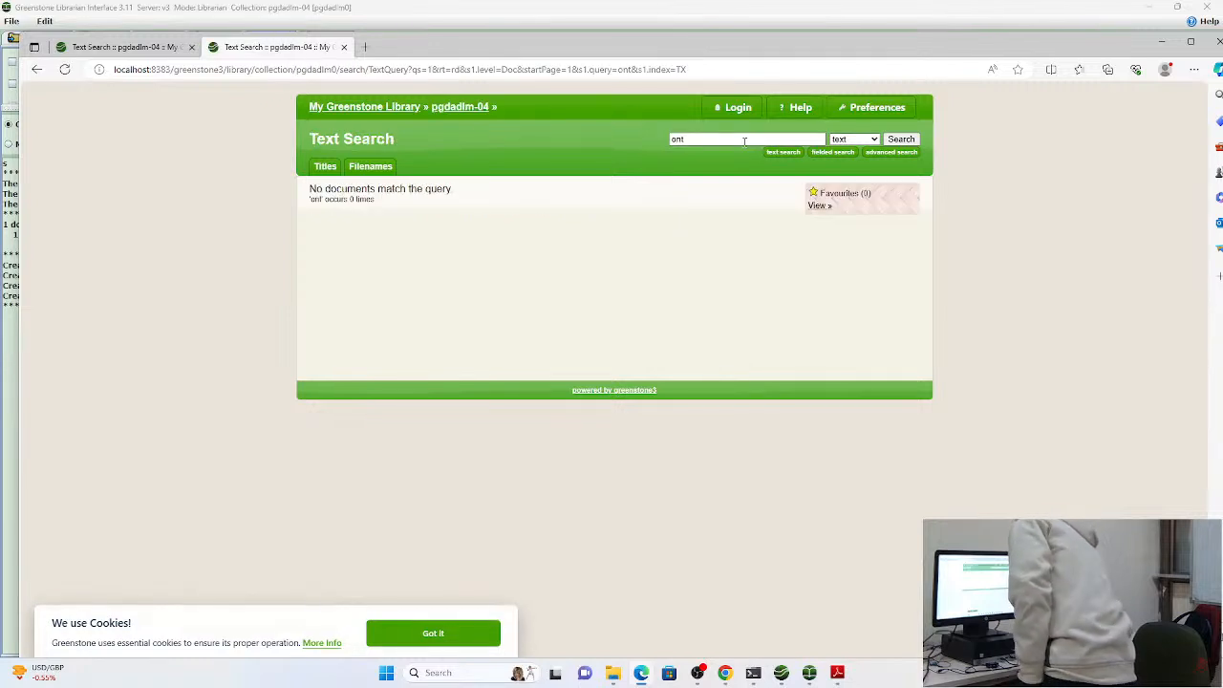
click(723, 140)
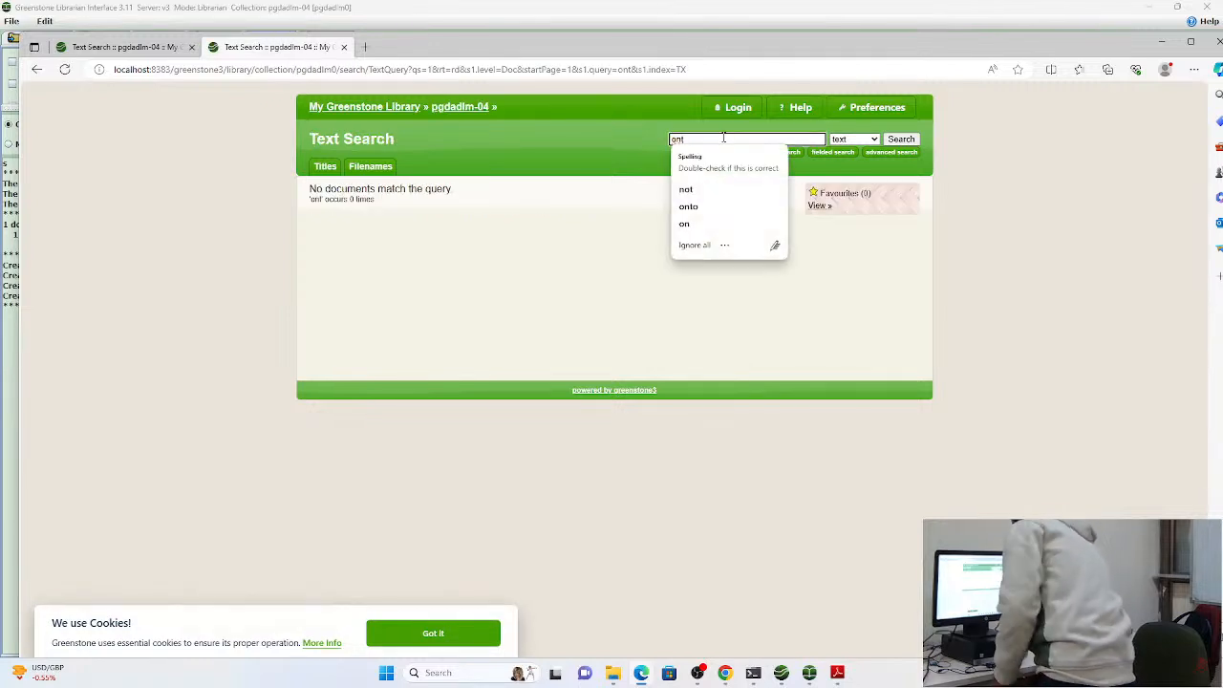
text(ology)
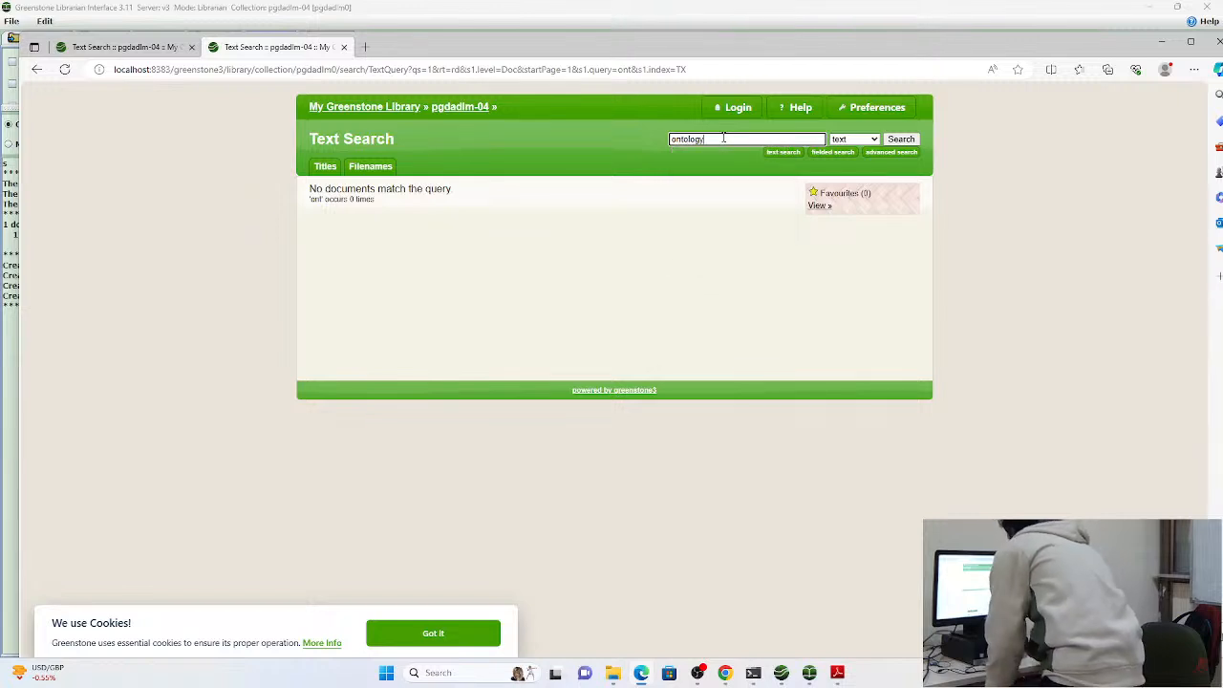
click(898, 140)
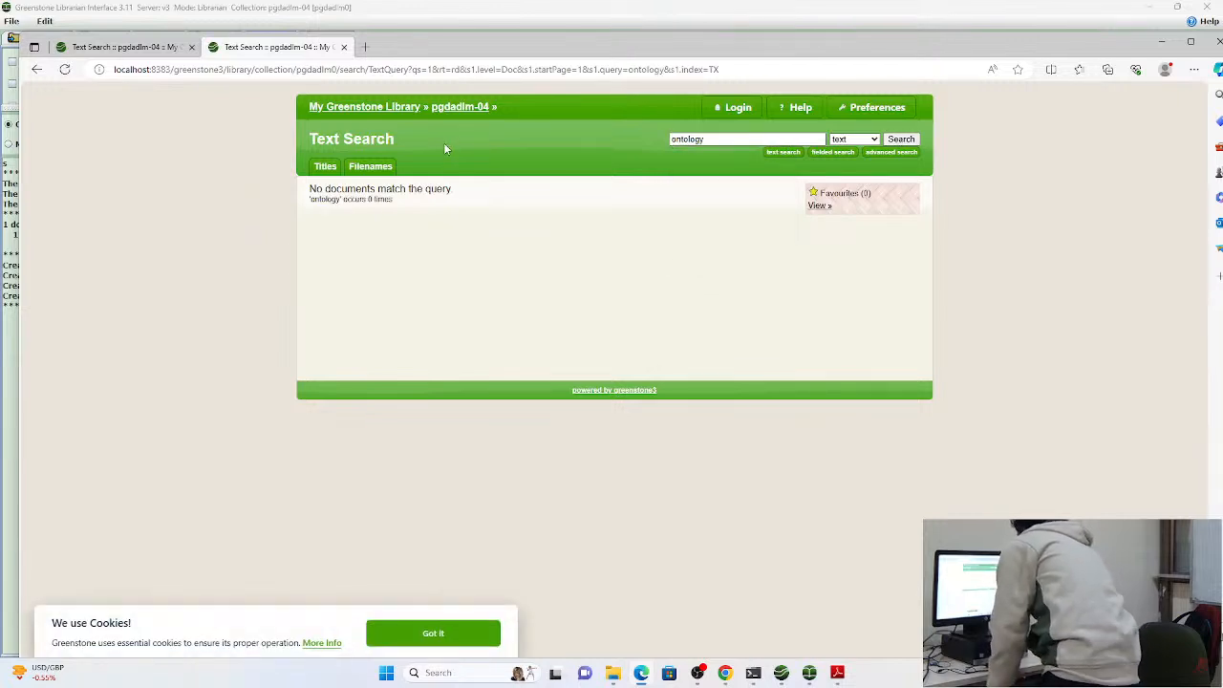
Browse the rebuilt collection by title and check it against the earlier preview's search page
click(329, 168)
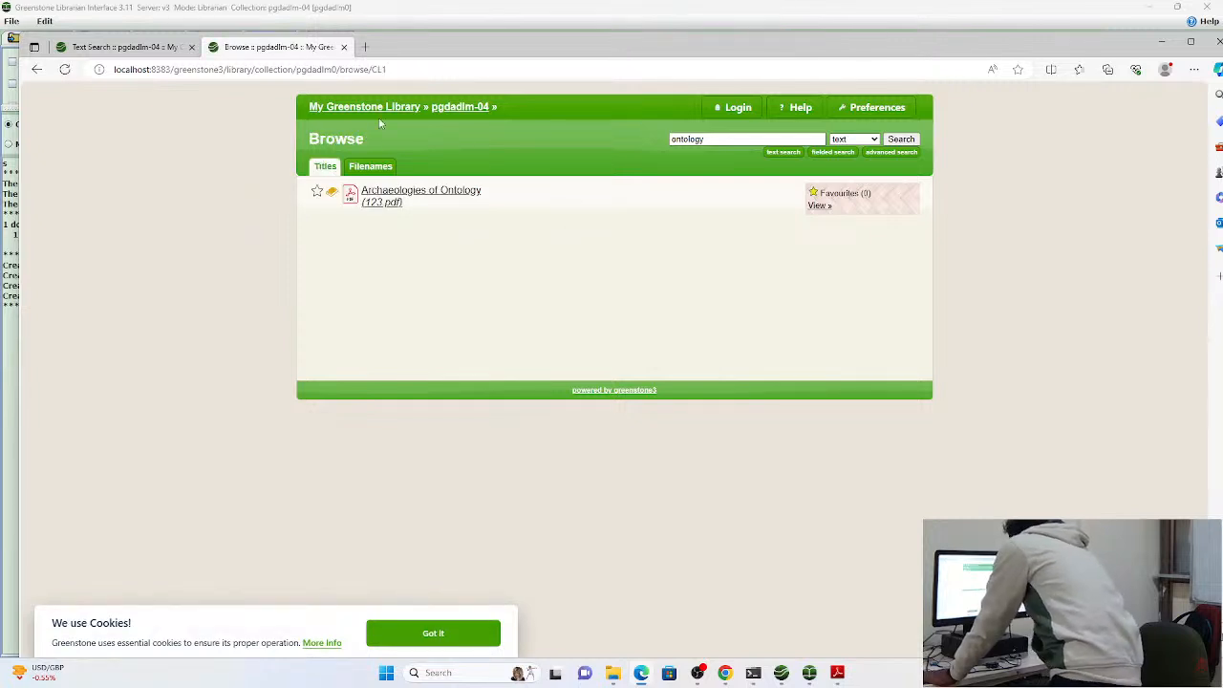
click(134, 47)
click(208, 52)
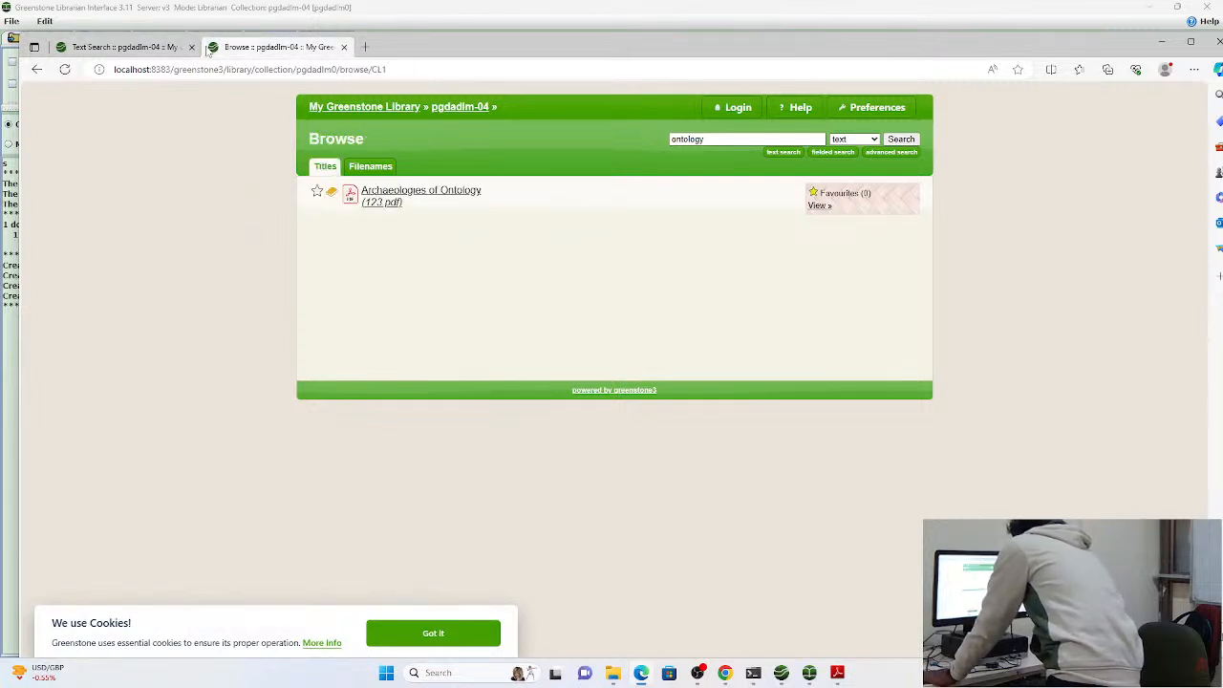
Switch back to the Greenstone Librarian Interface and review the metadata of 123.pdf and the assigned document plugins
click(810, 673)
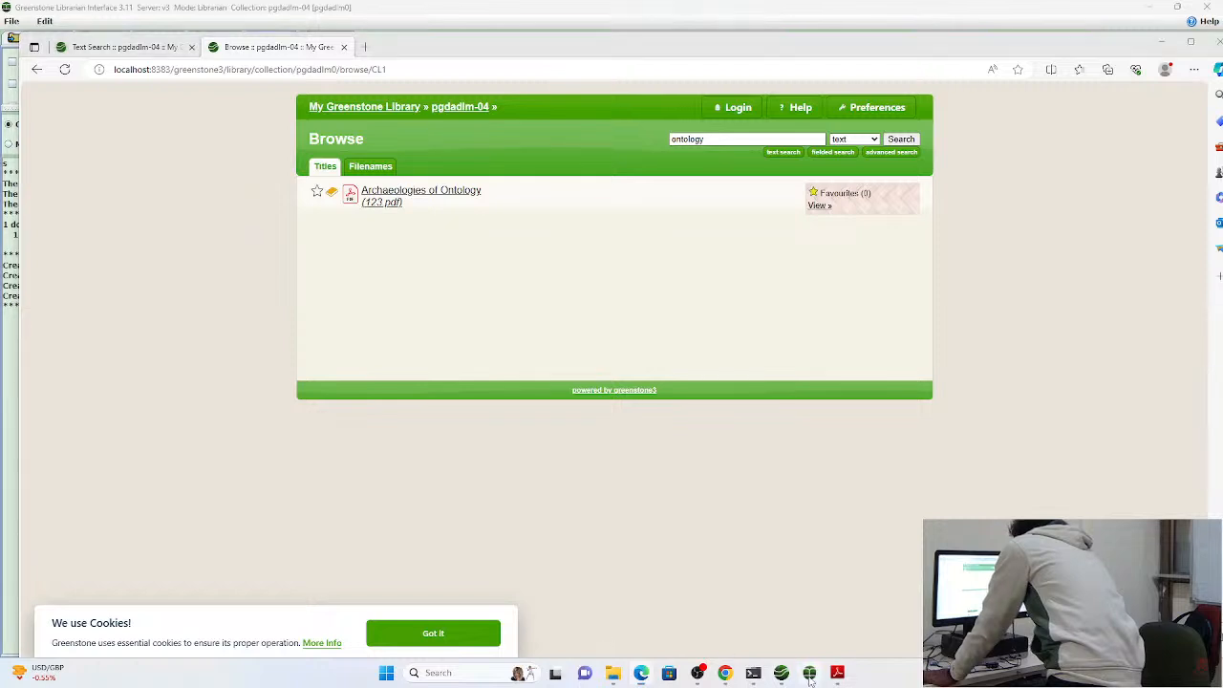
click(177, 36)
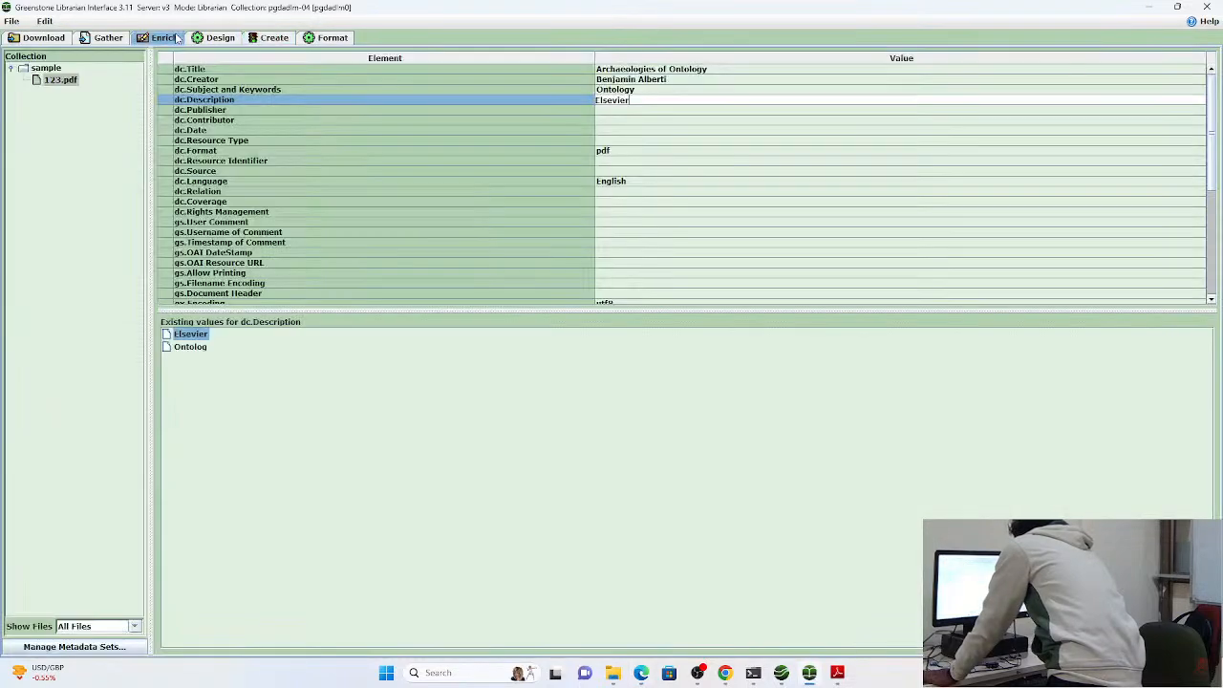
click(259, 45)
click(170, 39)
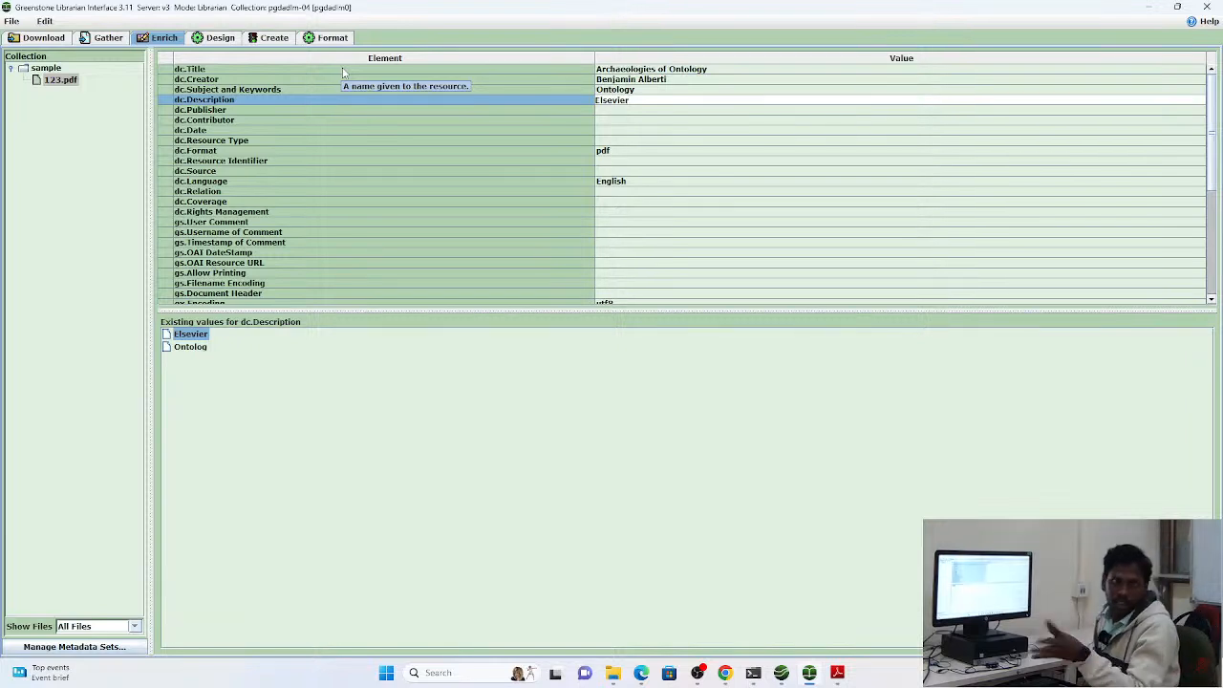
click(214, 41)
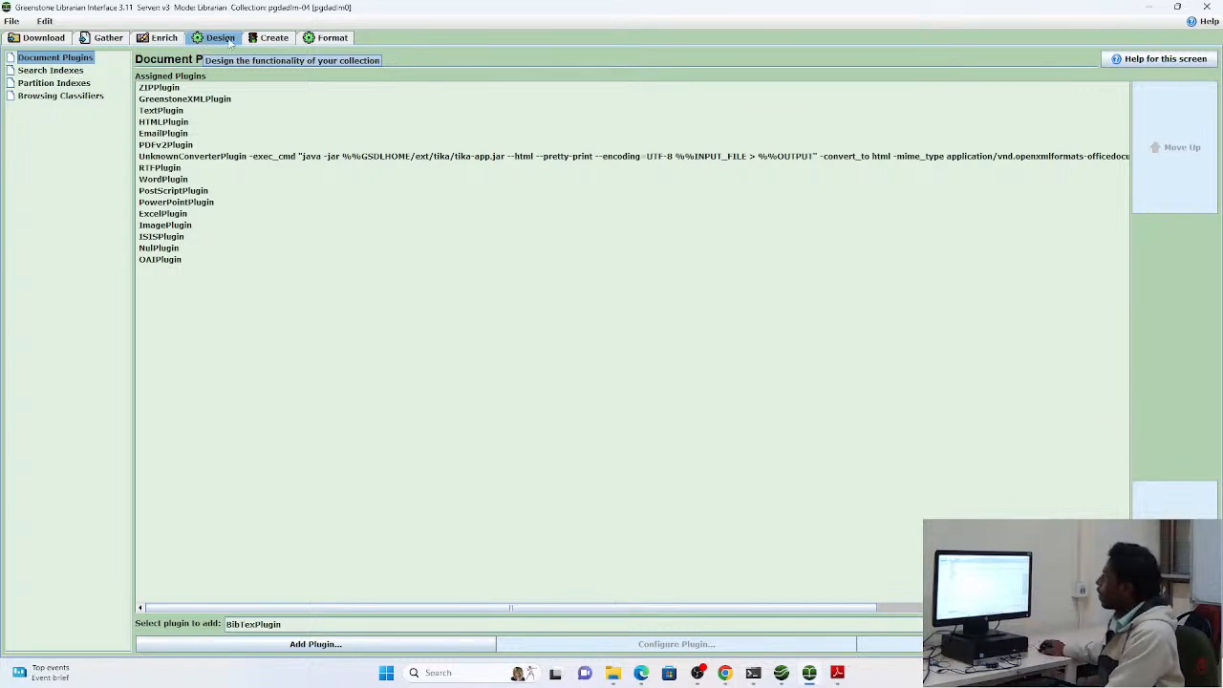
click(271, 38)
click(202, 42)
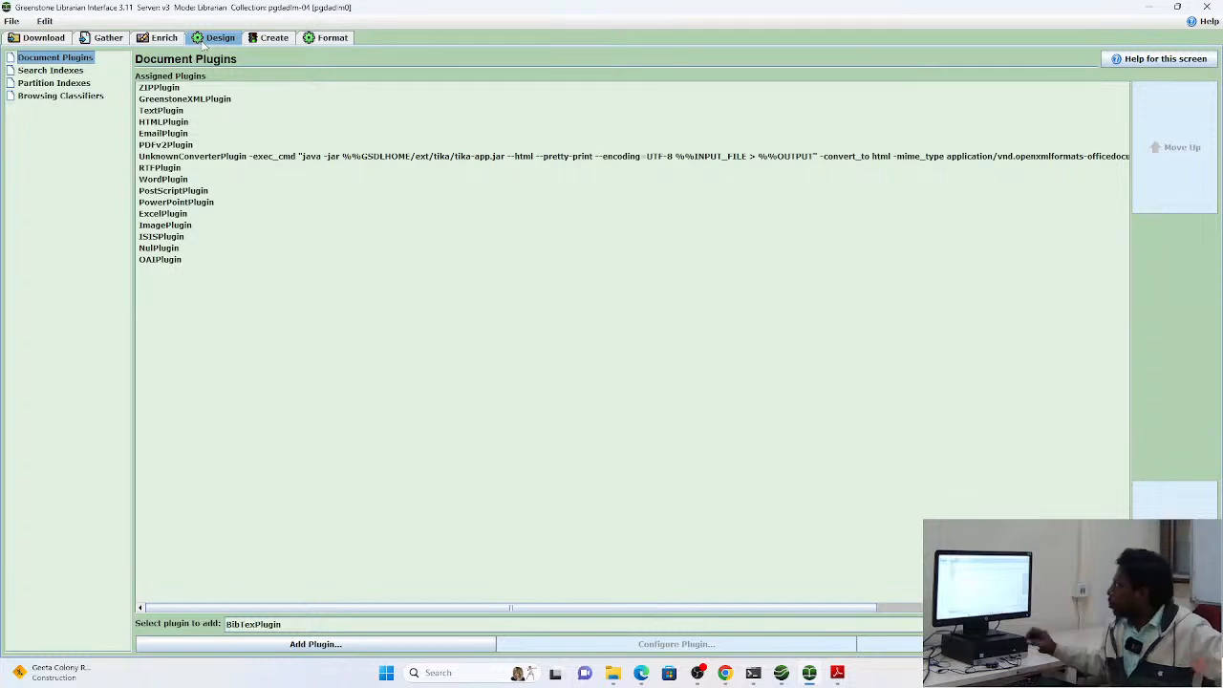
Preview the pgdadlm-04 collection in the browser again and accept the Microsoft Edge search data notice
click(268, 40)
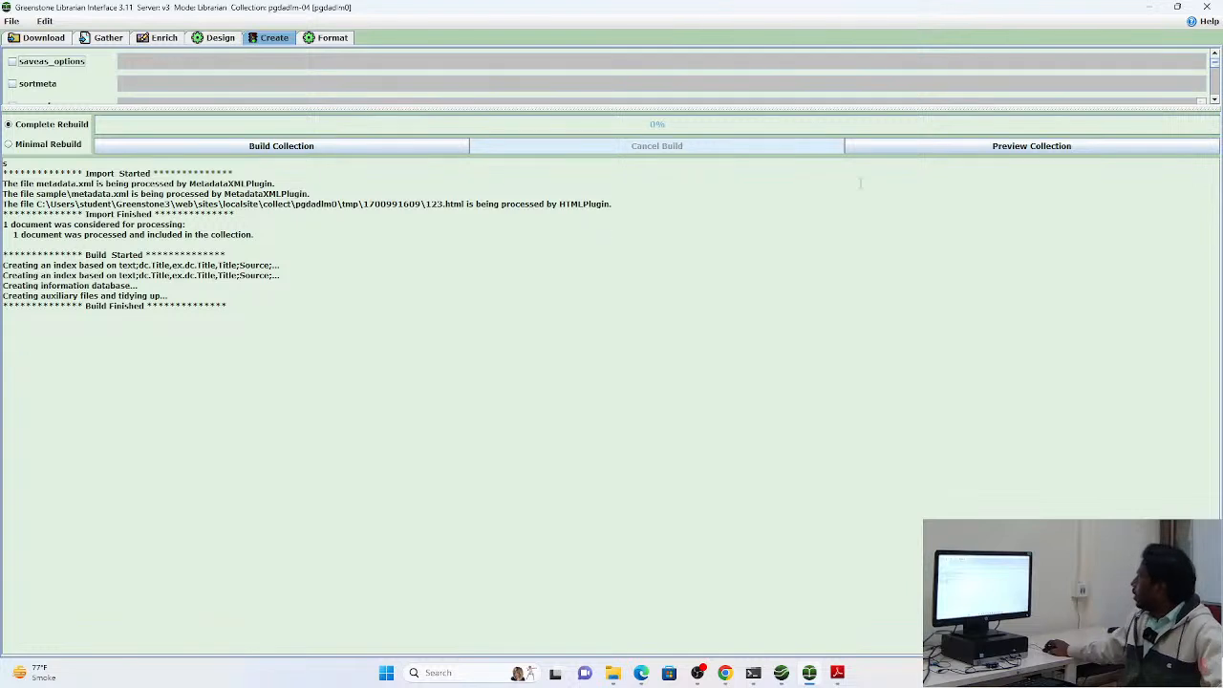
click(1007, 149)
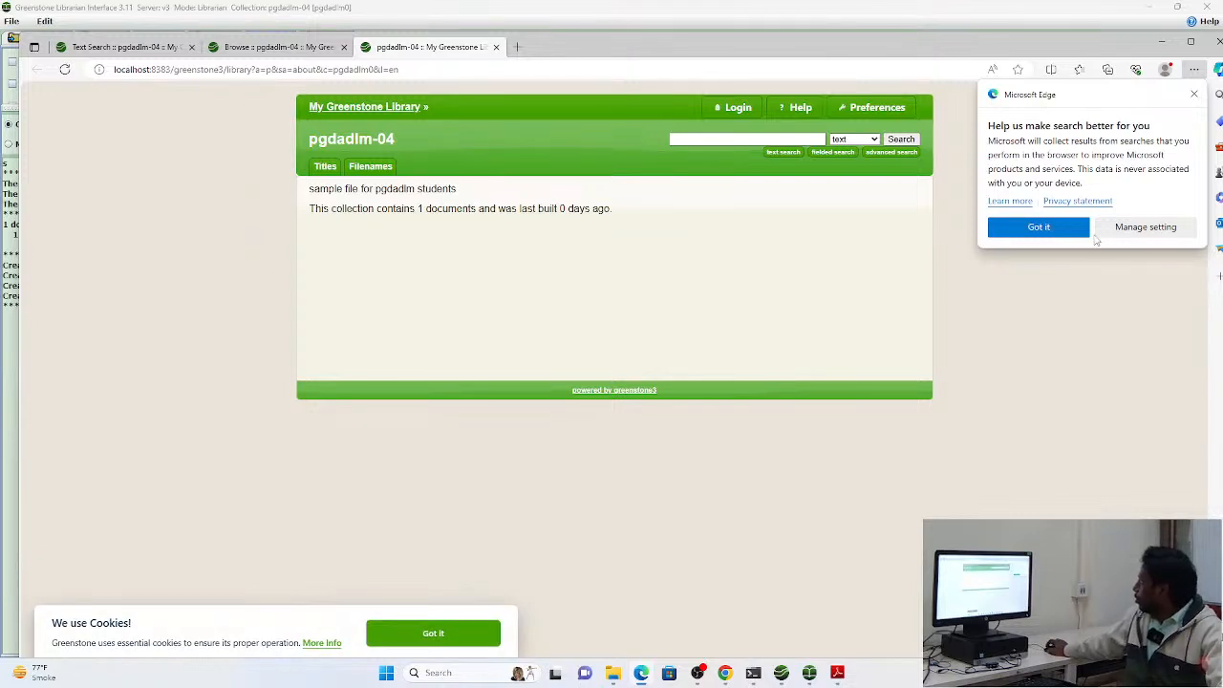
click(1055, 230)
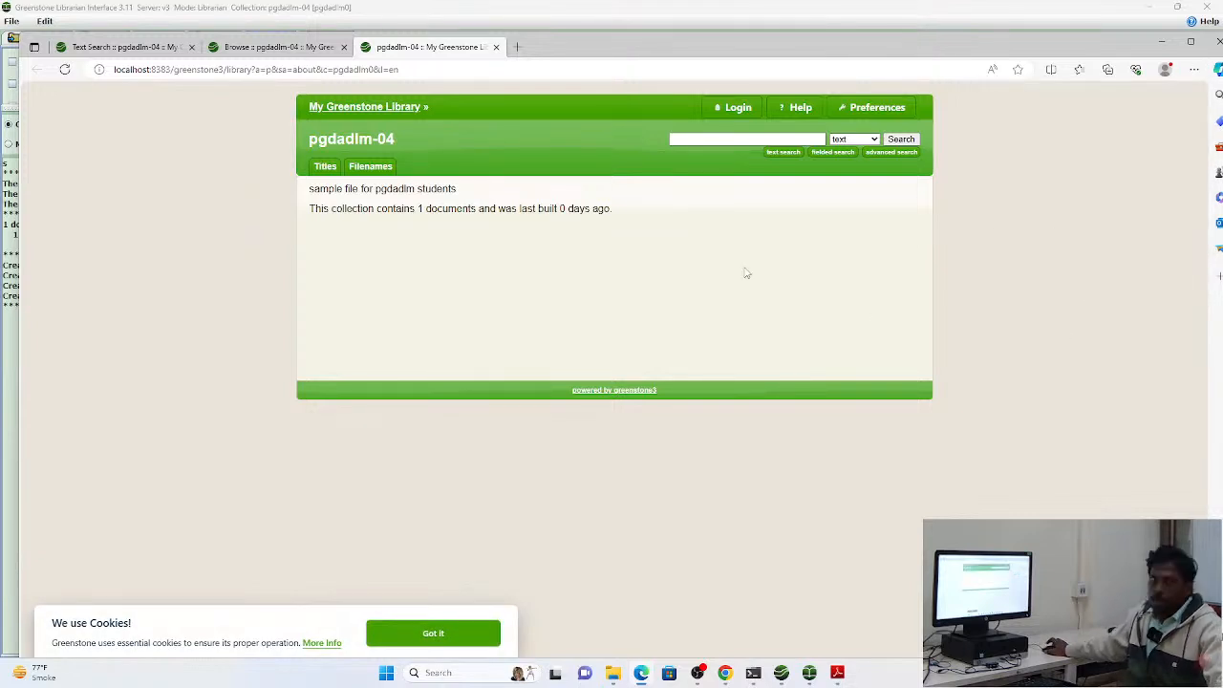
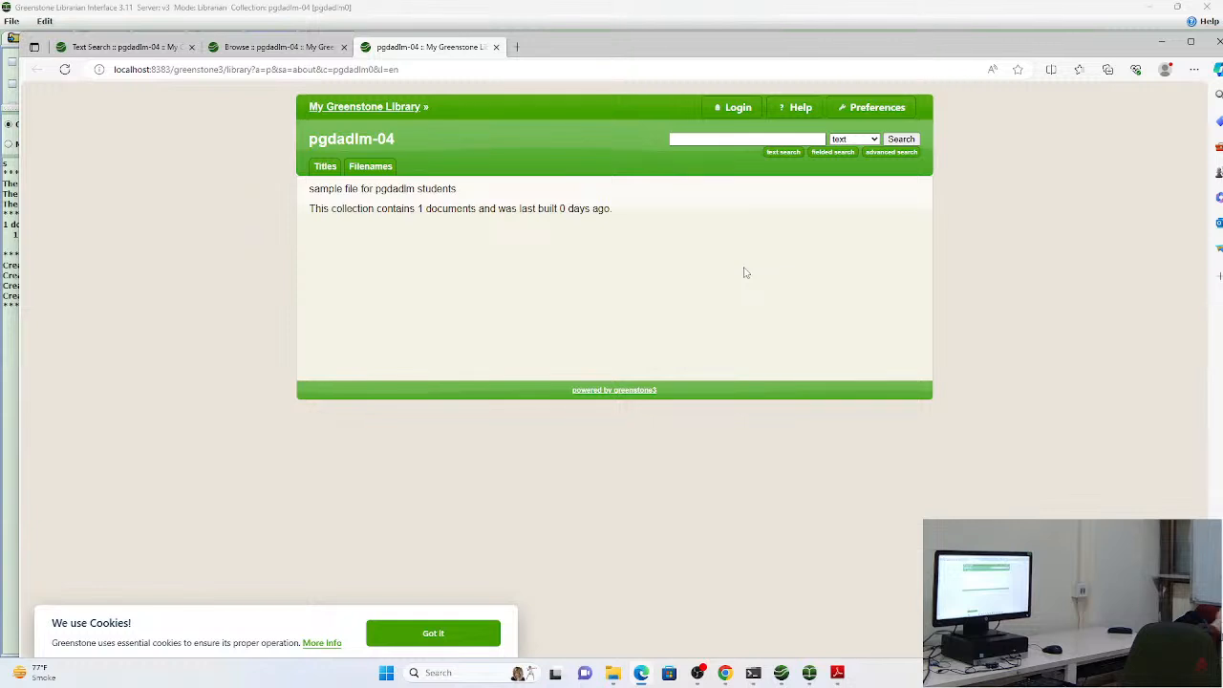
Close all the browser pages showing the pgdadlm-04 collection preview, browse list and text search to return to the Greenstone Librarian Interface
click(496, 47)
click(344, 47)
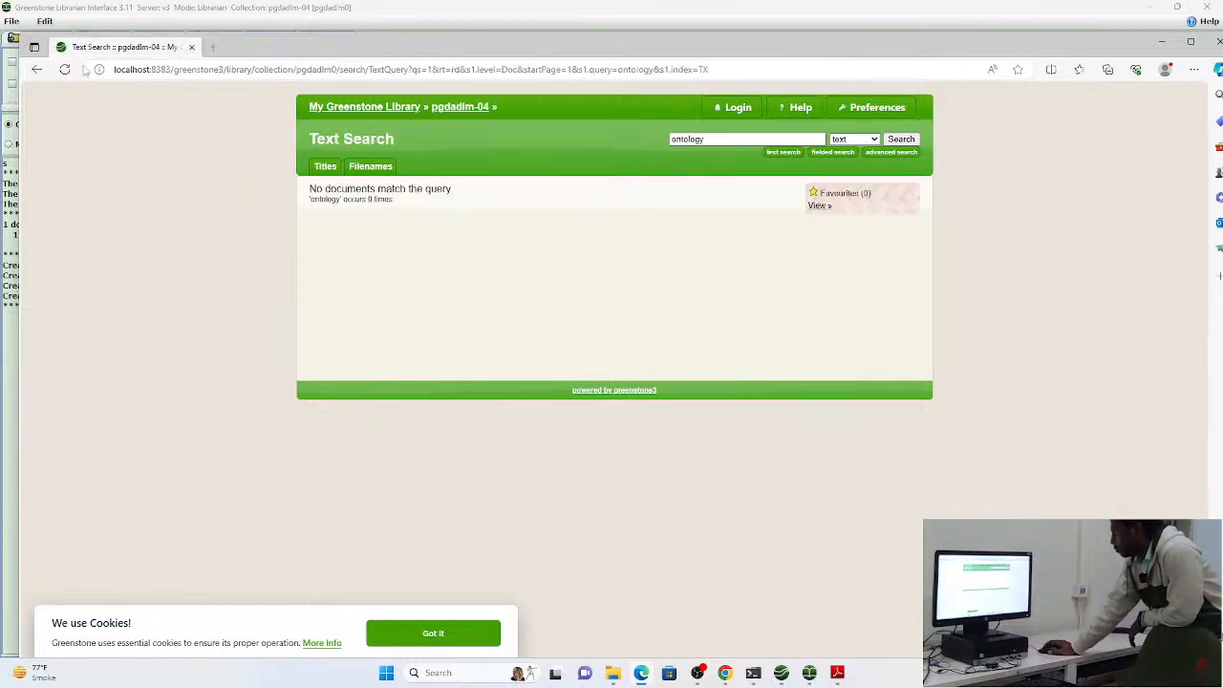
click(191, 47)
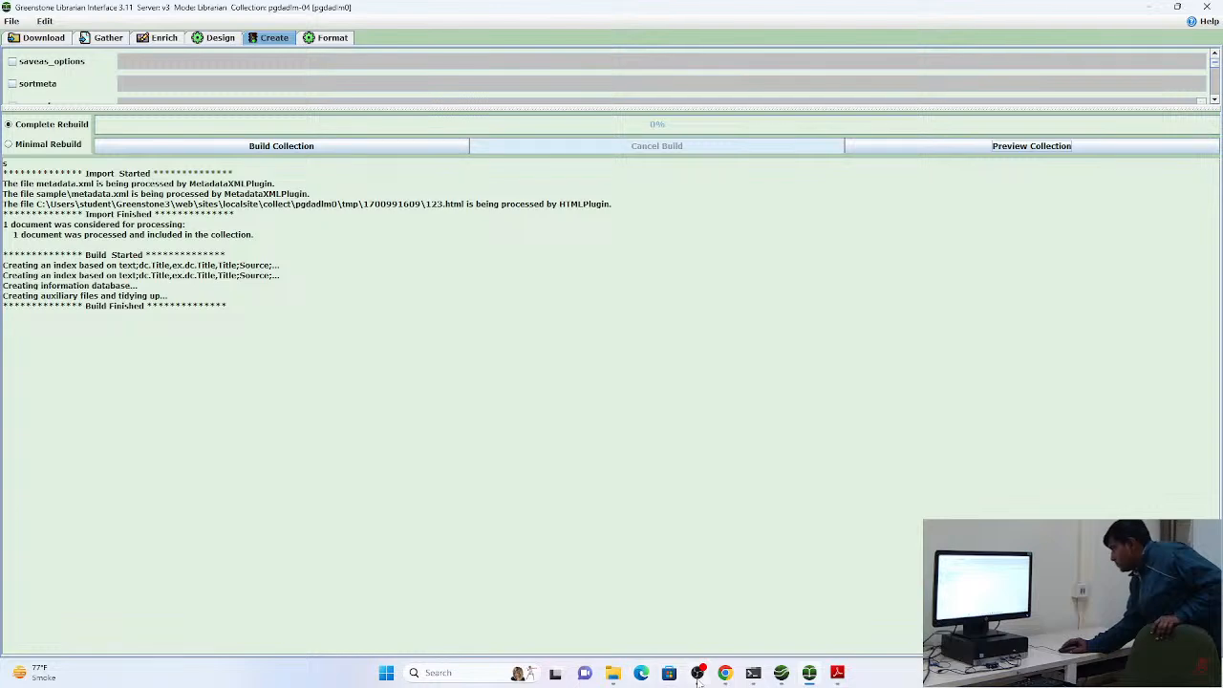
Switch to OBS to check the running stream and bring up the YouTube Studio live streaming page in Chrome
click(698, 675)
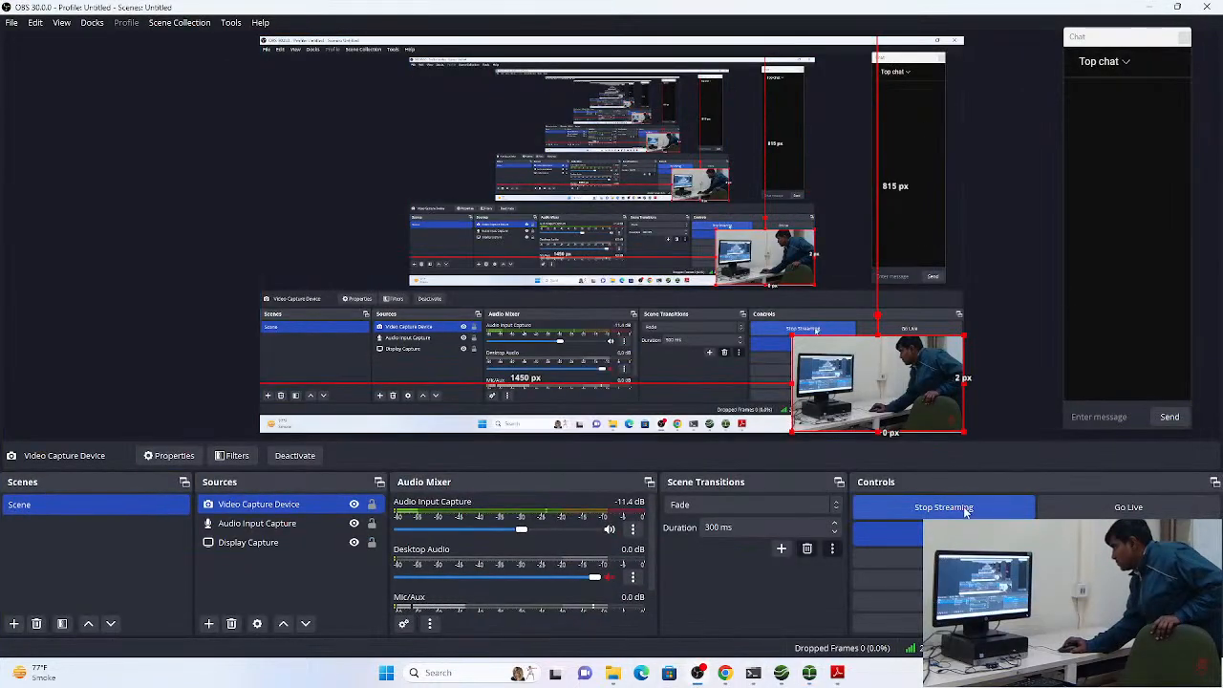
click(725, 672)
click(69, 10)
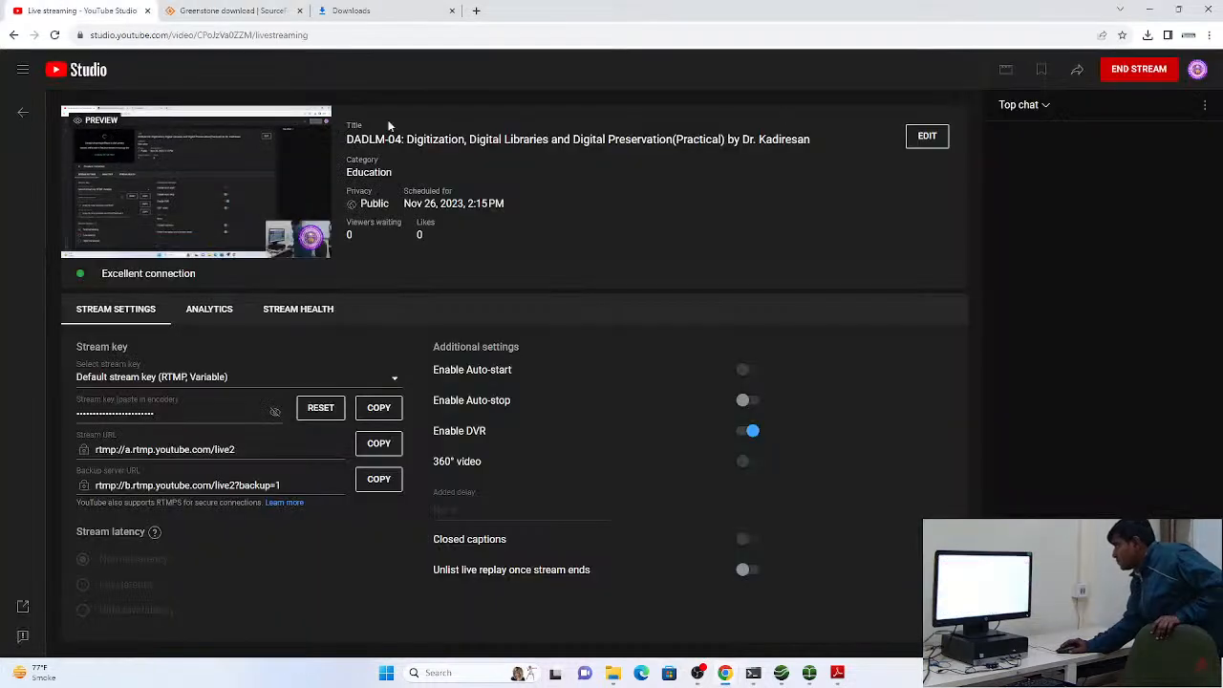